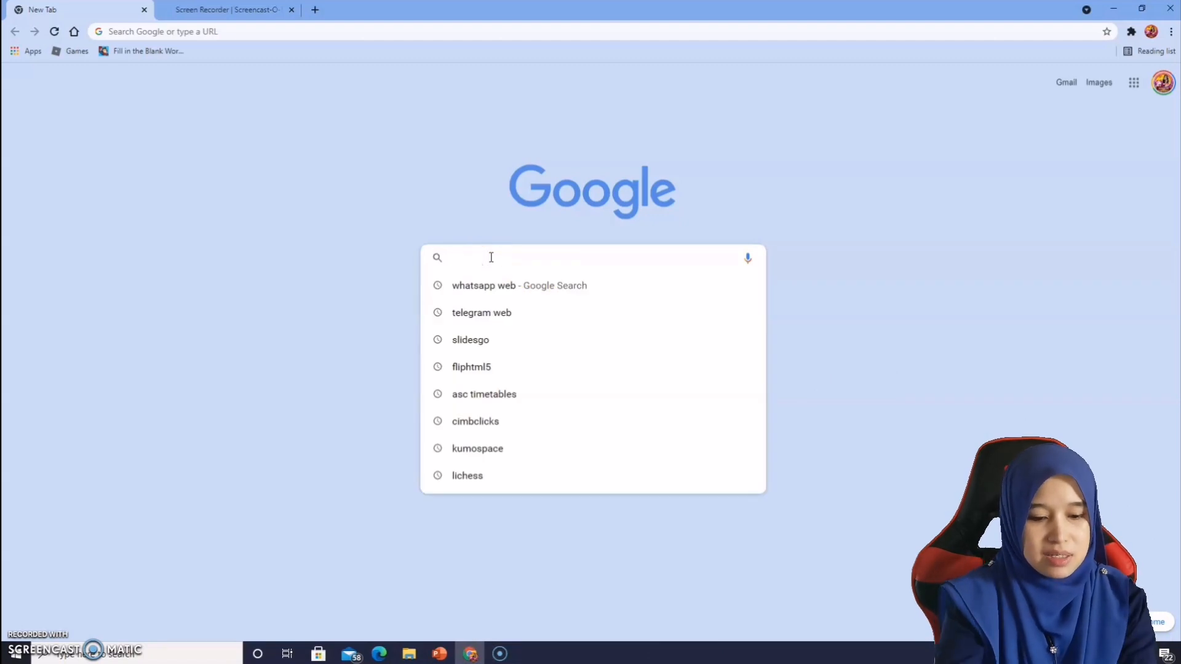
Step: Search the web for "obs streamlabs" and open the official Streamlabs website
type("obs stre")
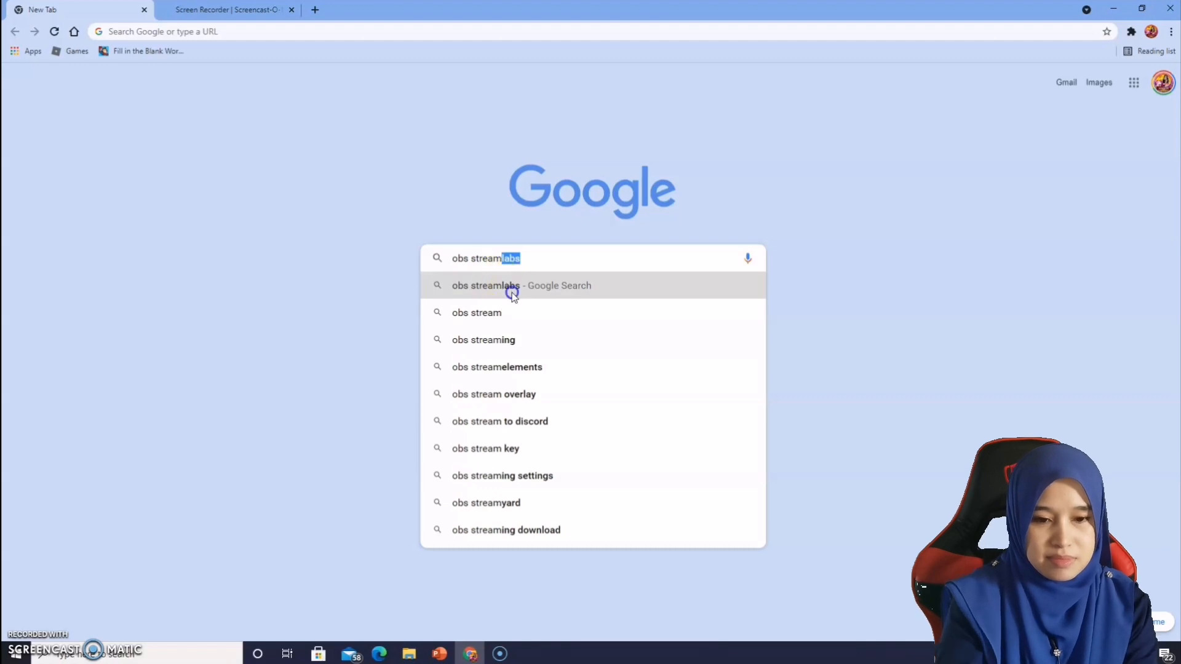
type("am")
left_click(511, 291)
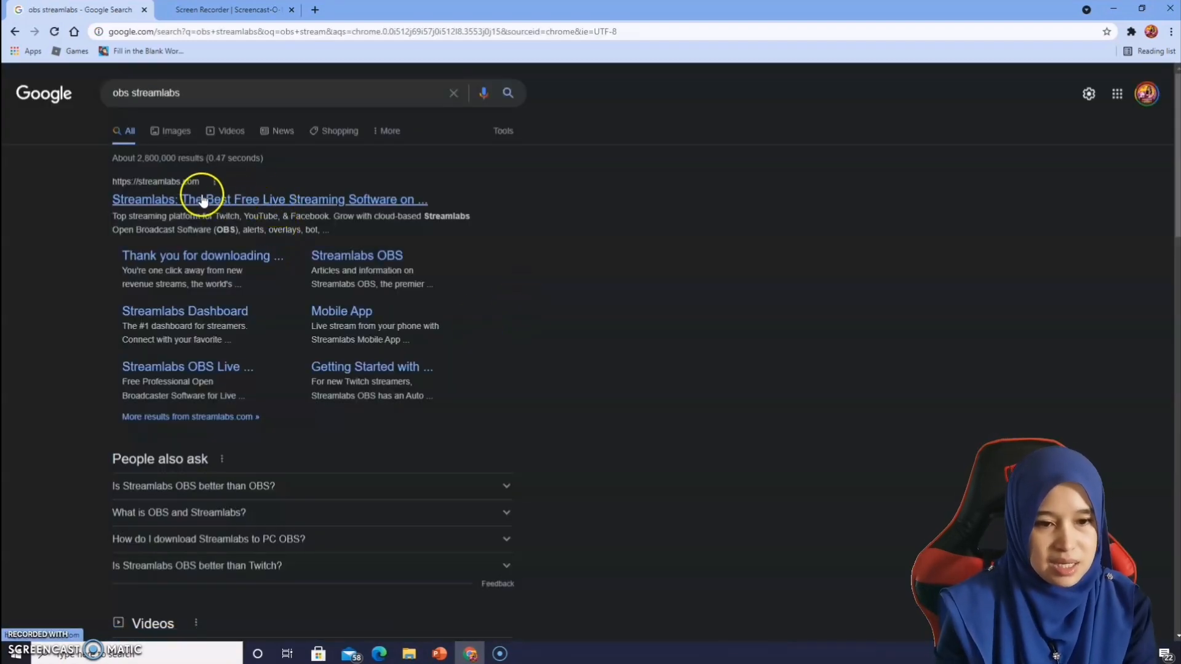
left_click(223, 199)
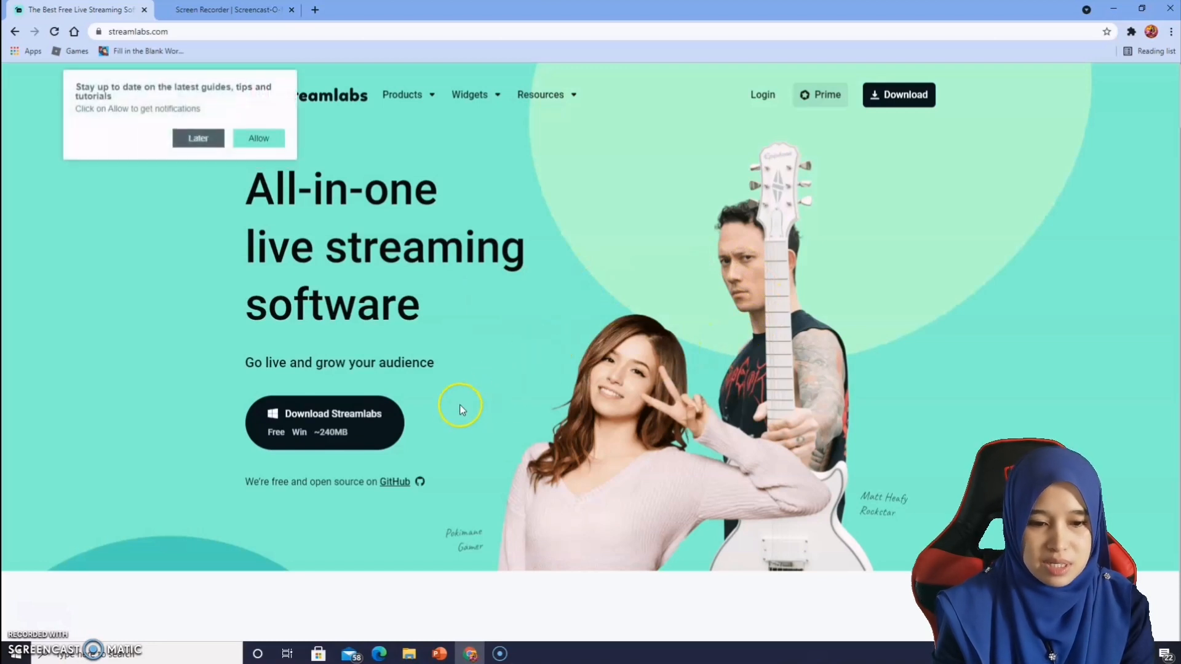
Step: Download Streamlabs for Windows, install it in C:\Program Files\Streamlabs OBS, and finish setup with Run Streamlabs OBS enabled
left_click(312, 431)
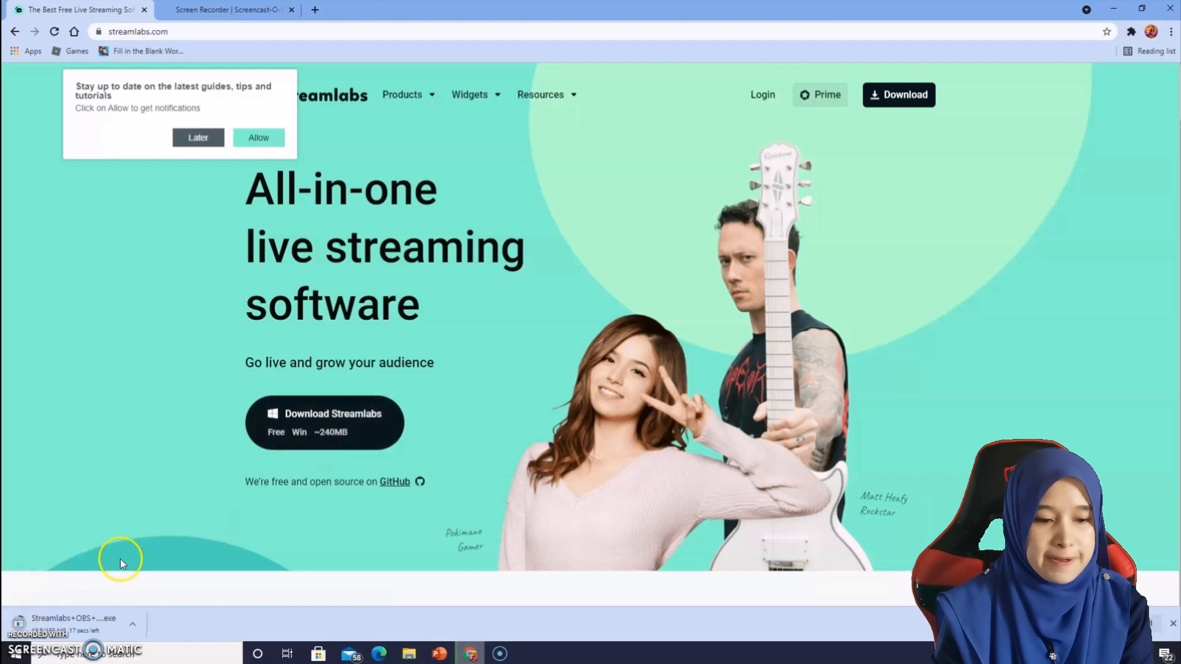
left_click(87, 627)
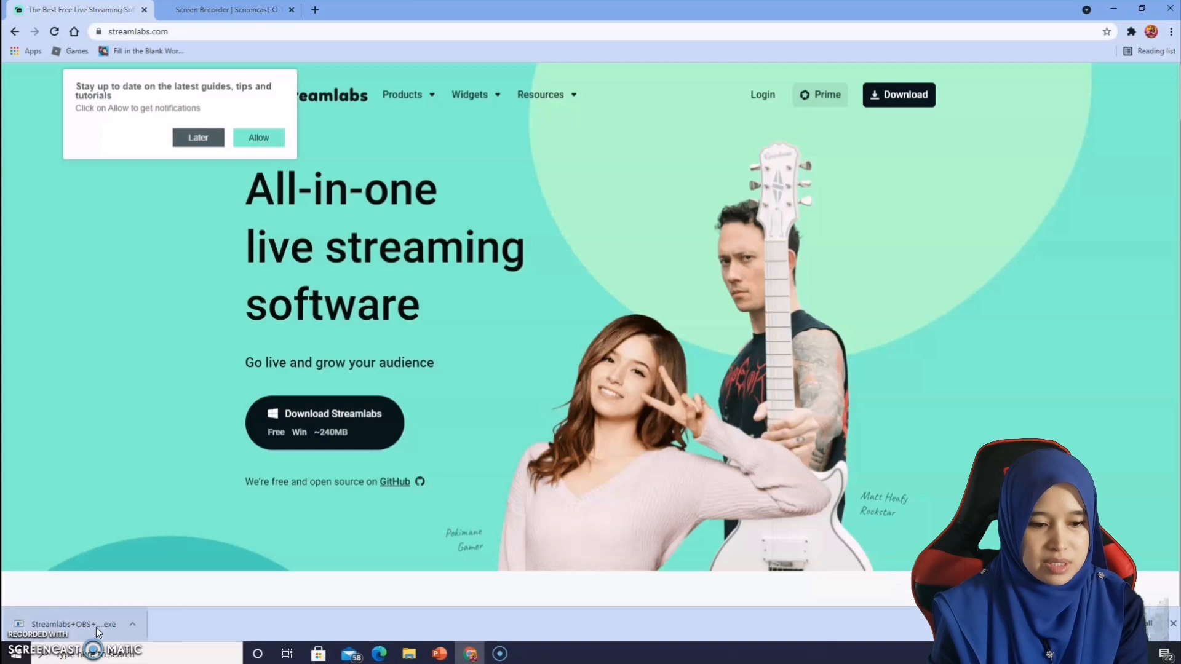
left_click(351, 197)
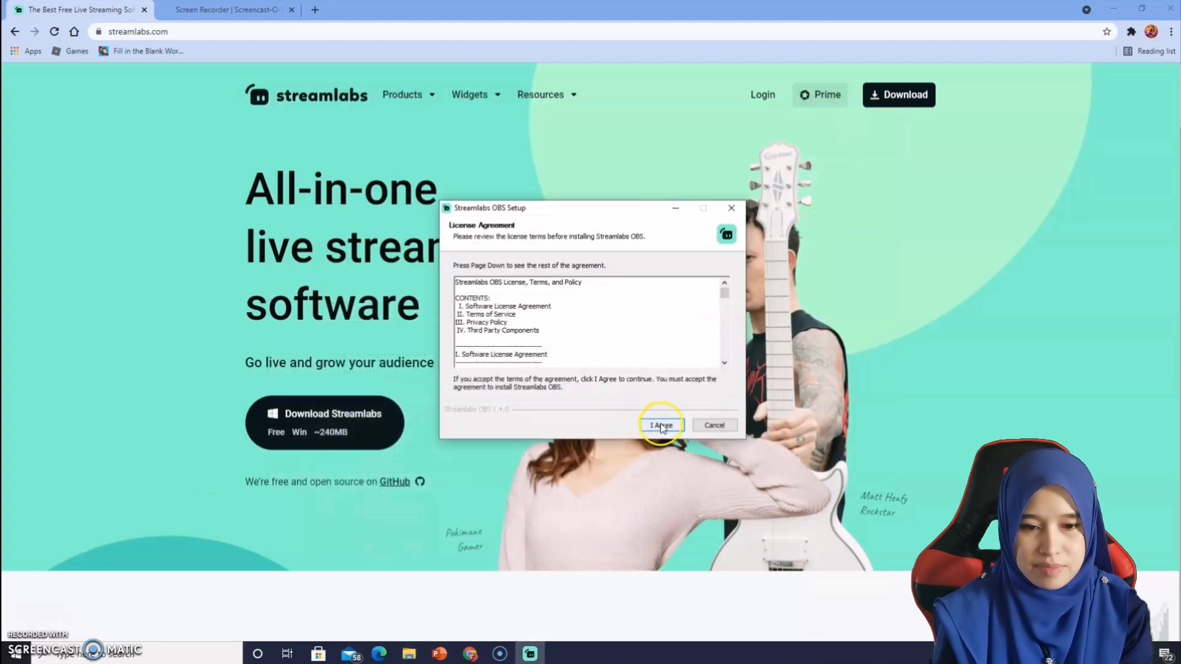
left_click(661, 426)
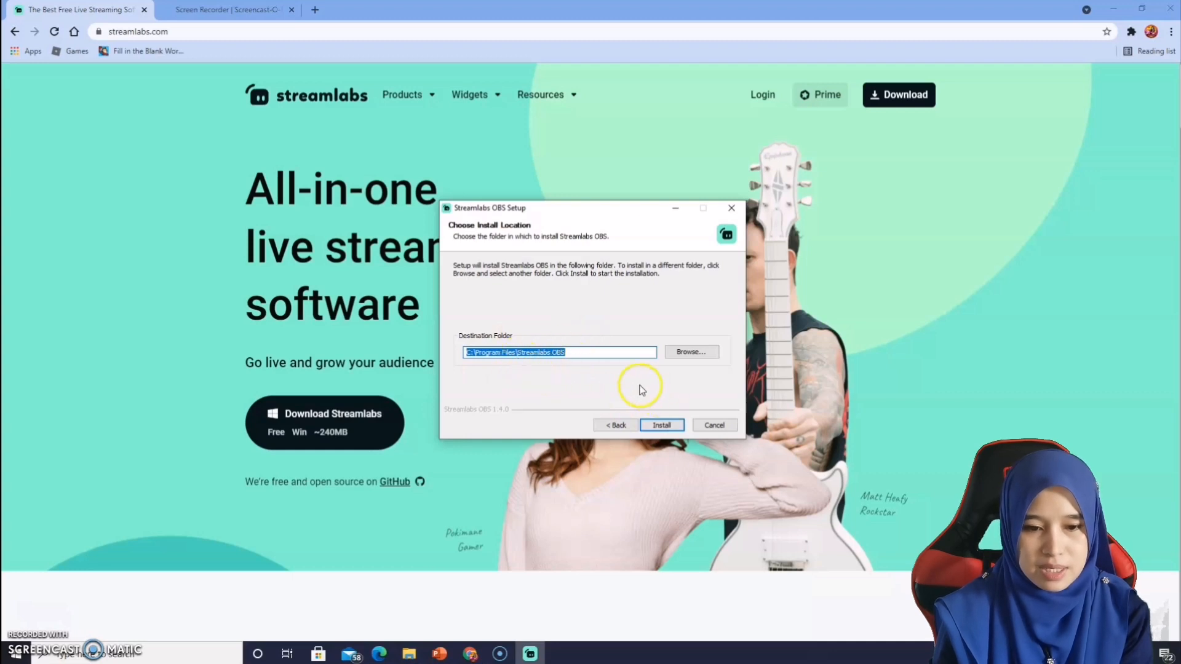
left_click(661, 425)
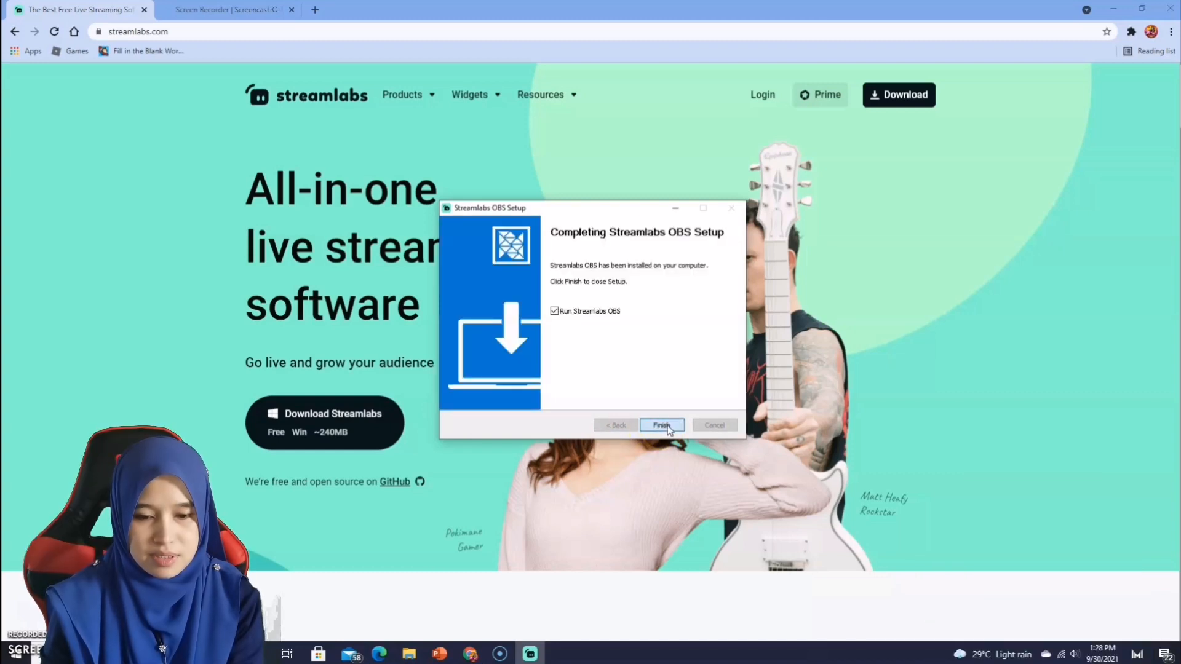
left_click(662, 425)
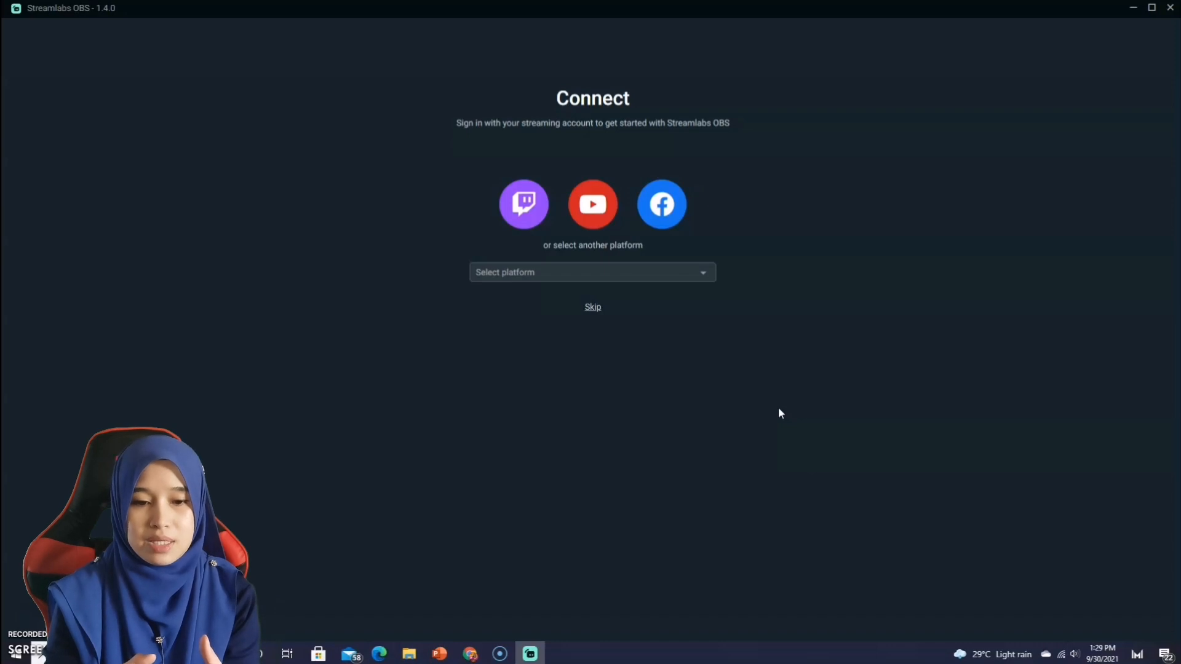
Step: Connect Streamlabs OBS to YouTube by signing in with the personal Google account and its channel
left_click(597, 225)
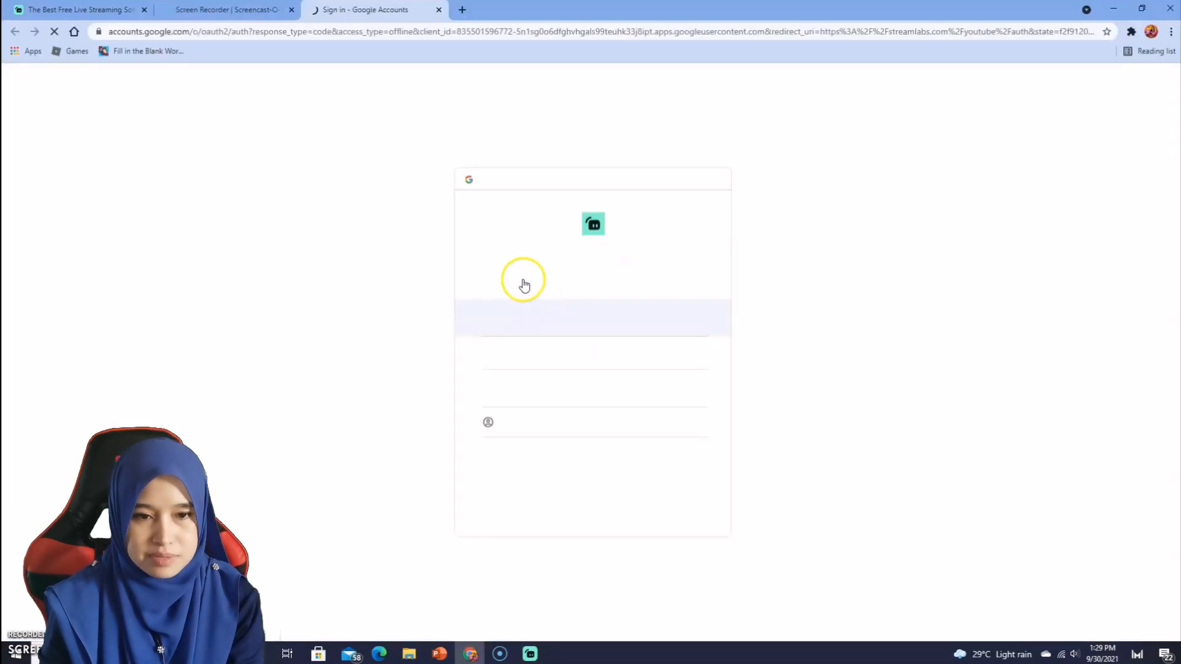
left_click(550, 314)
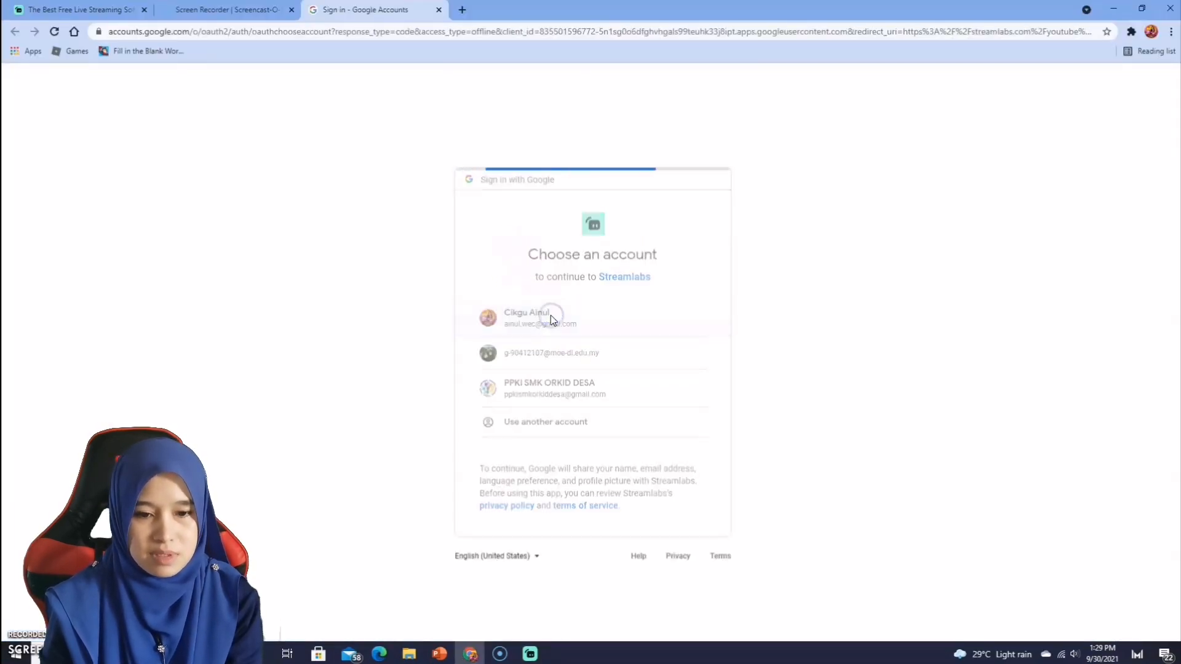
left_click(552, 340)
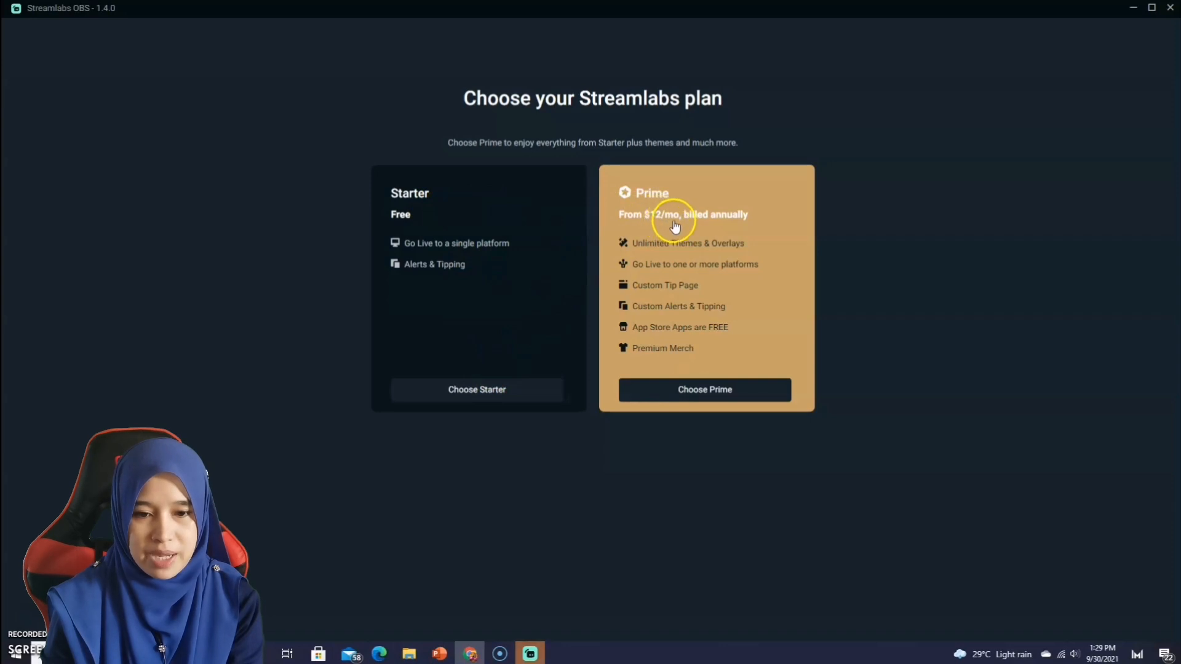
Step: Choose the free Starter plan and start with a fresh setup instead of importing from OBS
left_click(484, 396)
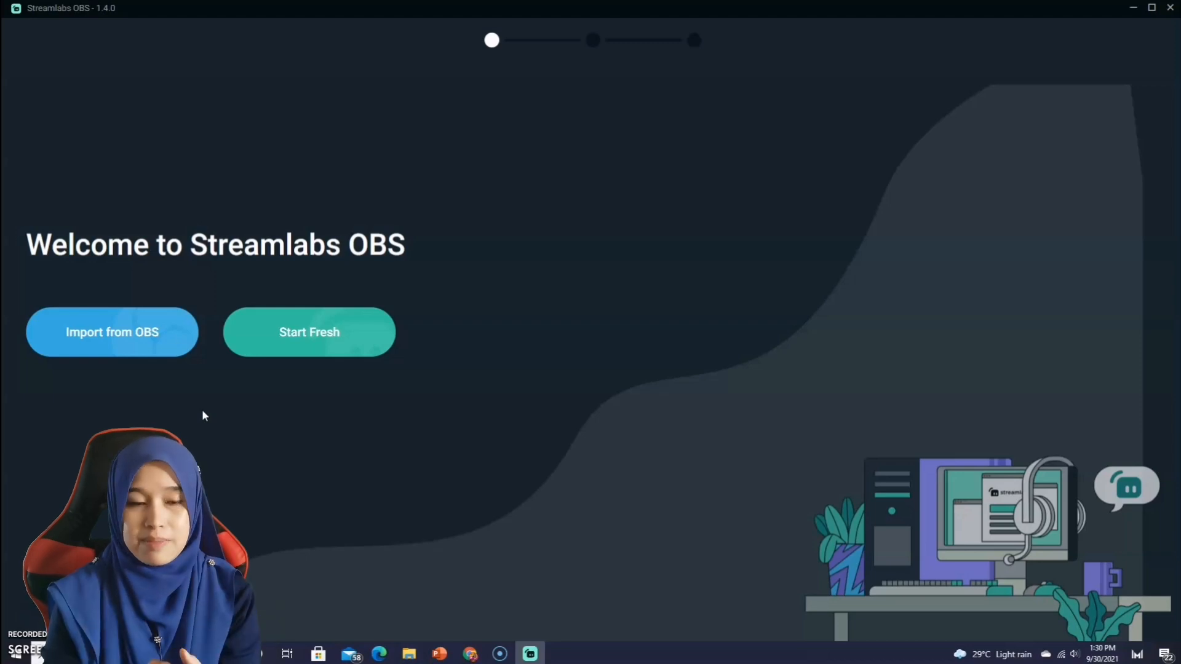
left_click(335, 341)
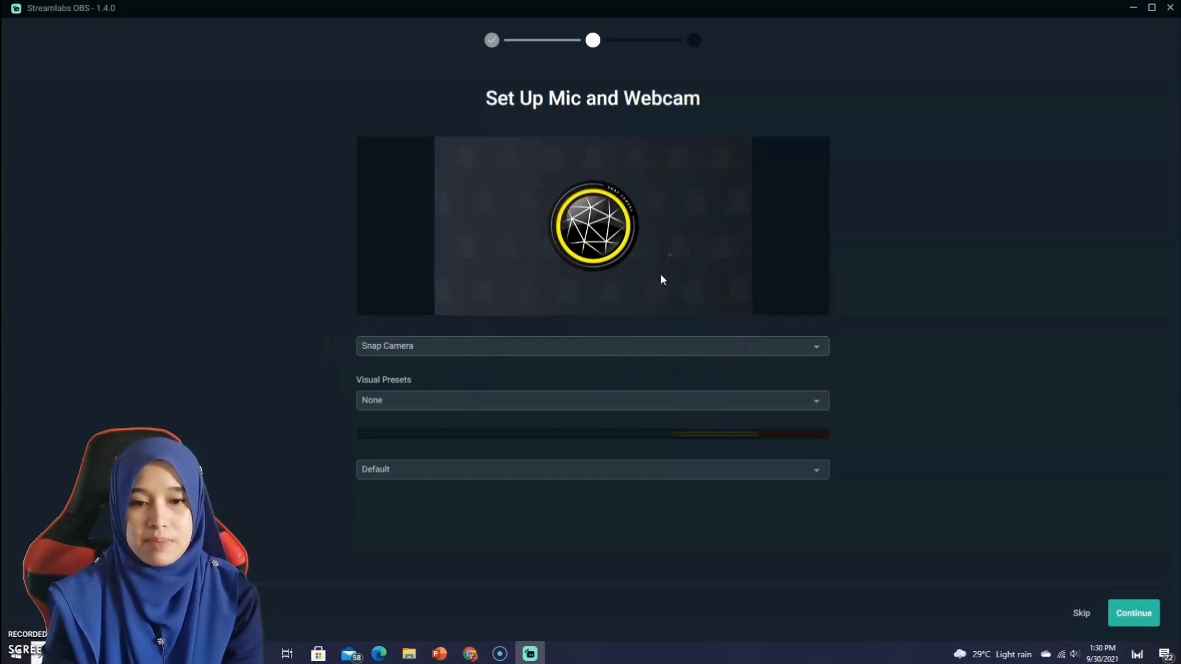
Step: Set the camera to c922 Pro Stream Webcam and the microphone to Microphone (C922 Pro Stream Webcam), leaving the visual preset at None
left_click(813, 352)
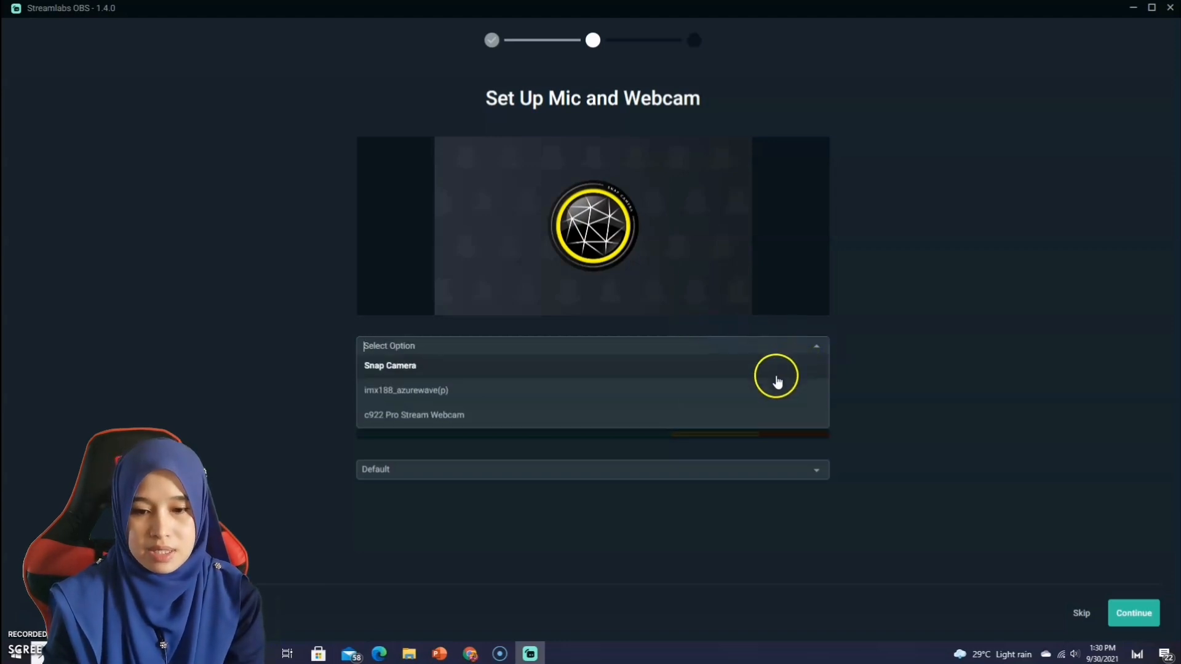
left_click(756, 423)
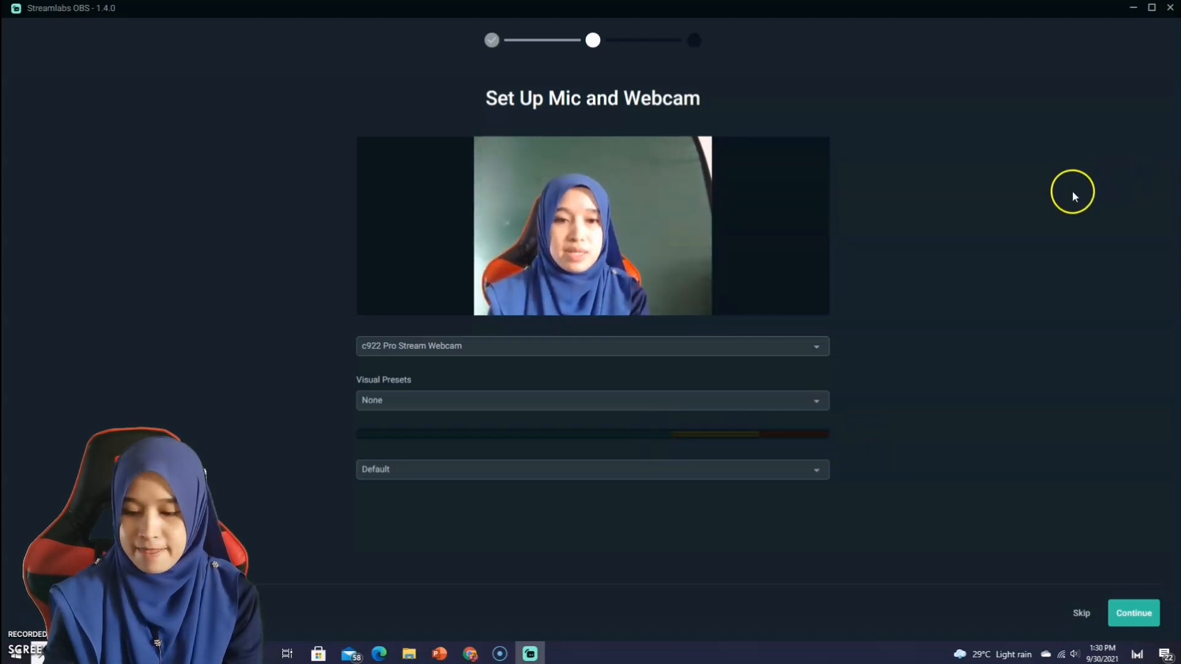
left_click(818, 407)
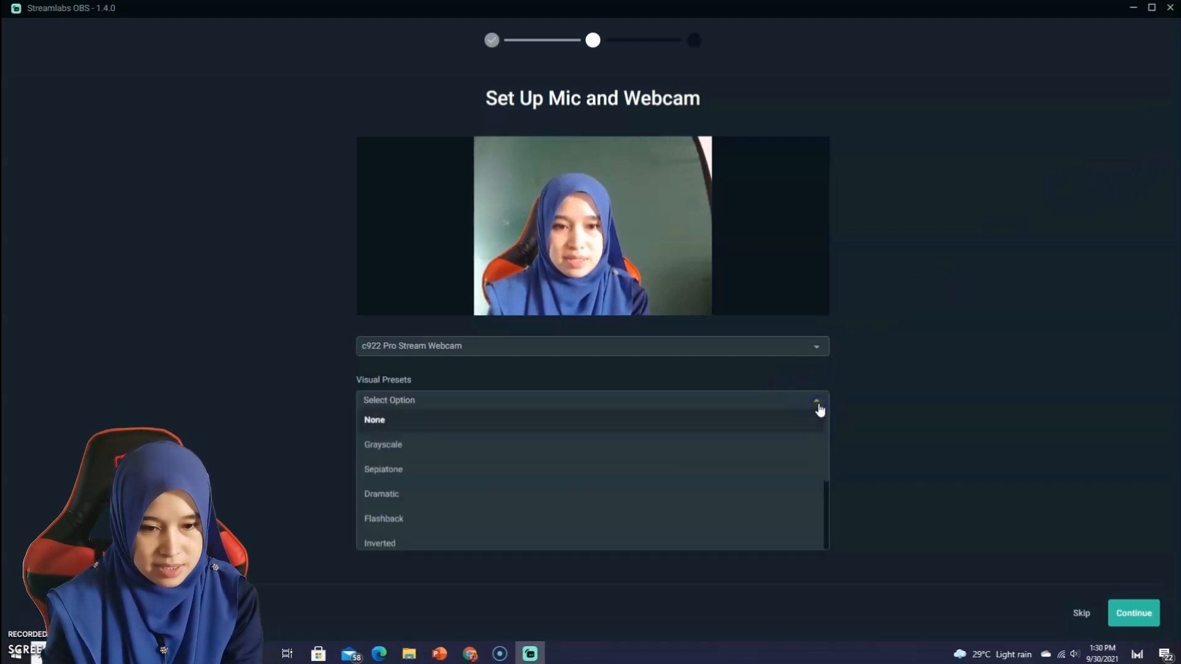
left_click(818, 407)
left_click(819, 405)
left_click(818, 405)
left_click(818, 482)
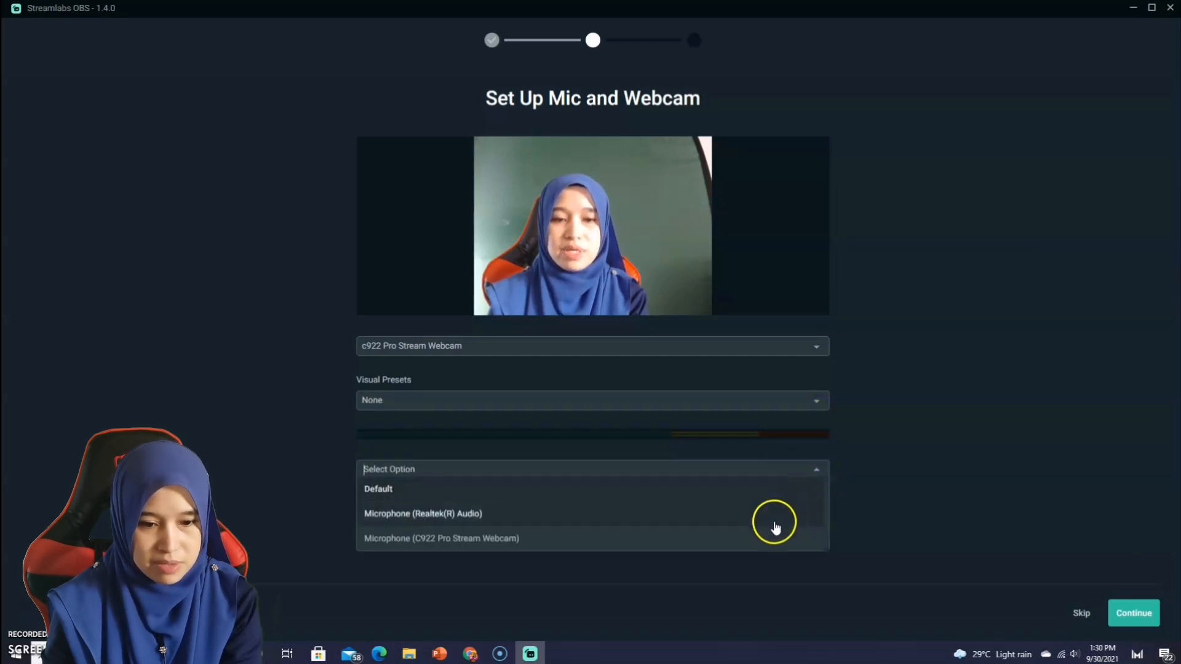
left_click(773, 539)
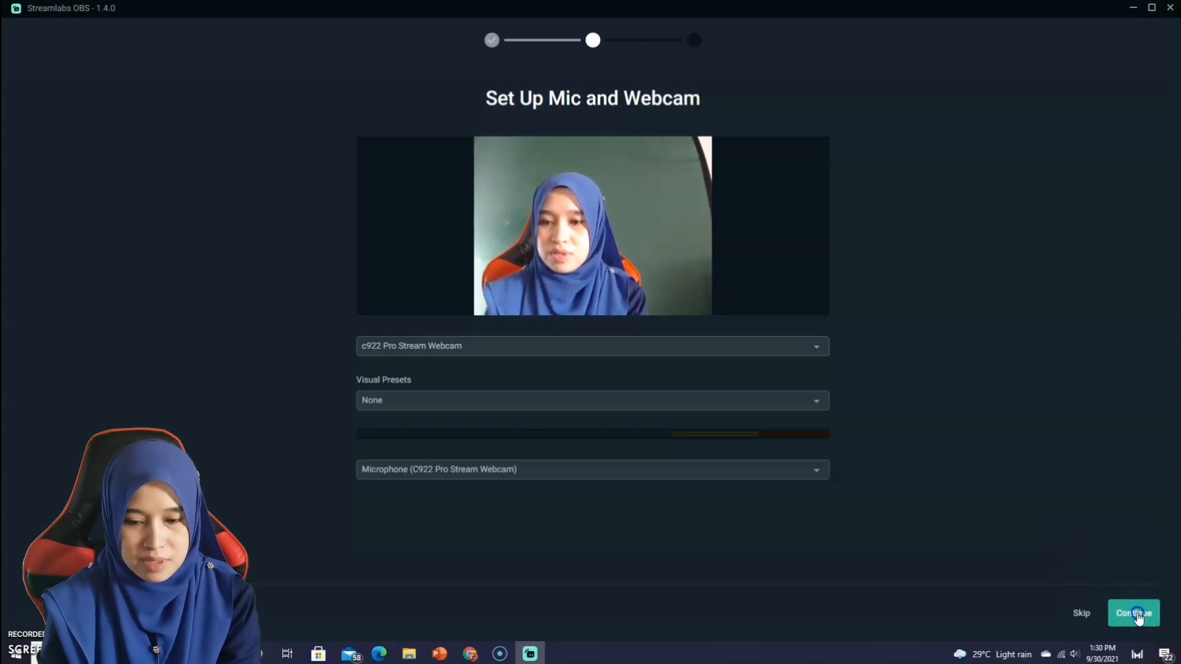
left_click(1136, 615)
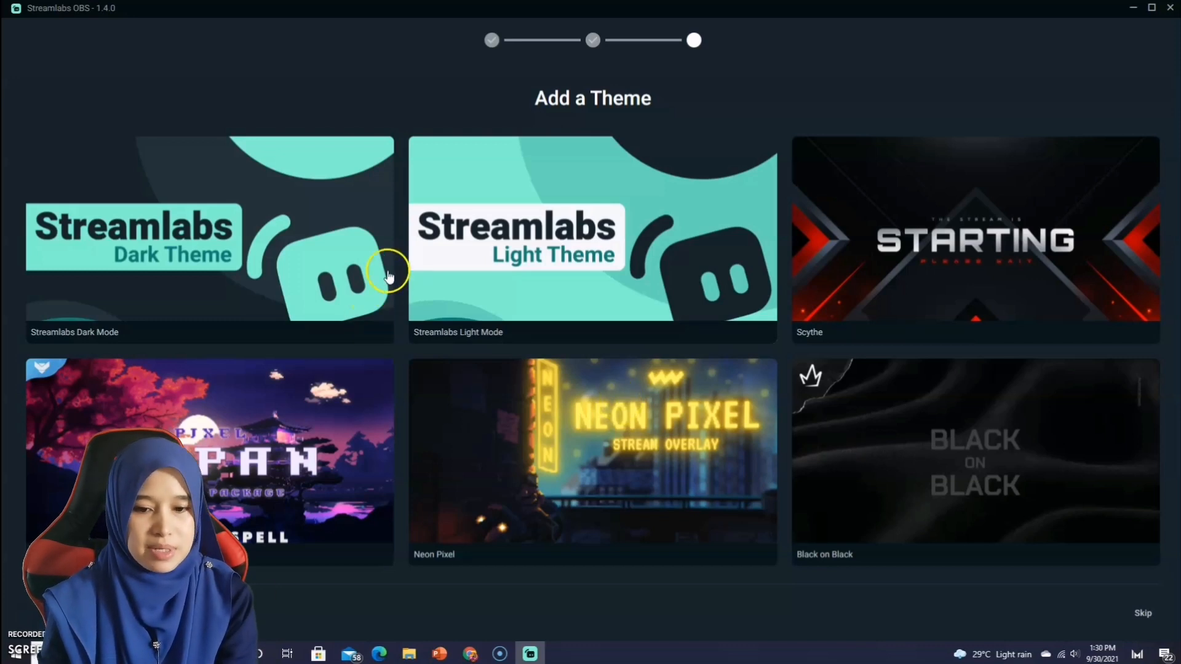
Step: Preview the Streamlabs Dark Mode and Scythe themes, and install the Scythe theme
left_click(303, 225)
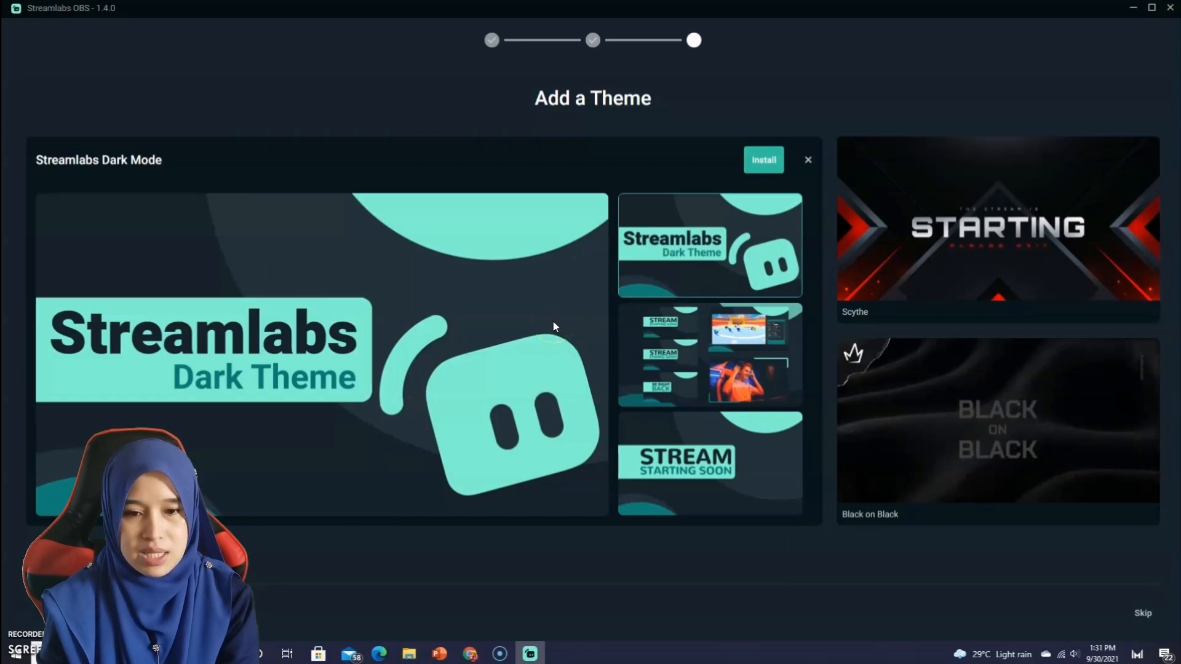
left_click(1026, 230)
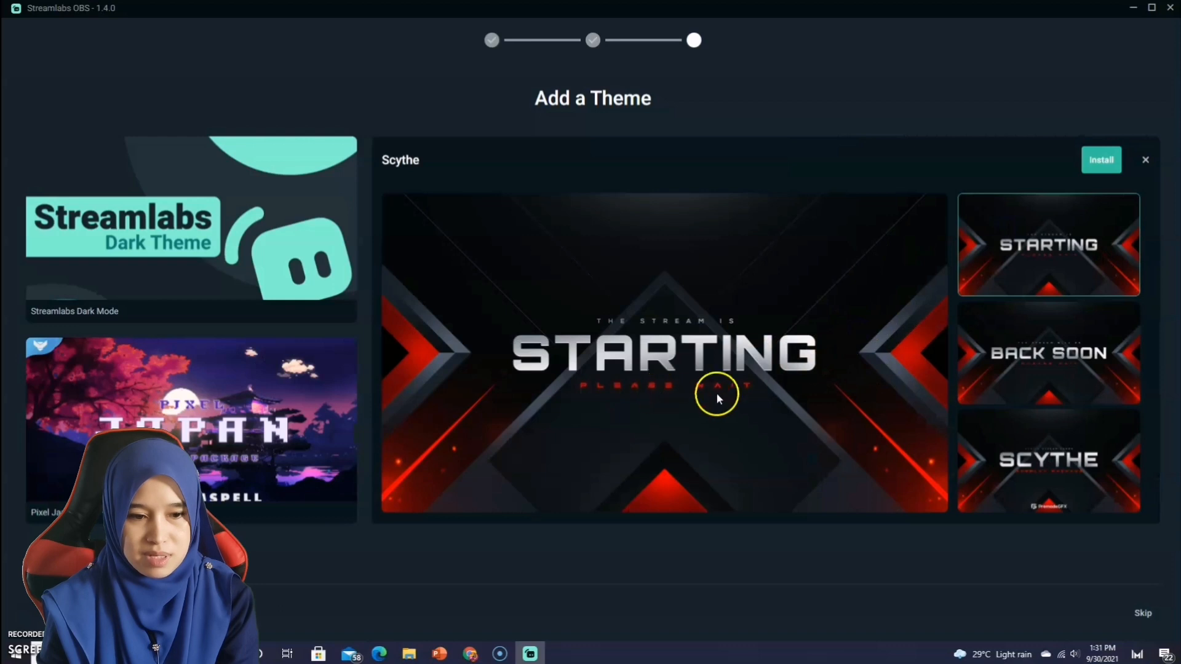
left_click(1100, 160)
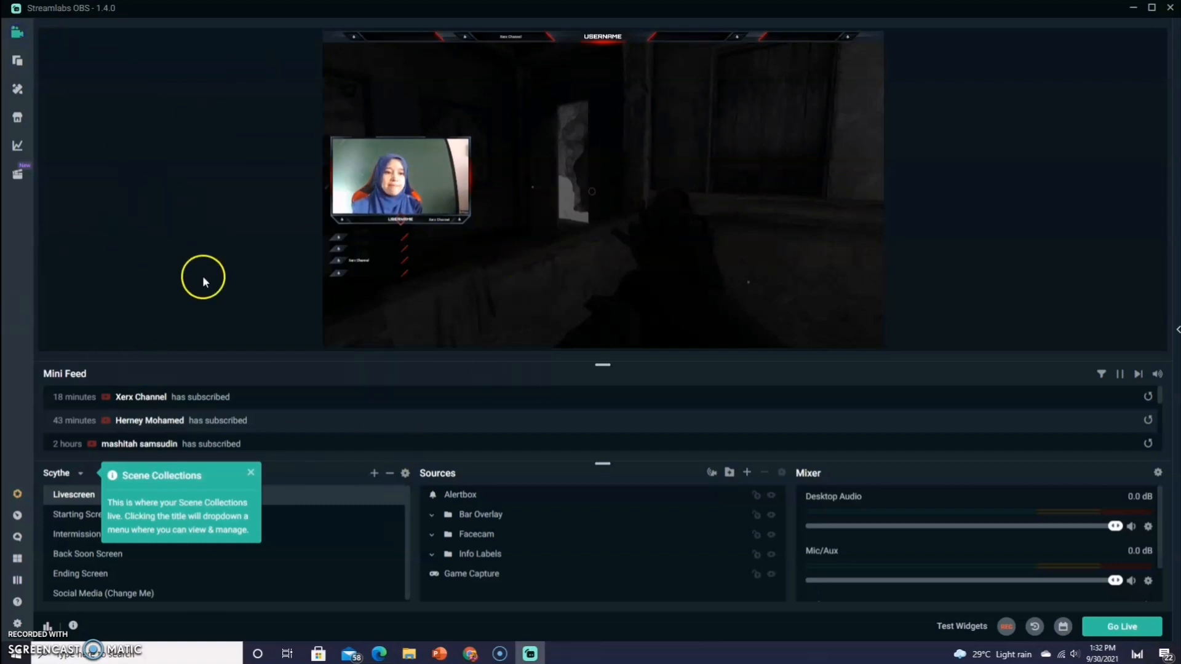
Step: Browse the alert box widget themes in the Alert Box Library, including the Just Added and Featured sections
left_click(19, 65)
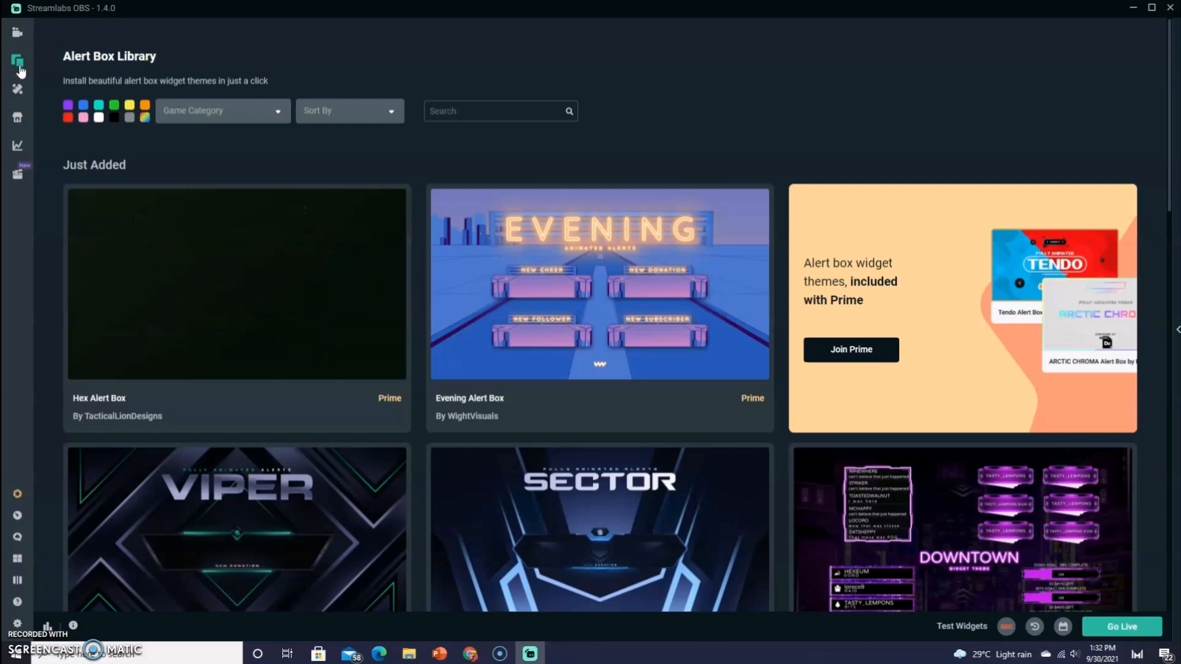
mouse_move(578, 348)
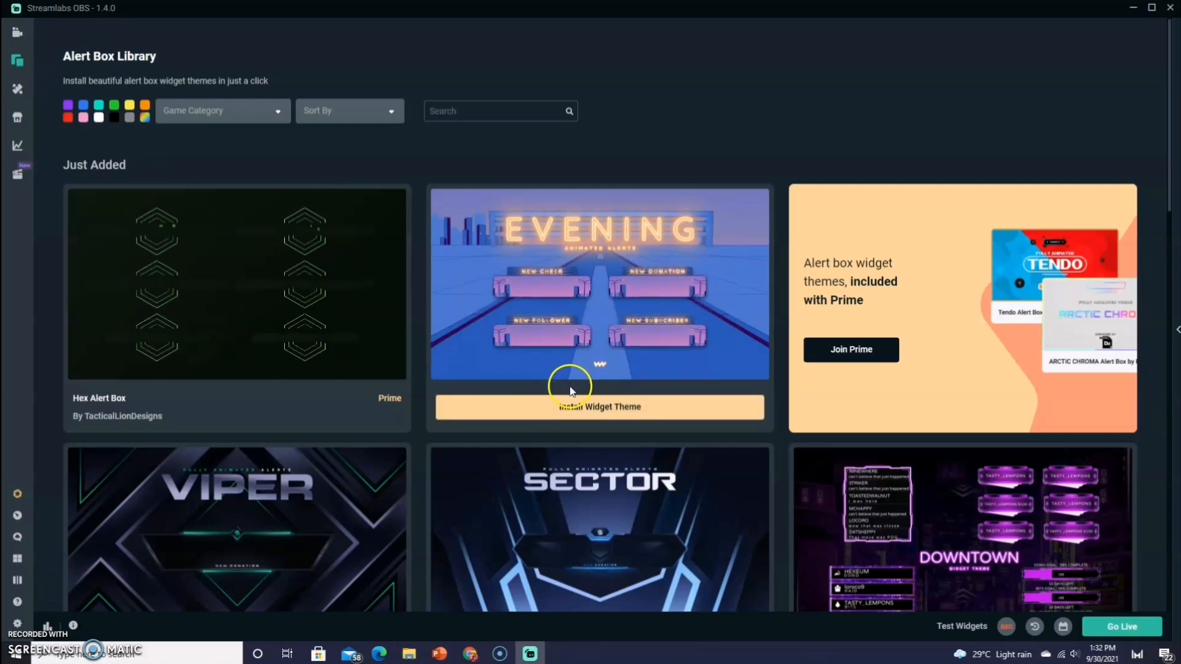
scroll(569, 412, "down", 5)
scroll(509, 444, "down", 4)
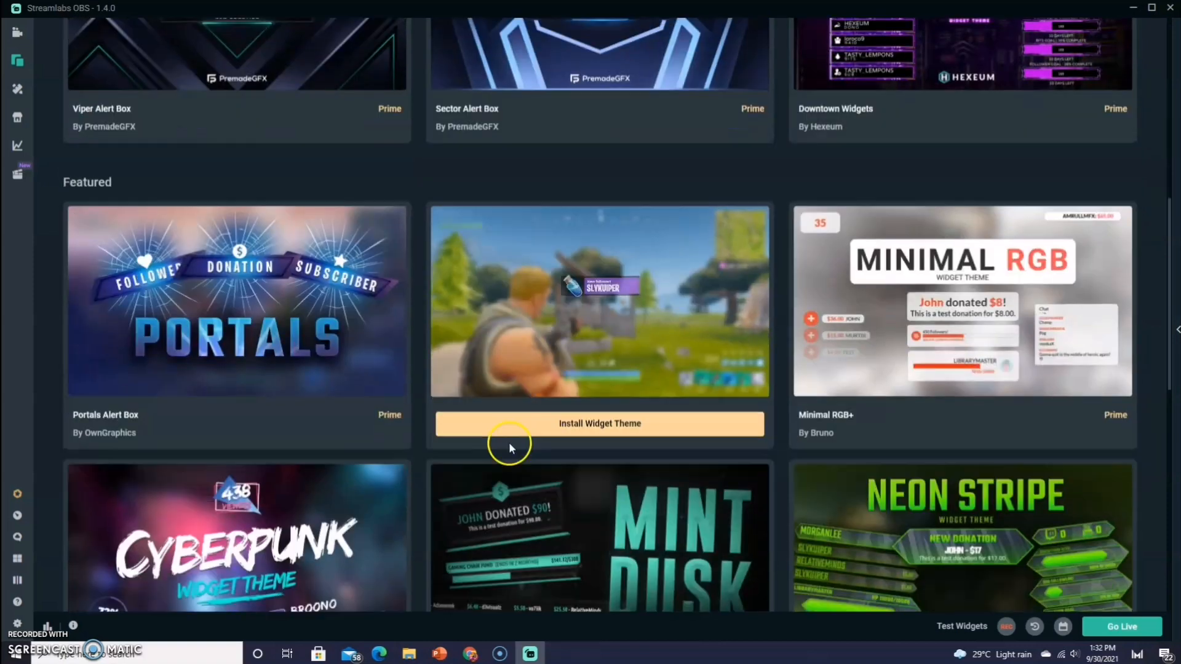
scroll(497, 418, "up", 6)
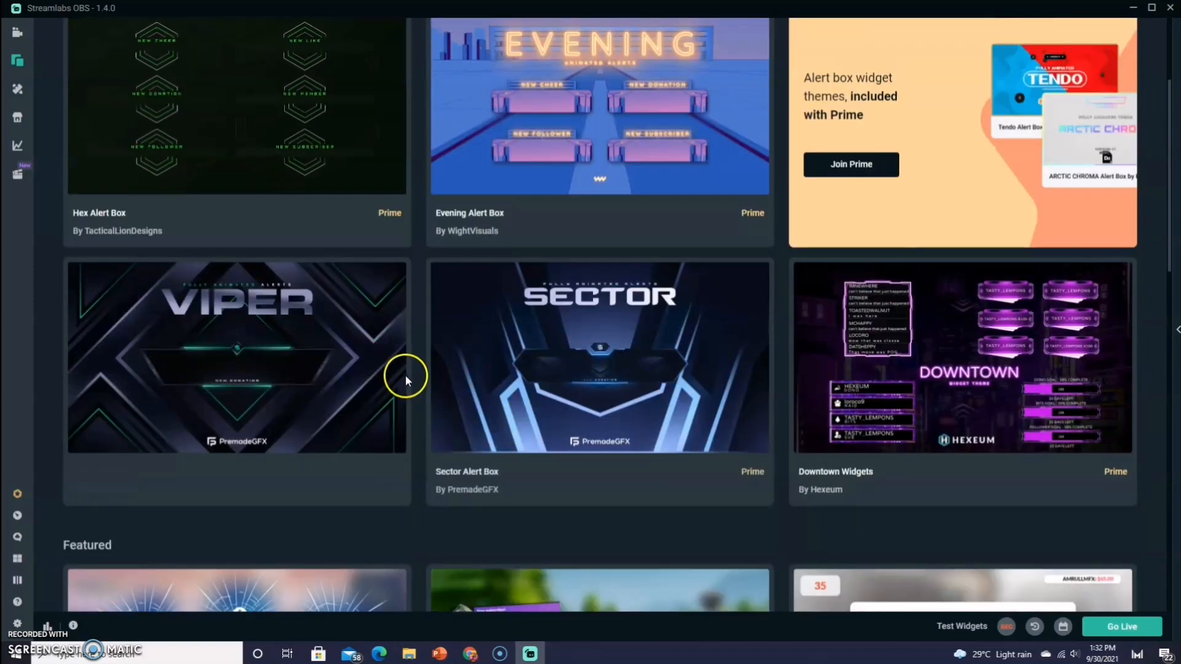
scroll(558, 332, "up", 2)
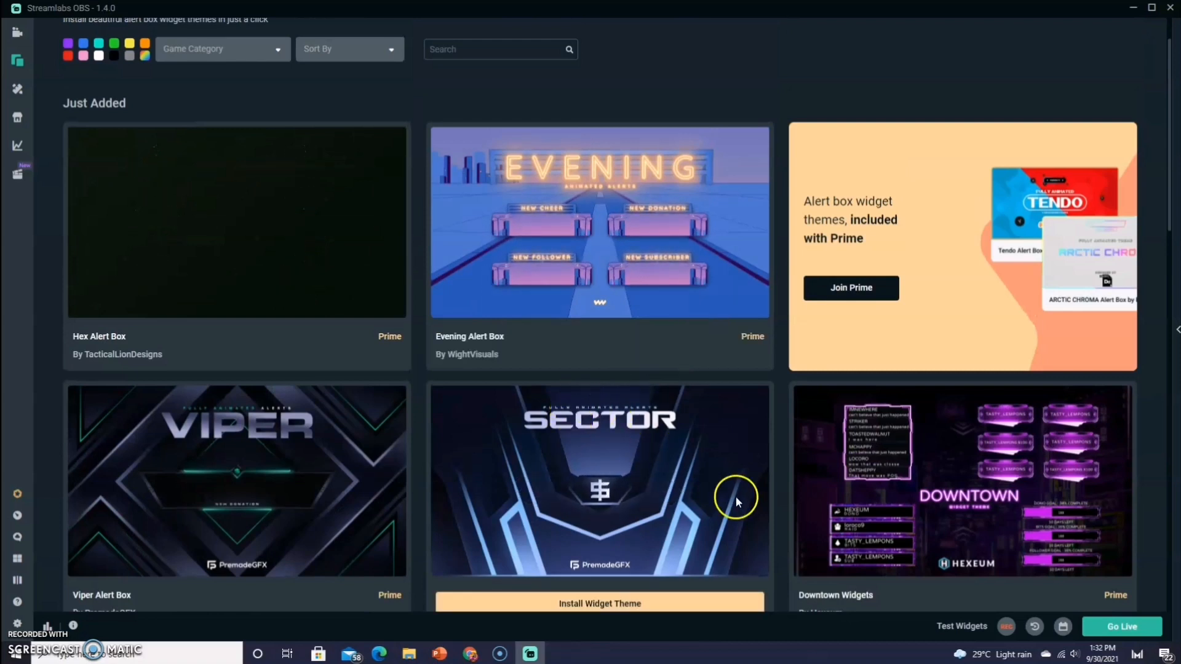
scroll(729, 500, "down", 9)
scroll(677, 471, "up", 9)
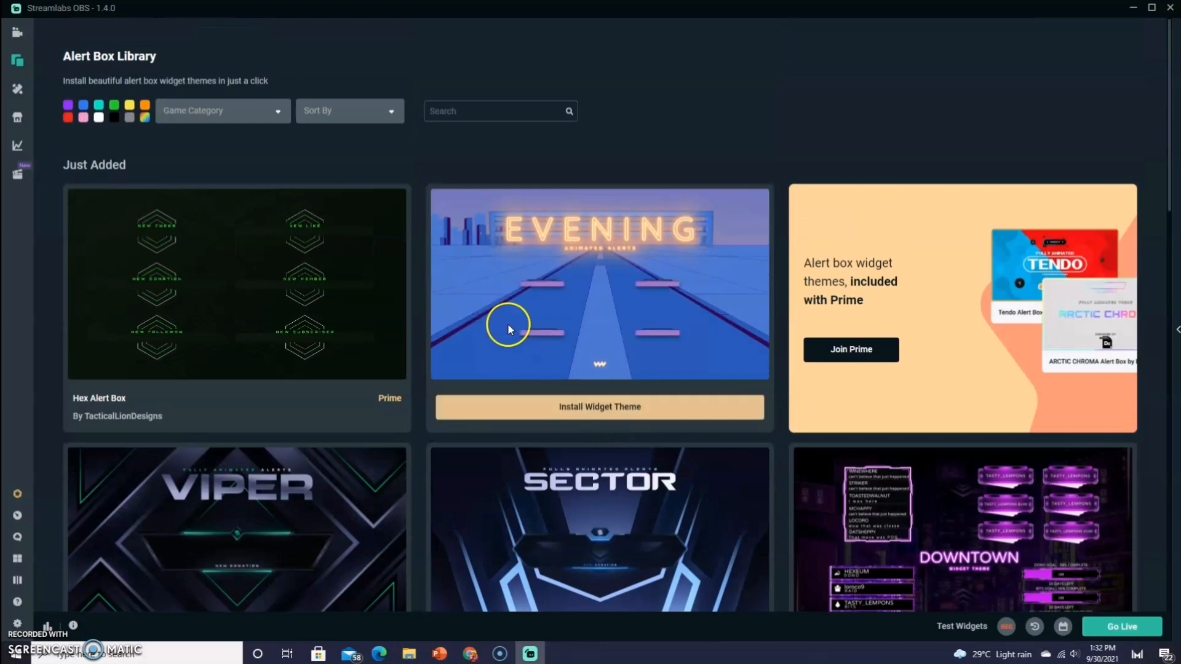
Step: Search the scene themes for "free" and browse the matching overlays
left_click(19, 92)
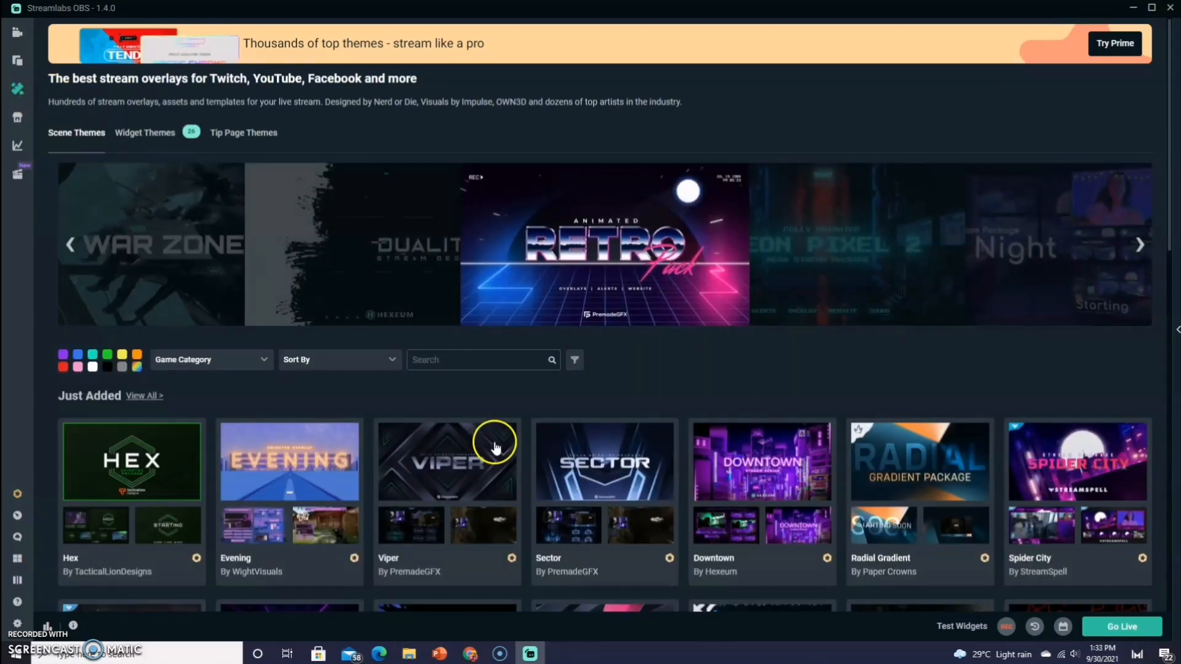
scroll(492, 443, "down", 2)
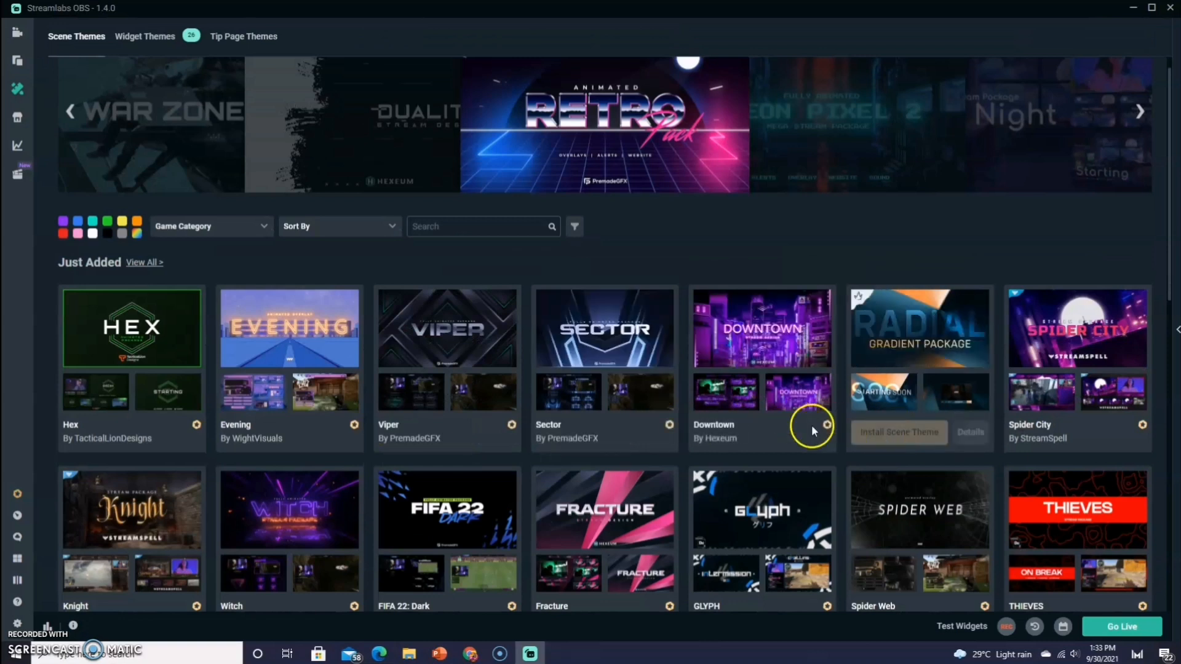
left_click(443, 234)
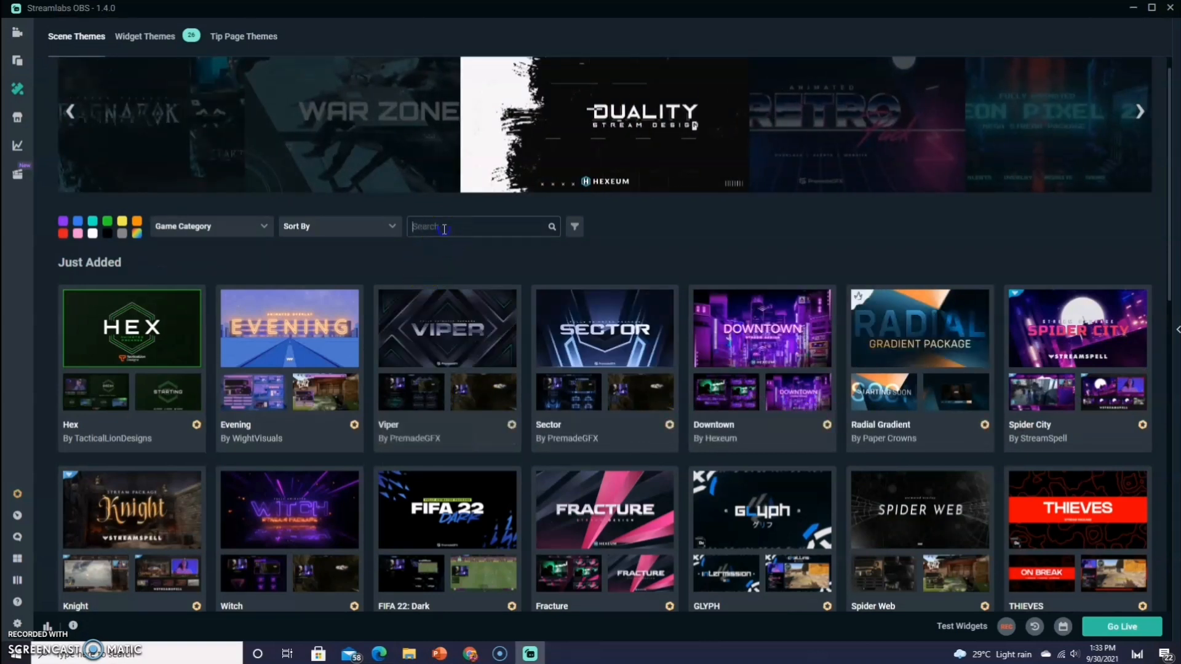
type("free")
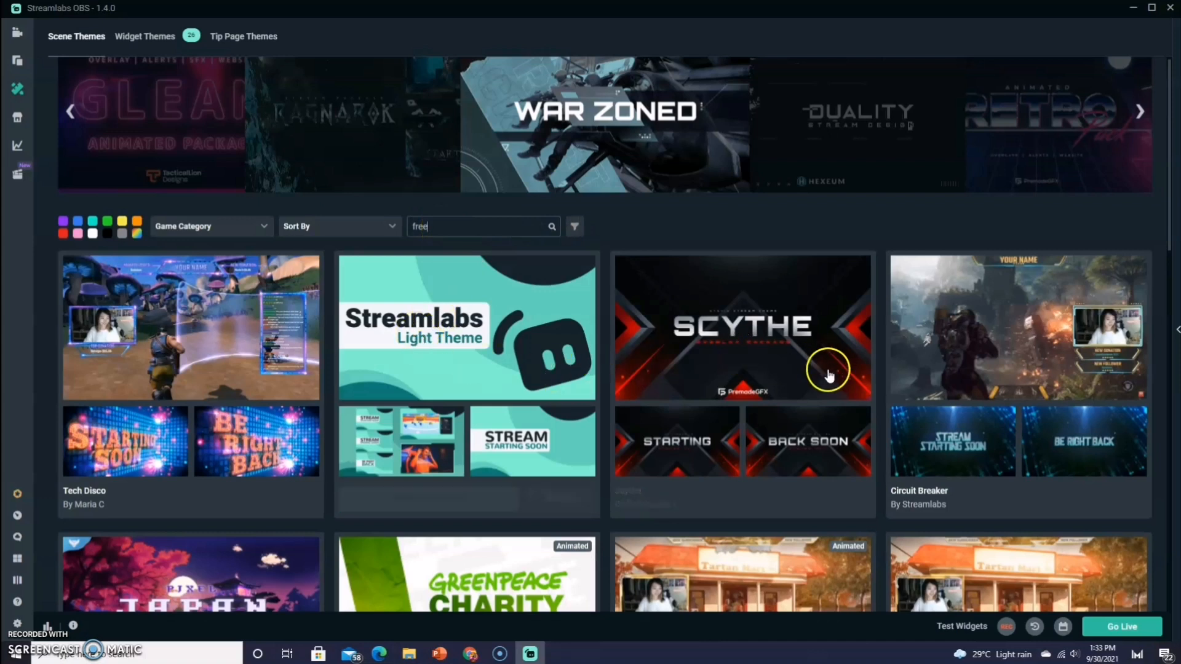
scroll(808, 394, "down", 5)
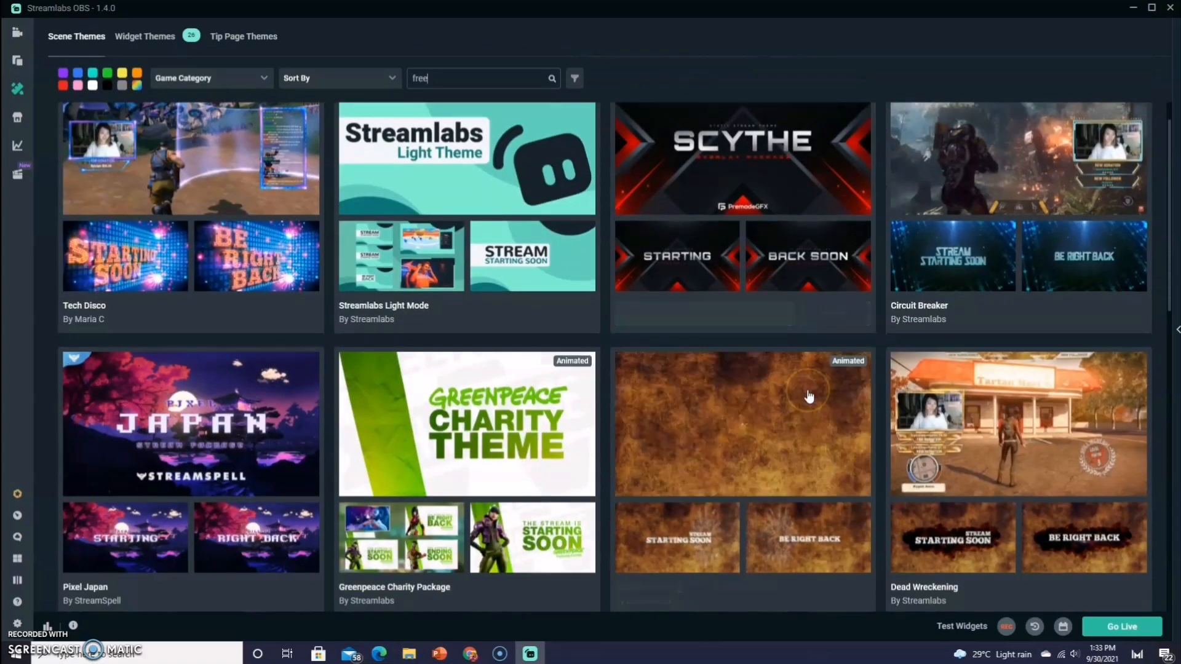
scroll(808, 398, "down", 2)
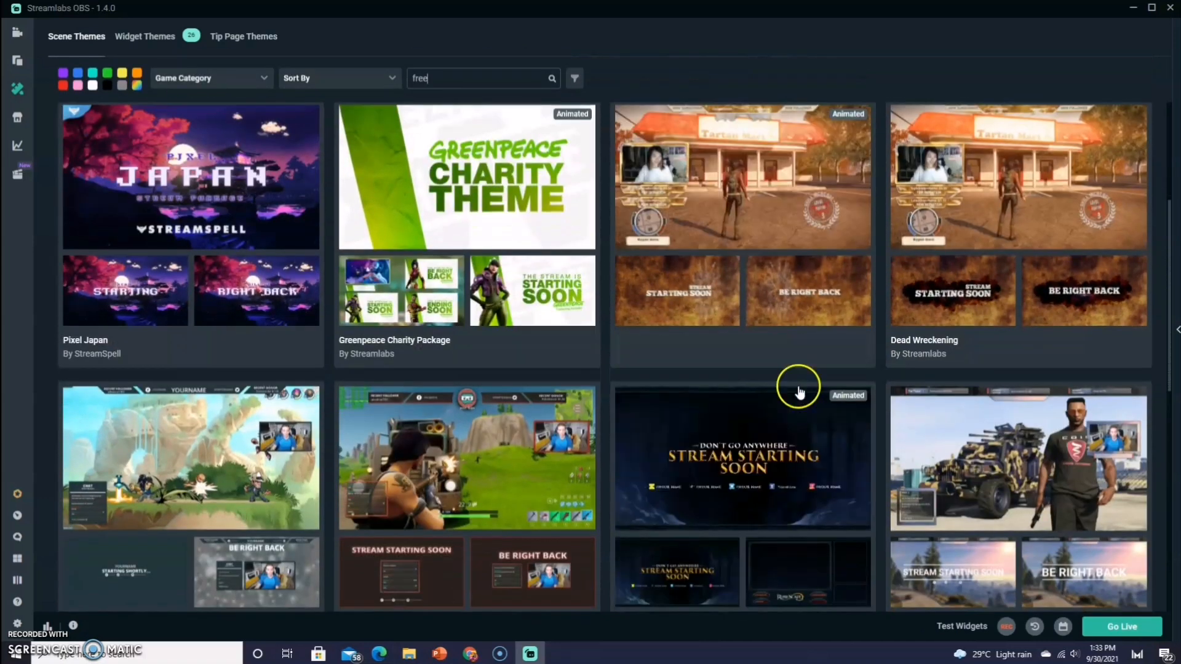
Step: Install The Hunter overlay from the free scene theme results and dismiss the Scene Collections tip
scroll(797, 396, "down", 2)
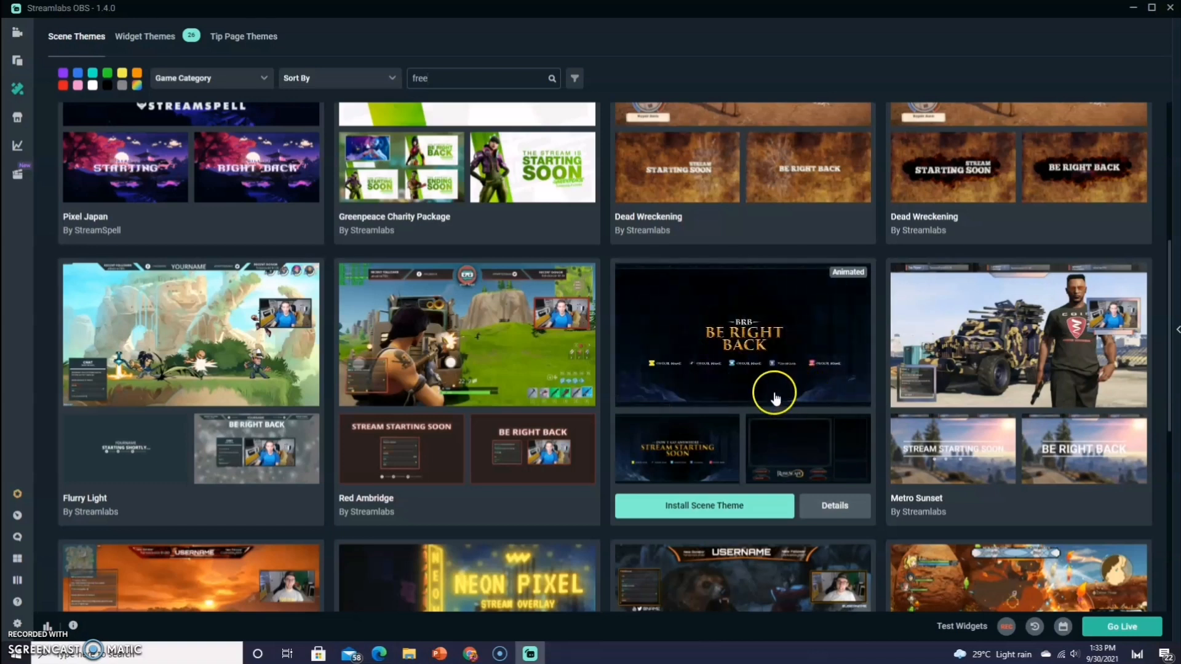
scroll(774, 394, "down", 2)
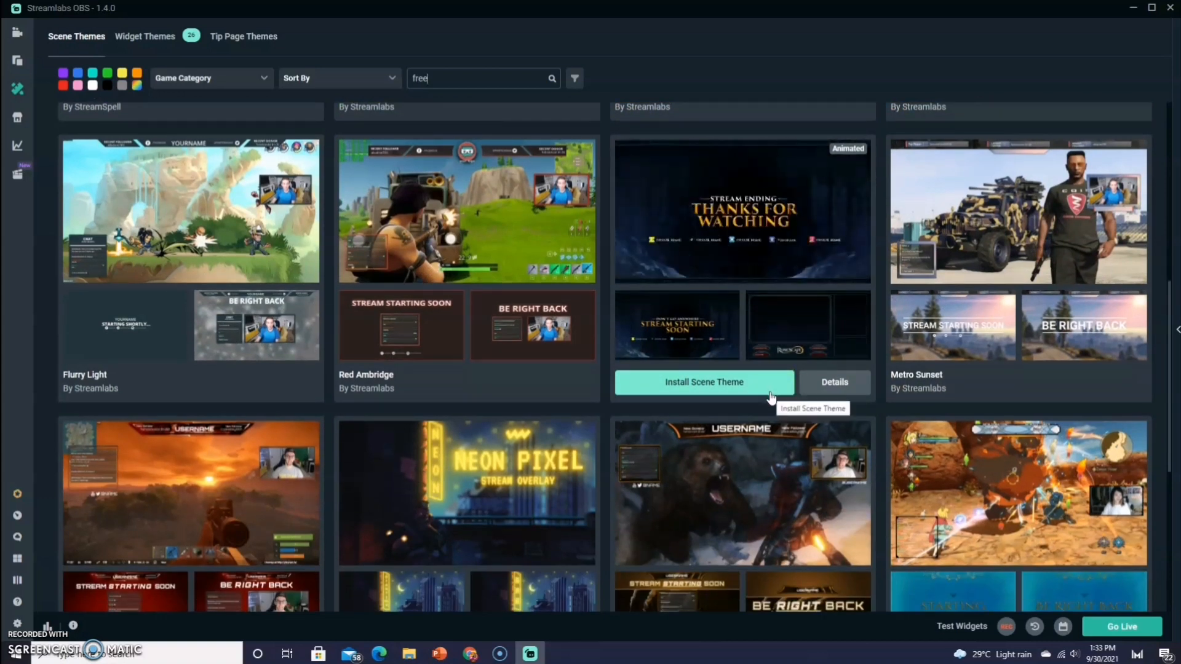
scroll(771, 398, "down", 2)
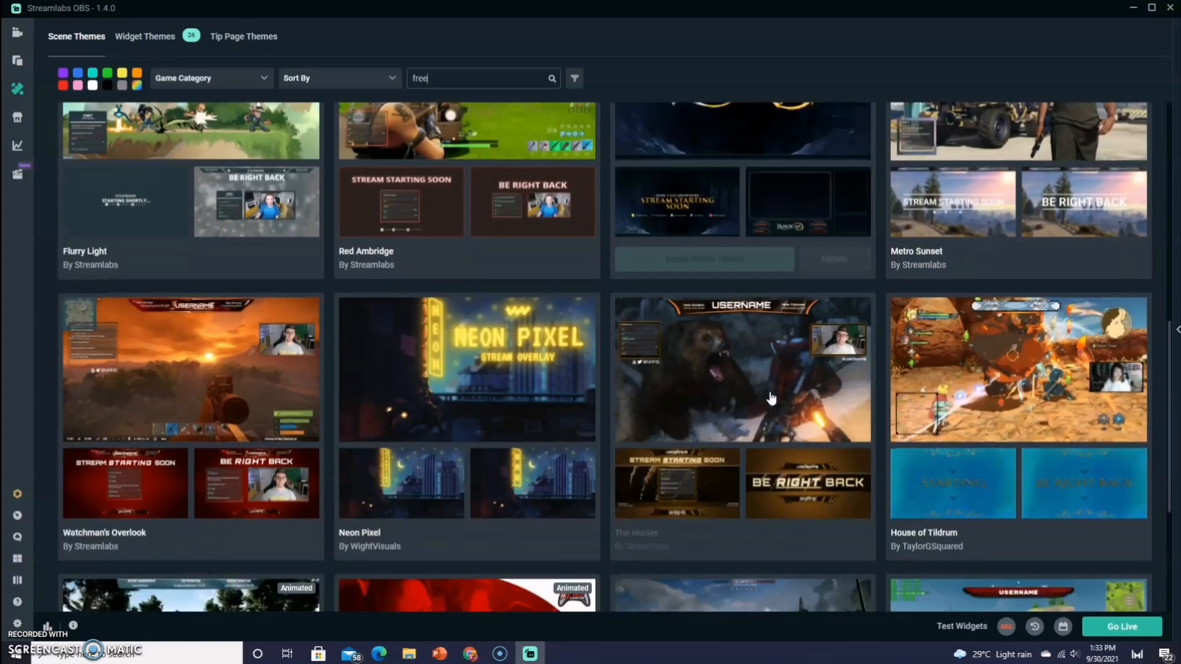
scroll(771, 398, "down", 1)
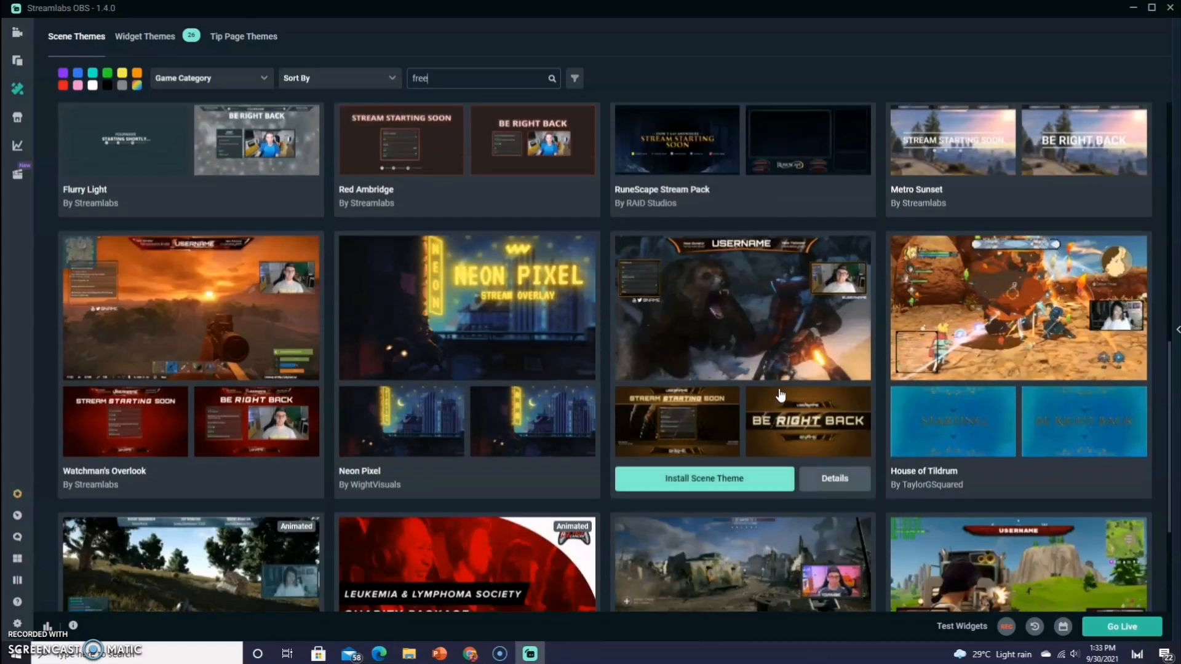
scroll(773, 369, "down", 1)
scroll(773, 369, "up", 3)
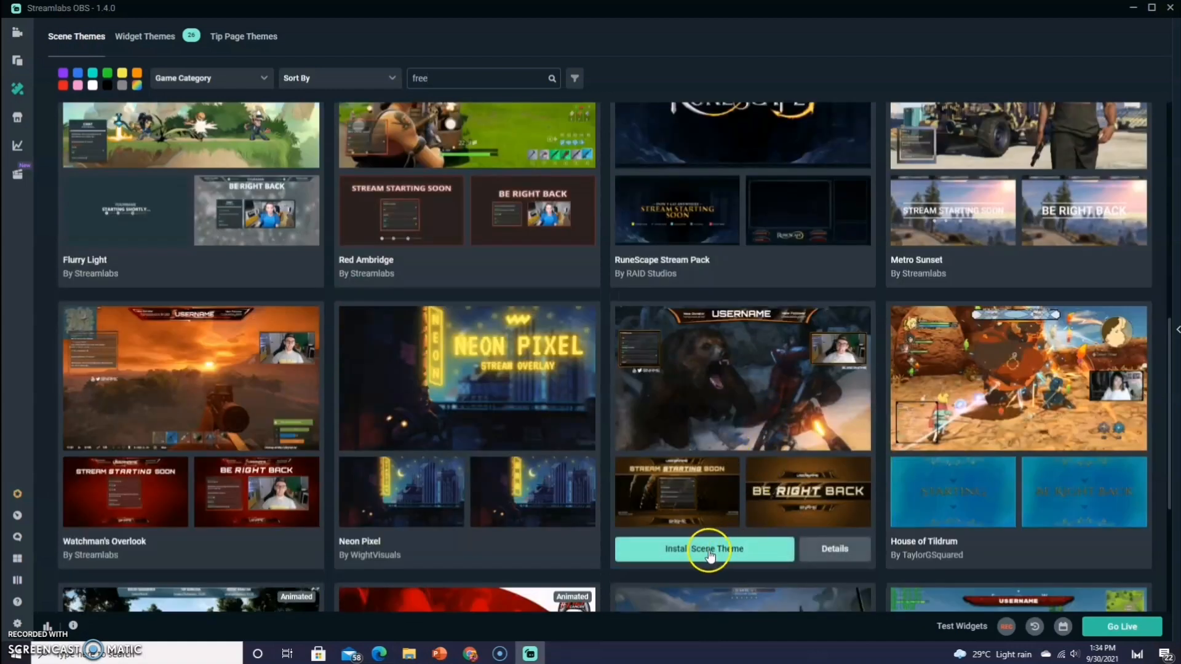
left_click(708, 550)
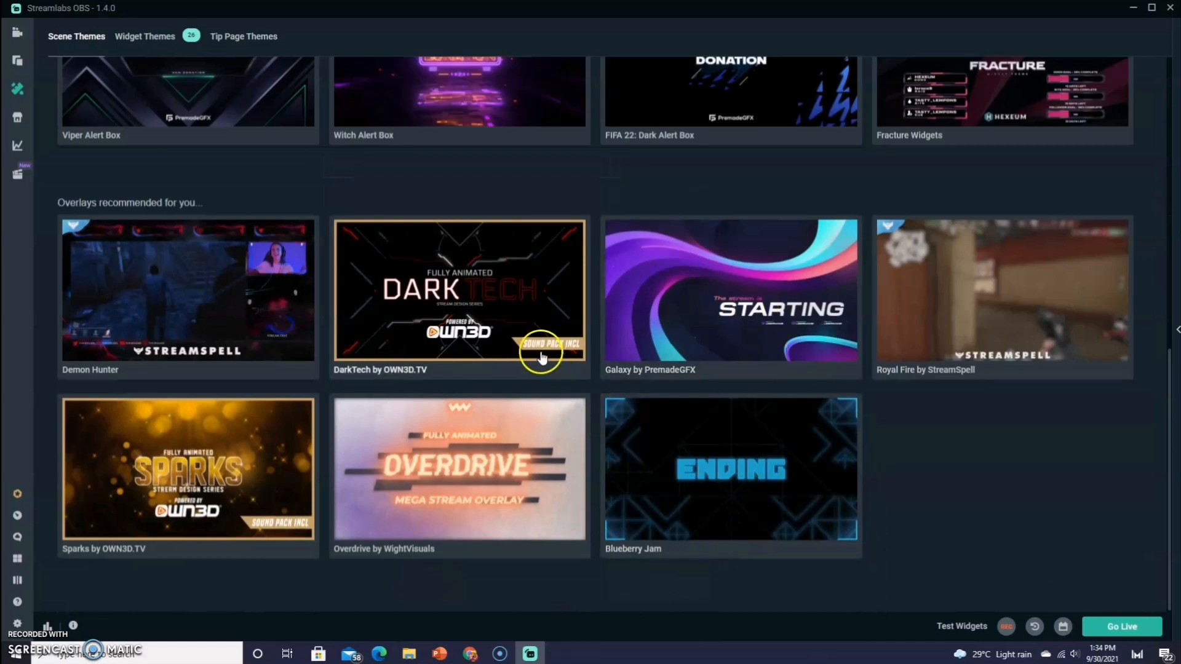
scroll(541, 349, "up", 10)
scroll(556, 363, "up", 5)
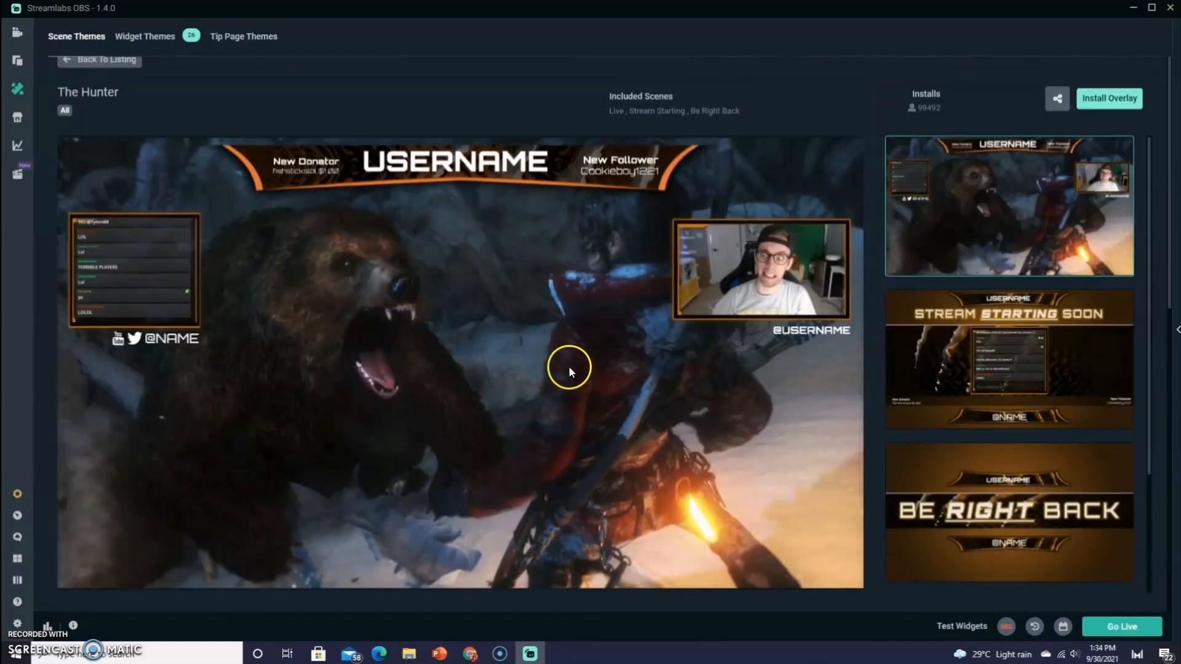
left_click(1115, 98)
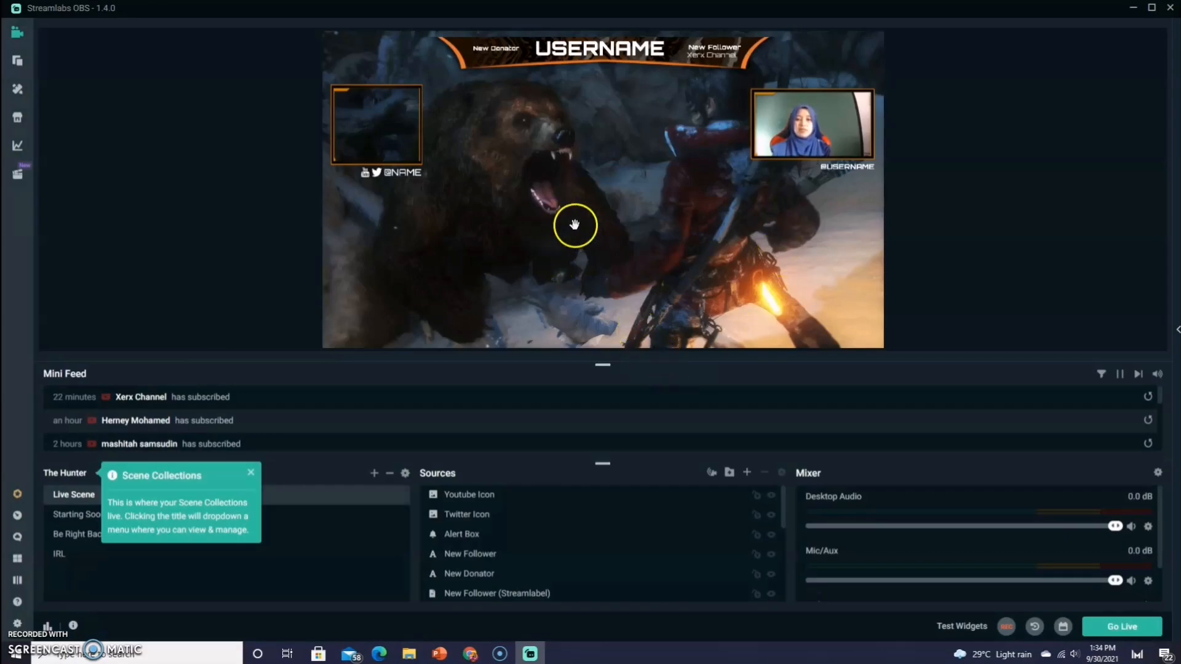
left_click(254, 473)
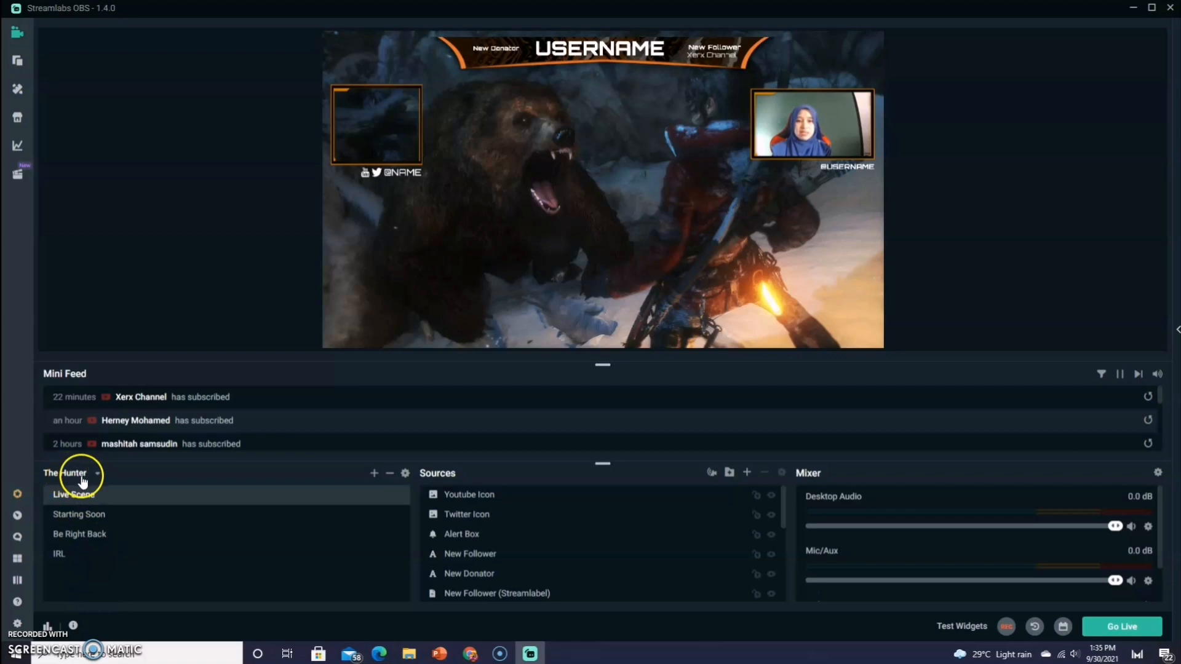
Step: In the Starting Soon scene, replace the USERNAME placeholder text with the streamer's display name in capitals
left_click(90, 526)
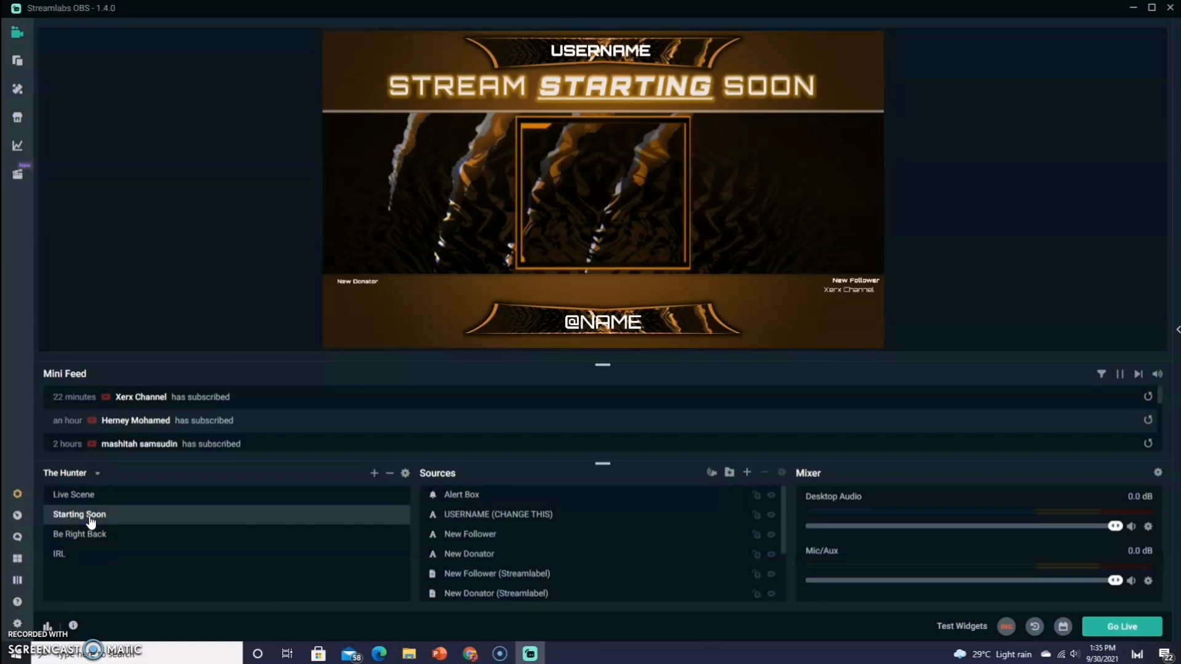
left_click(98, 519)
left_click(624, 54)
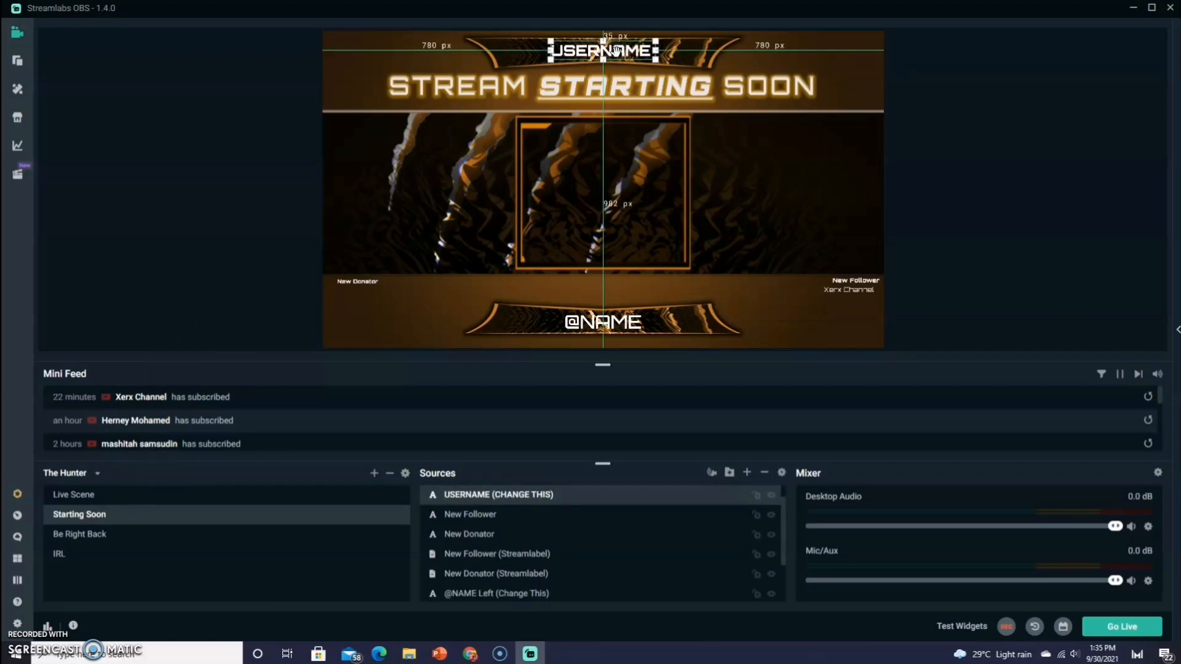
right_click(534, 495)
double_click(535, 496)
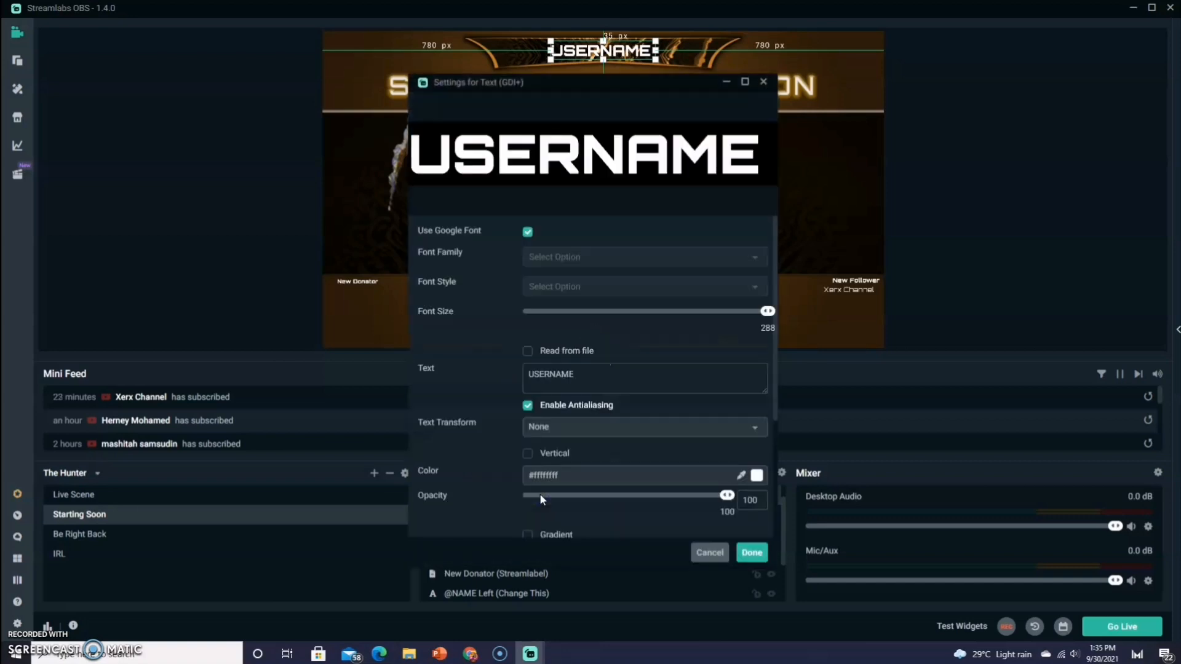
left_click_drag(585, 374, 524, 373)
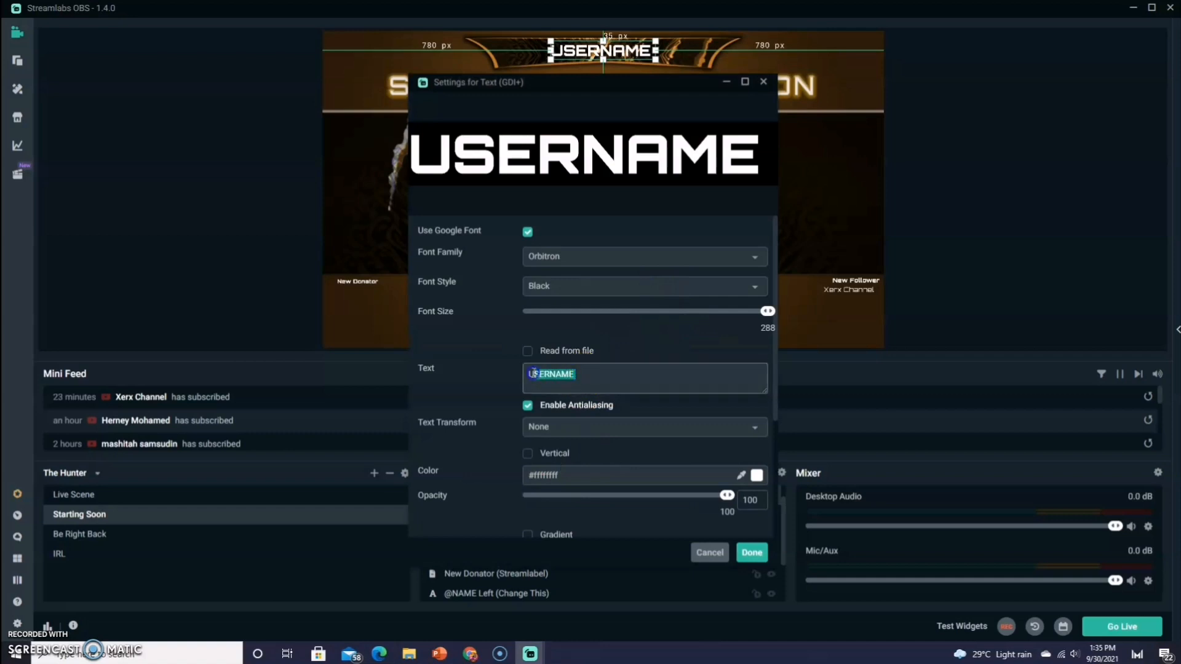
type("C")
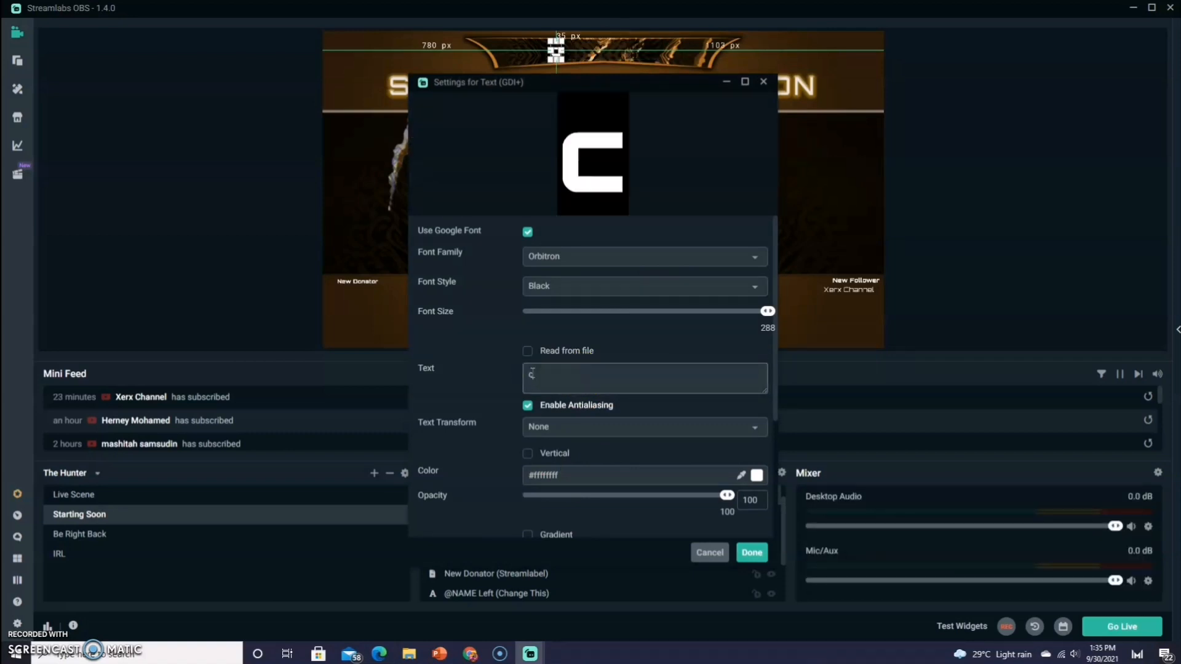
key("BackSpace")
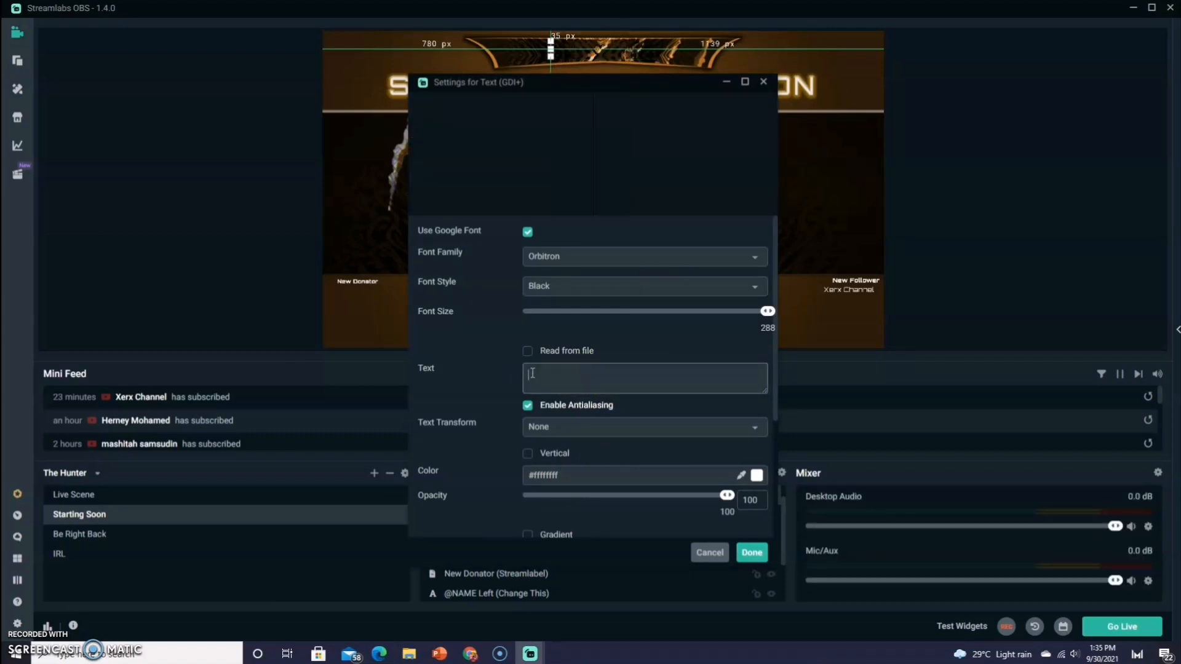
type("CIKG")
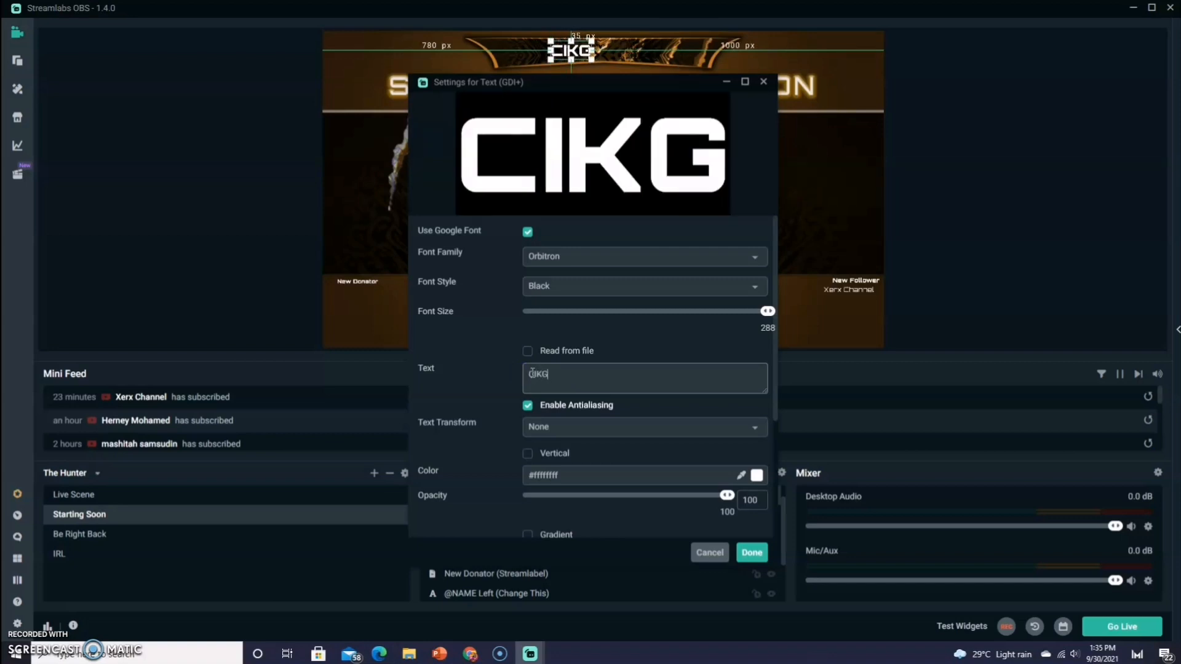
type("U AINUL")
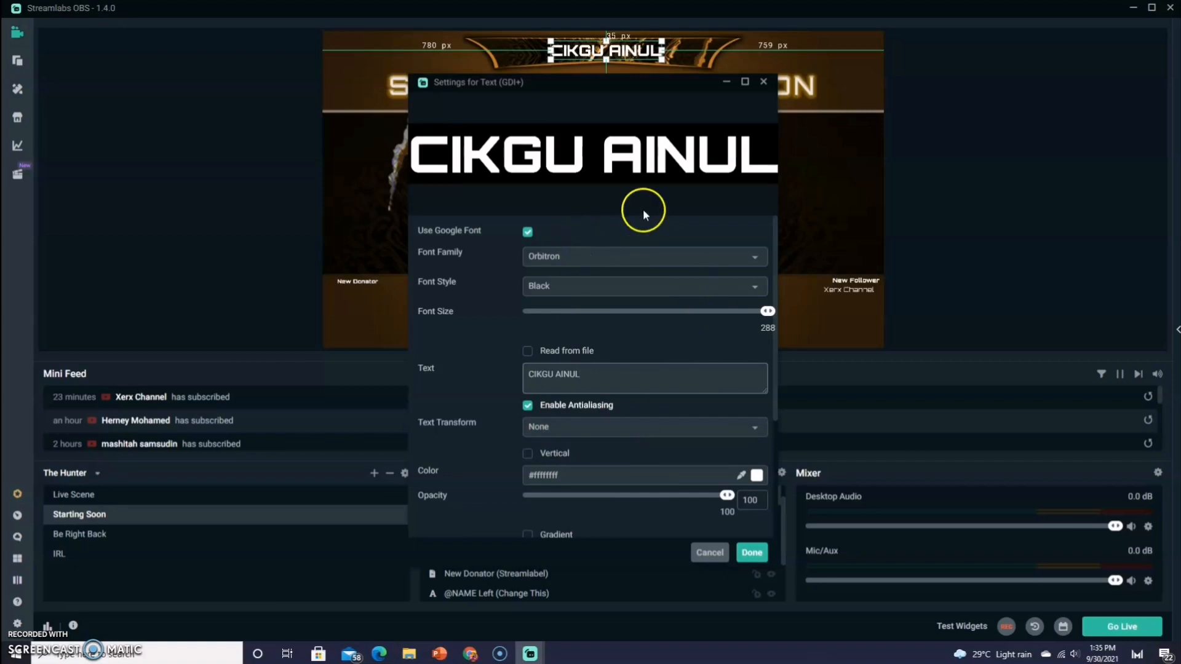
left_click(752, 553)
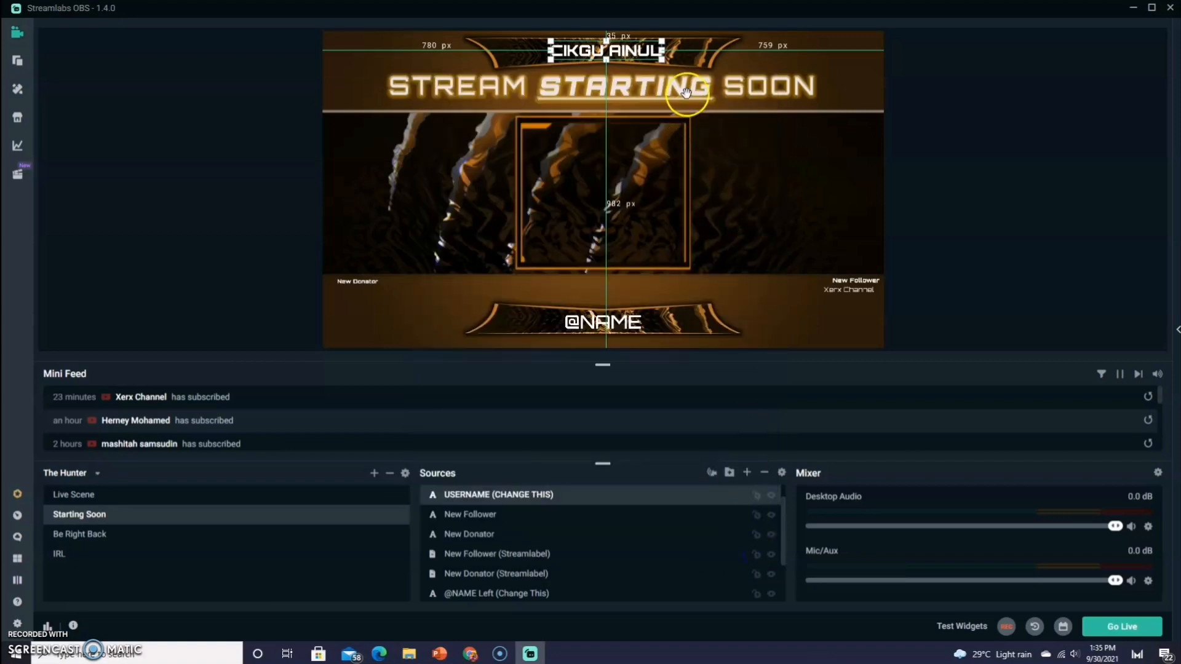
left_click(701, 62)
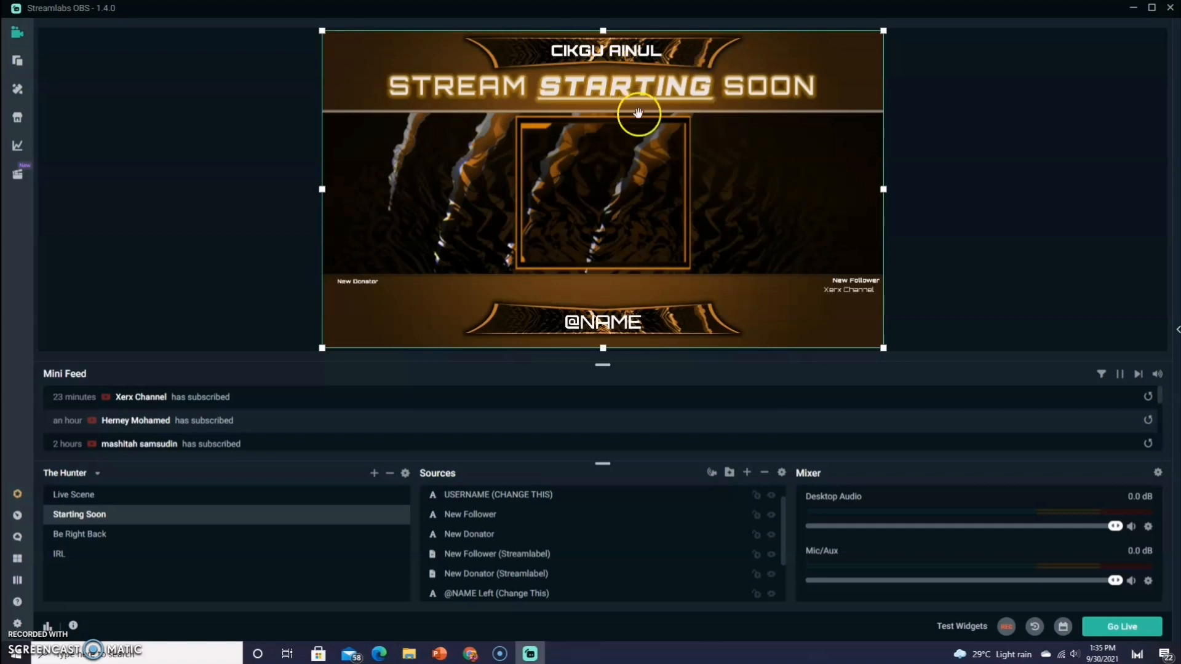
left_click(615, 320)
left_click_drag(615, 320, 631, 322)
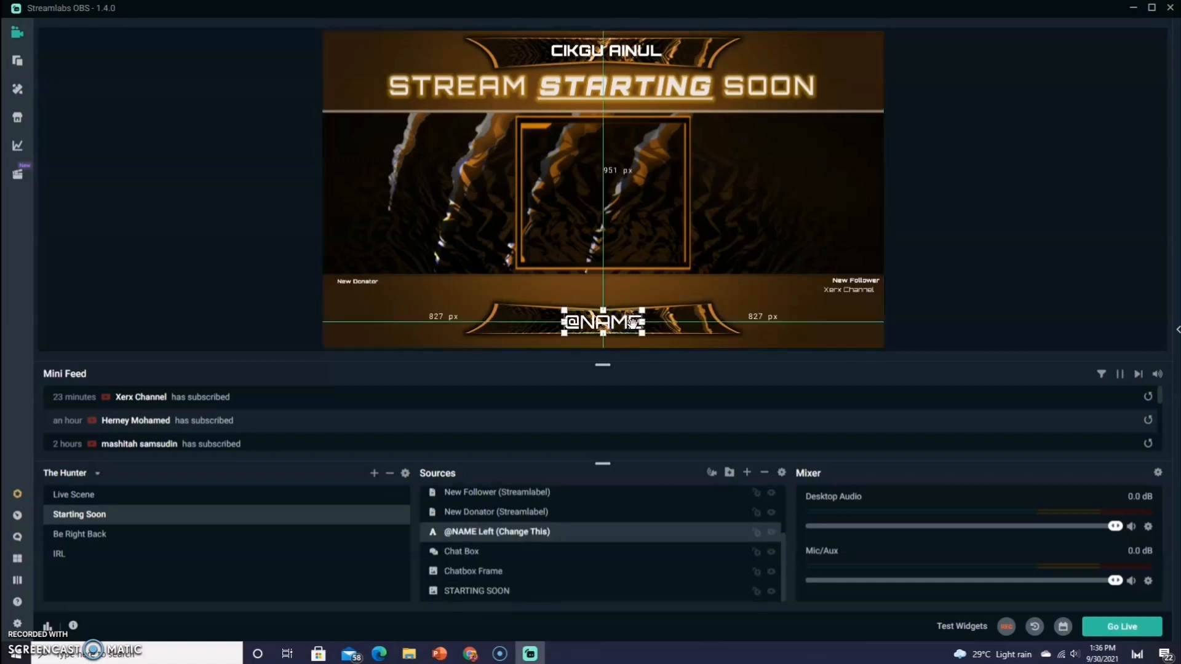
left_click(634, 323)
left_click(634, 322)
double_click(626, 325)
double_click(514, 532)
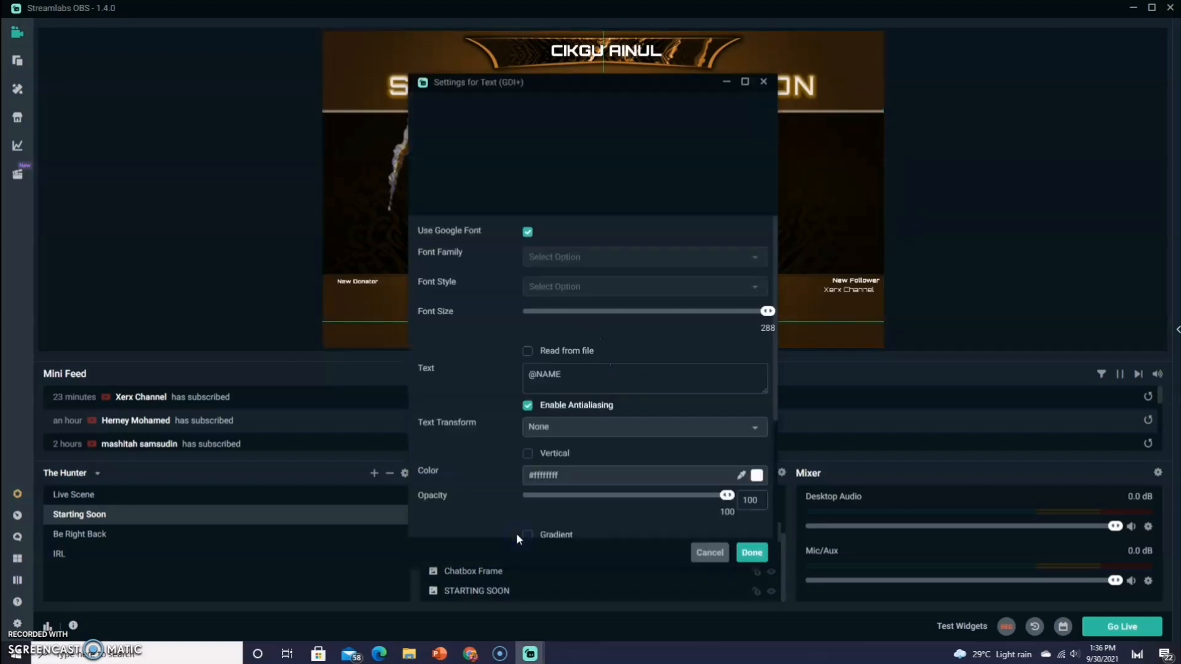
left_click(561, 376)
left_click_drag(560, 376, 539, 376)
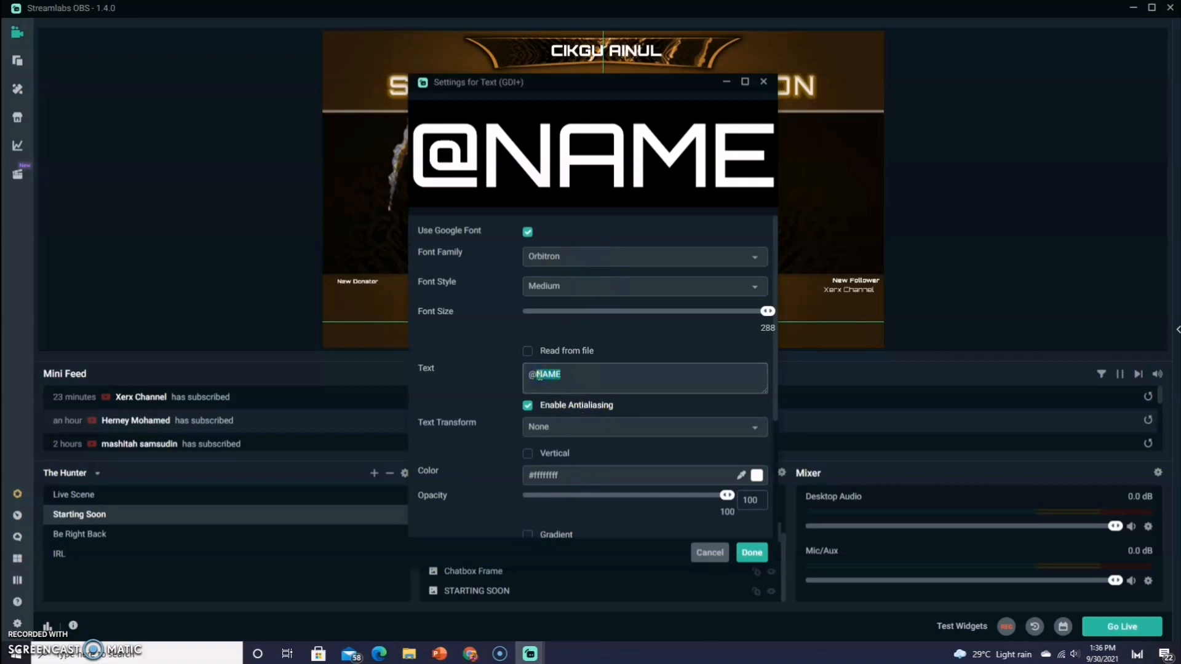
type("Ainu")
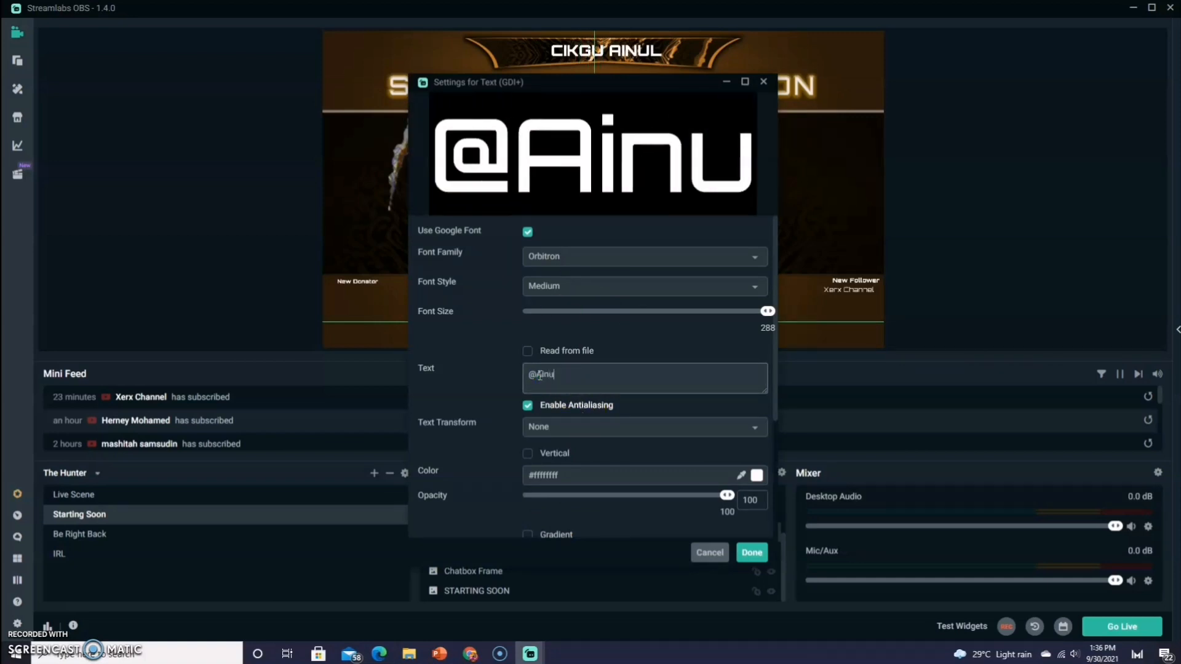
type("lmursy")
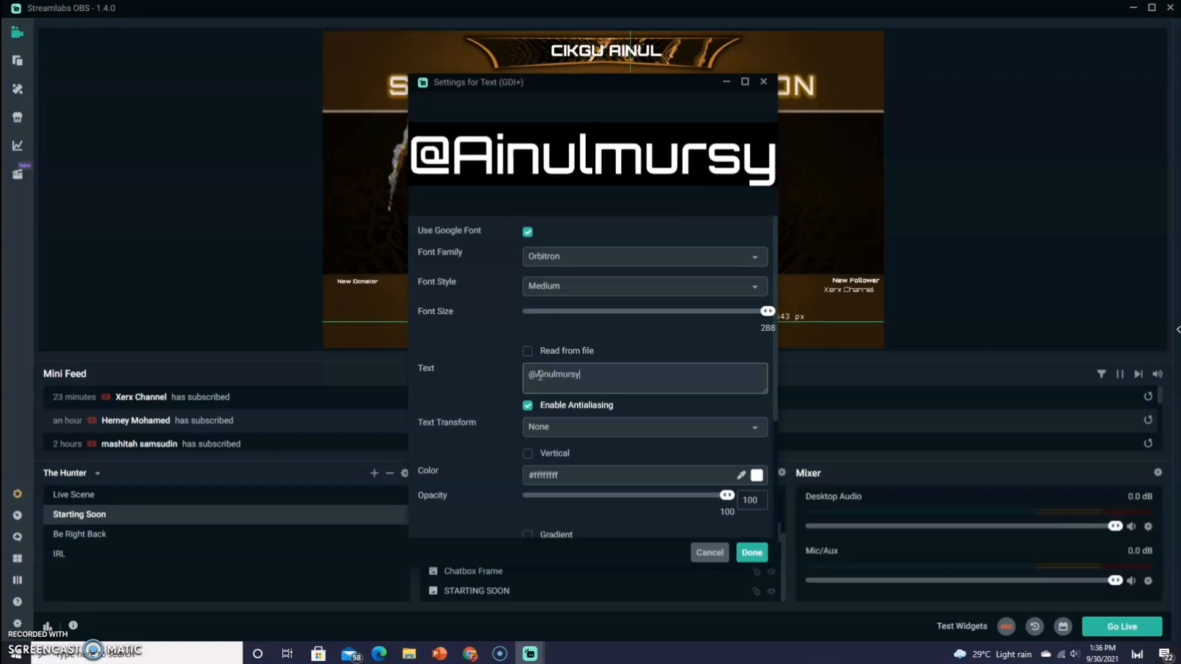
type("ida")
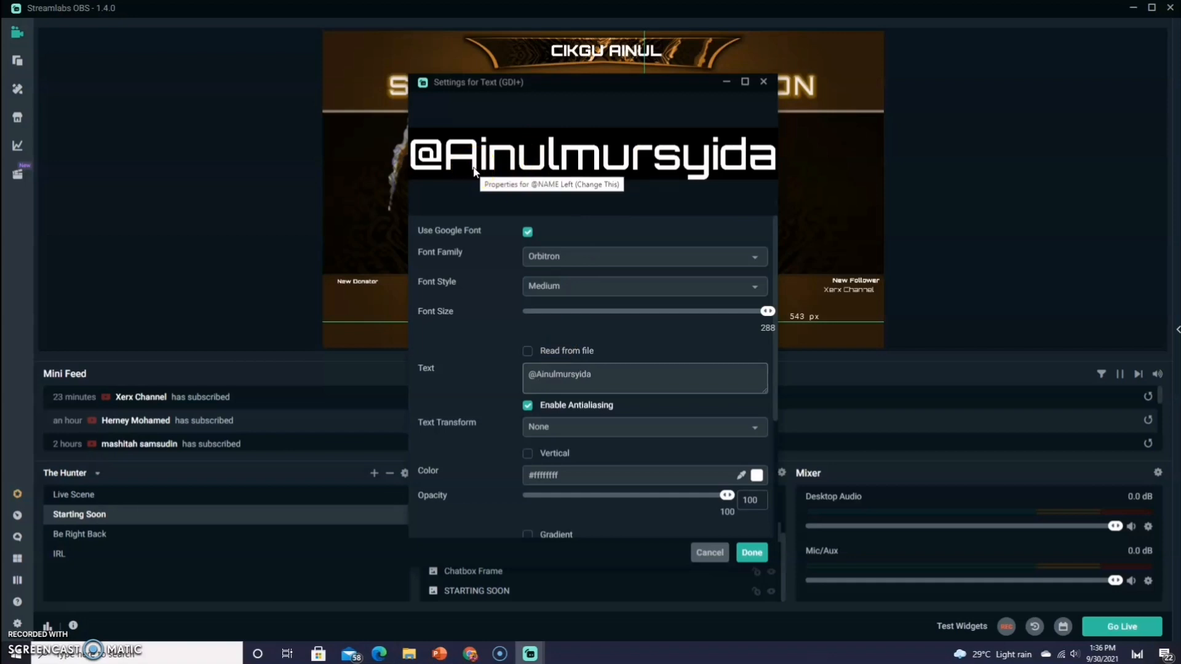
left_click(763, 82)
Step: Centre the handle text within the lower banner of the Starting Soon scene and select the Chat Box source
left_click_drag(665, 316, 619, 314)
left_click(746, 345)
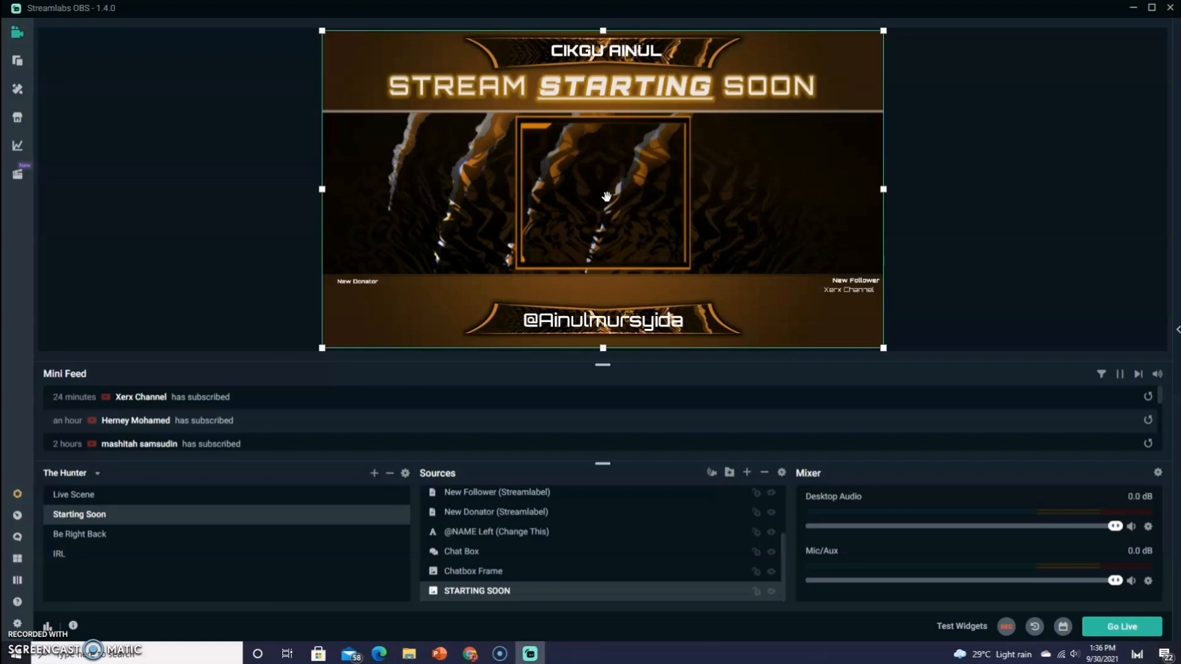
left_click_drag(607, 196, 609, 186)
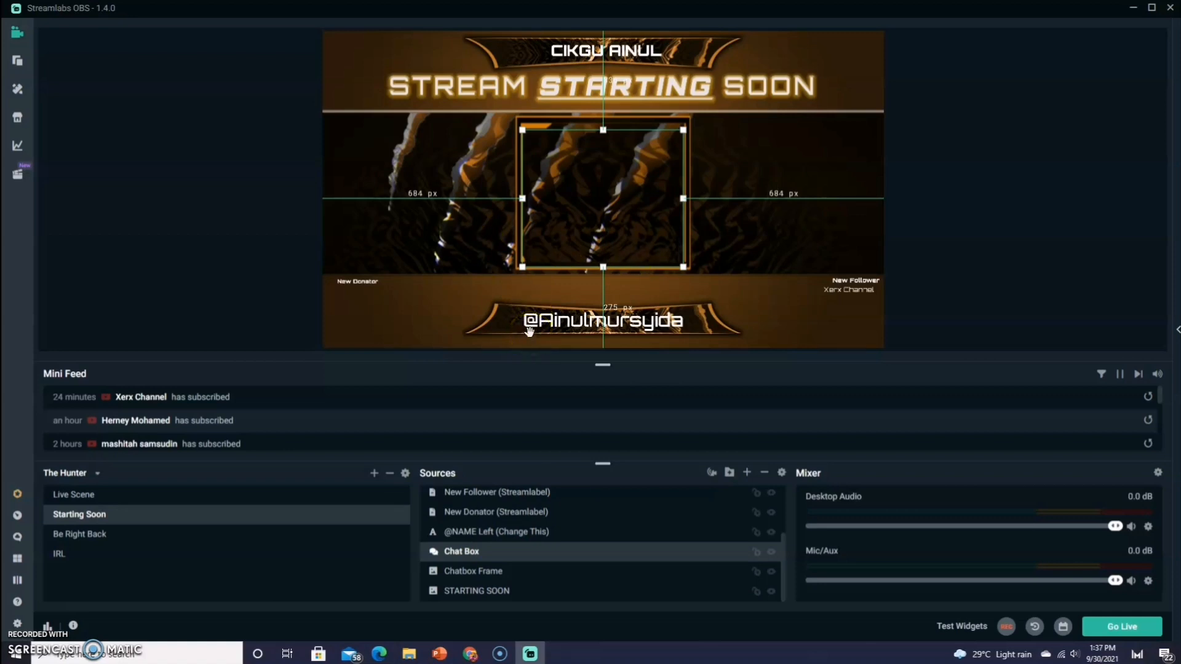
Step: In the Be Right Back scene, replace the USERNAME placeholder text with the streamer's display name in lowercase
left_click(110, 537)
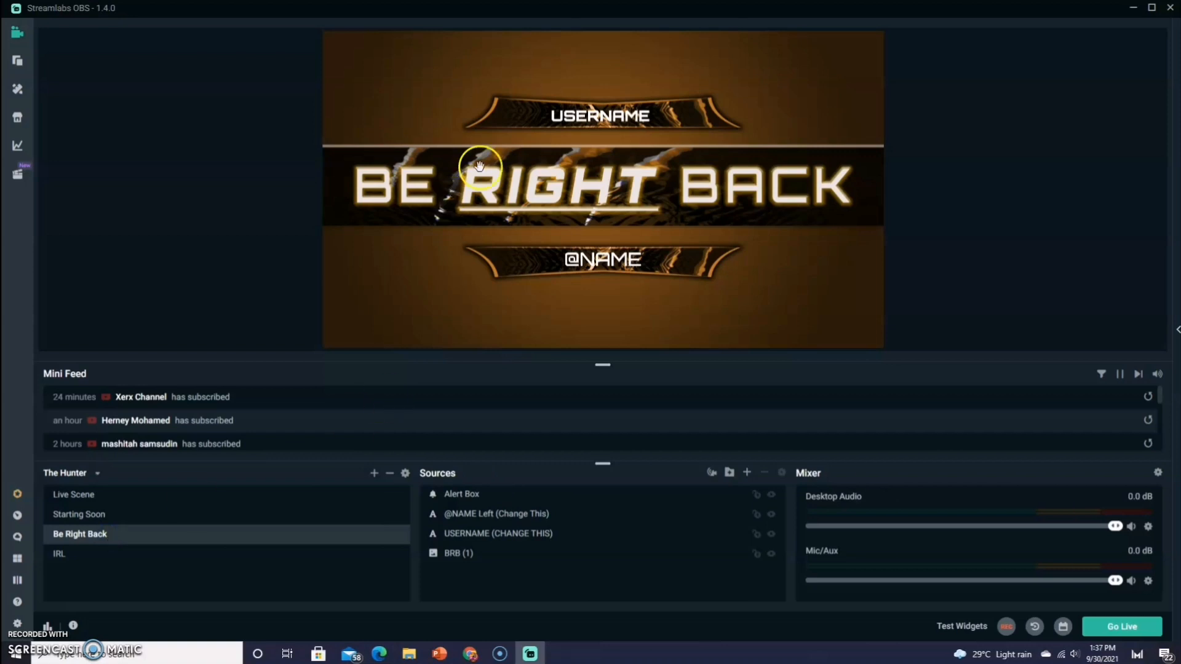
left_click(631, 117)
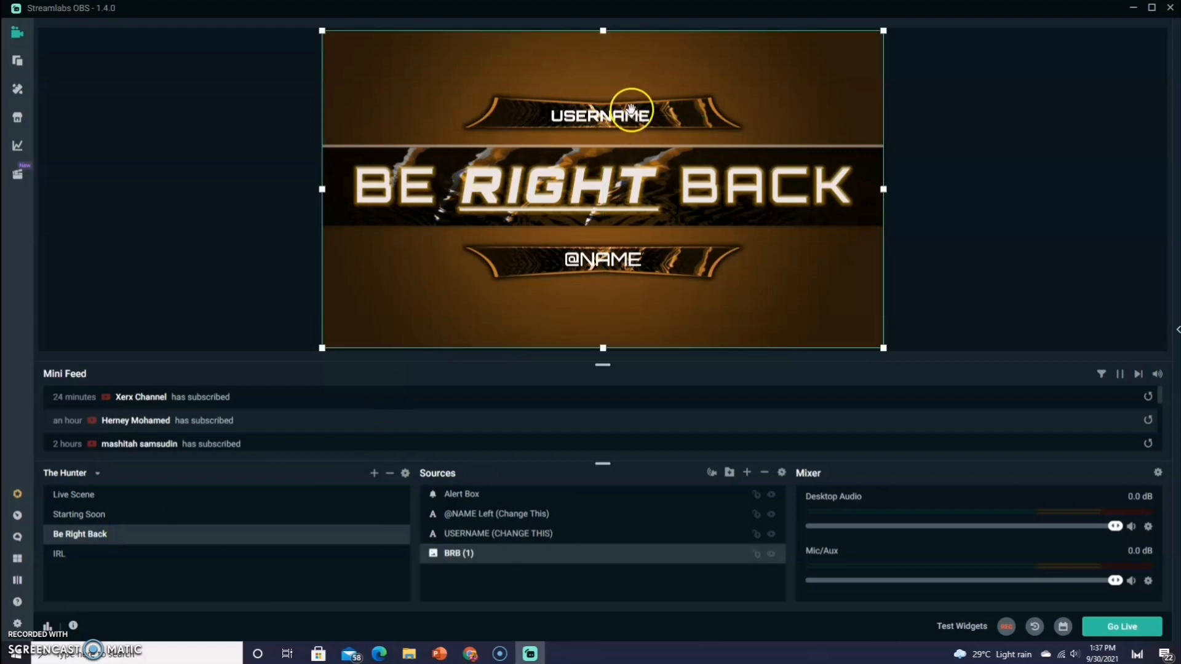
left_click(632, 117)
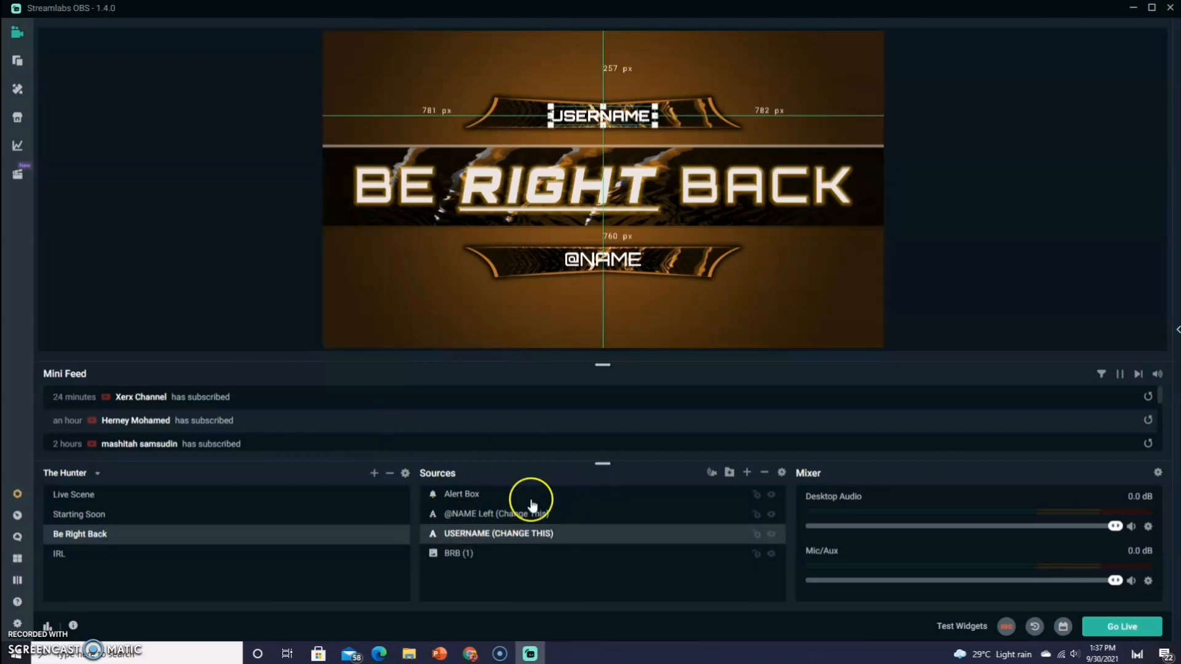
double_click(490, 541)
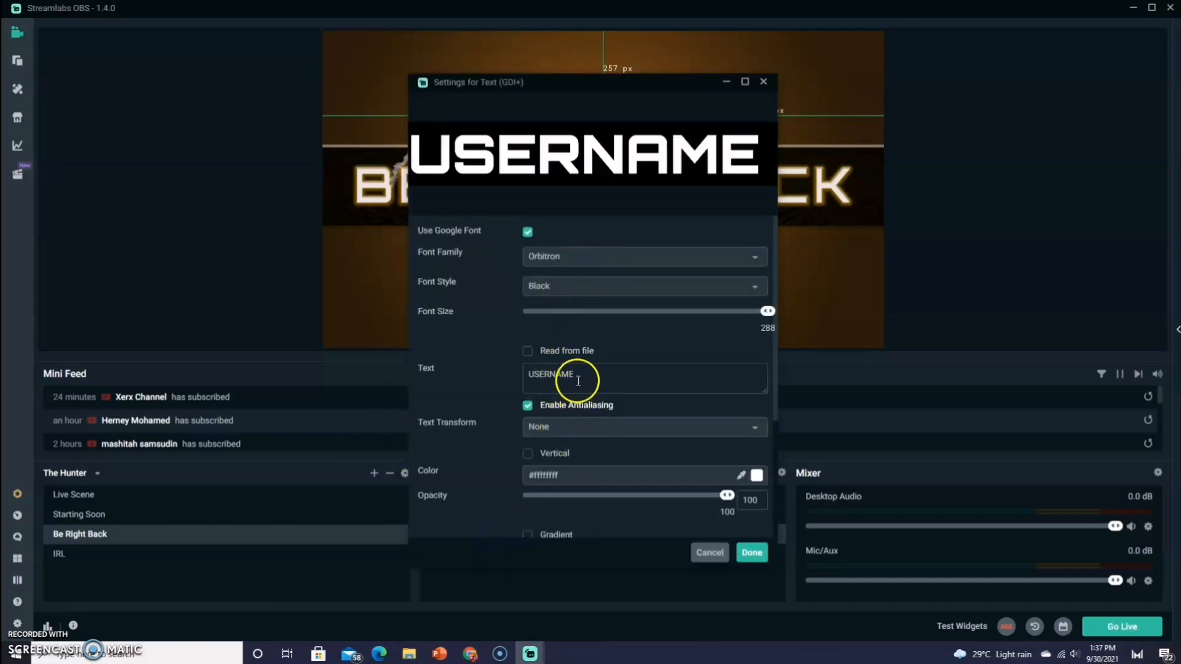
left_click_drag(577, 376, 545, 375)
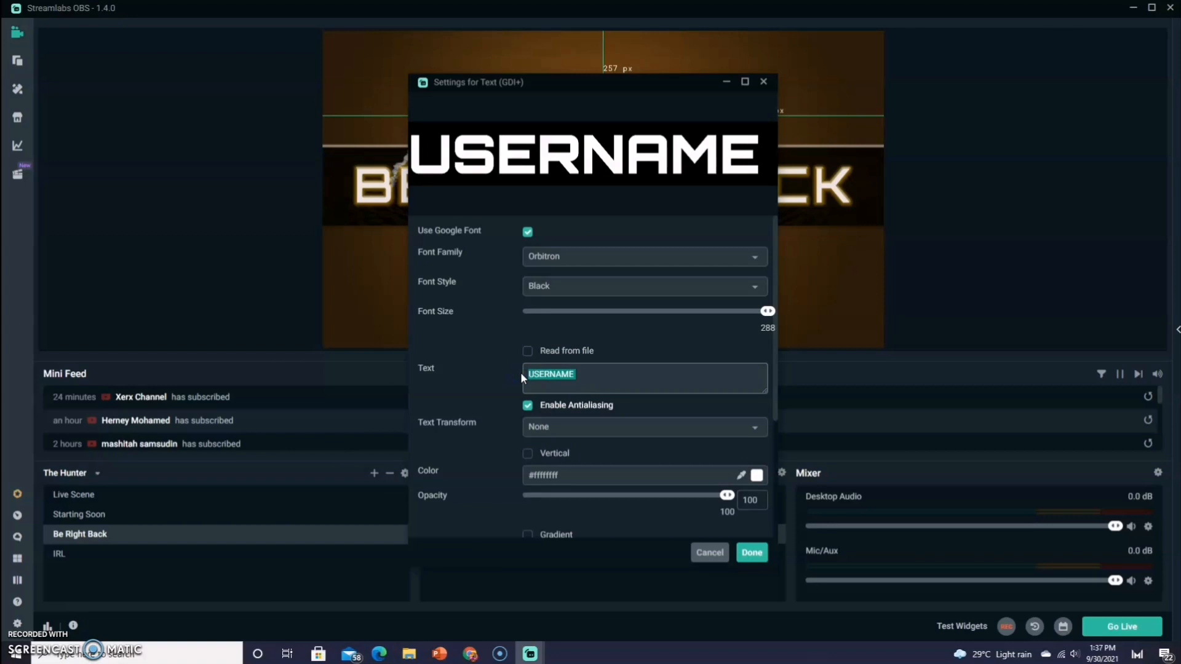
type("cikgu ainul")
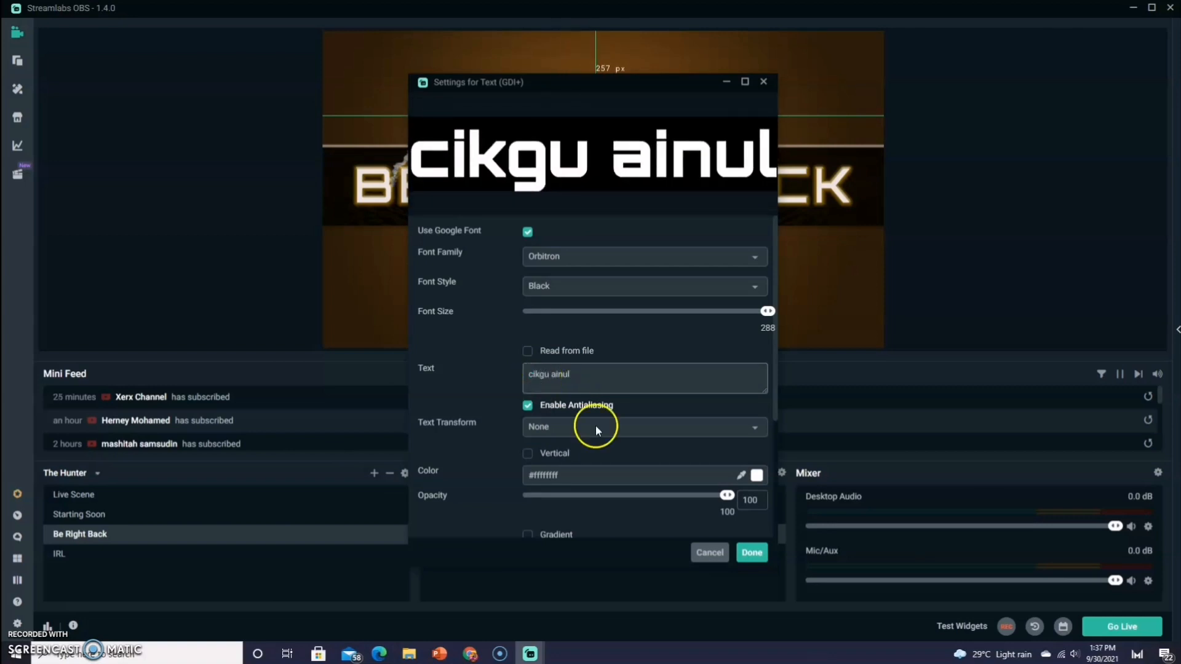
left_click(751, 552)
left_click(631, 265)
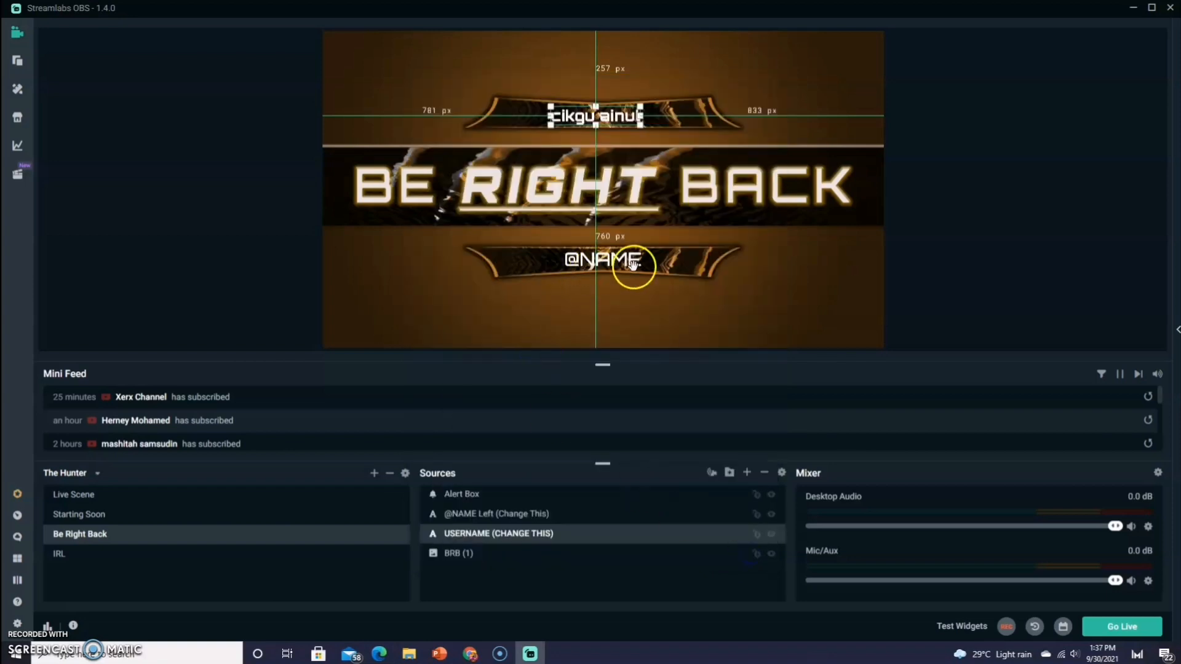
left_click(631, 264)
left_click(630, 264)
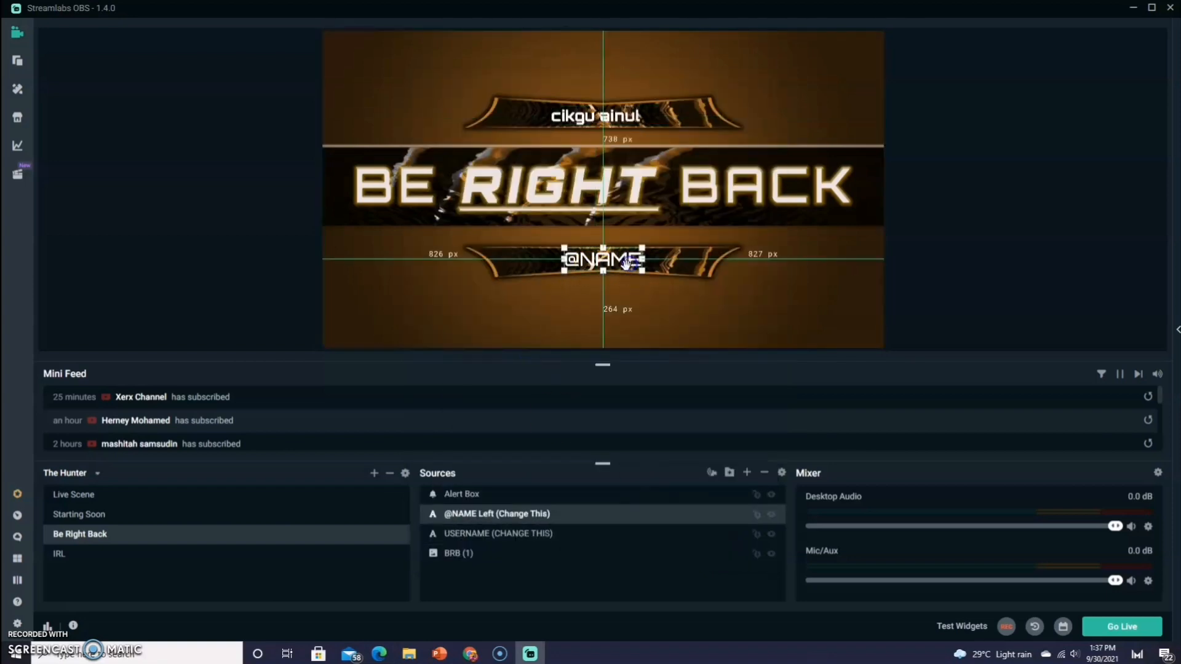
double_click(492, 513)
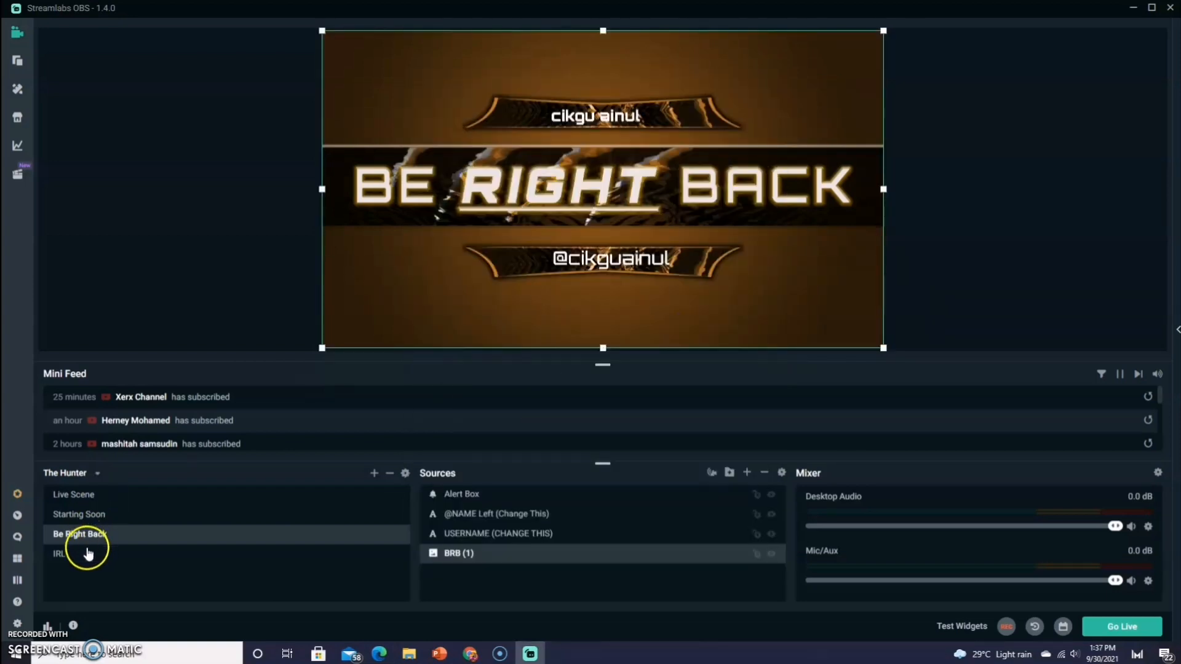
Step: In the IRL scene, replace the USERNAME placeholder text with the streamer's display name in capitals
left_click(62, 555)
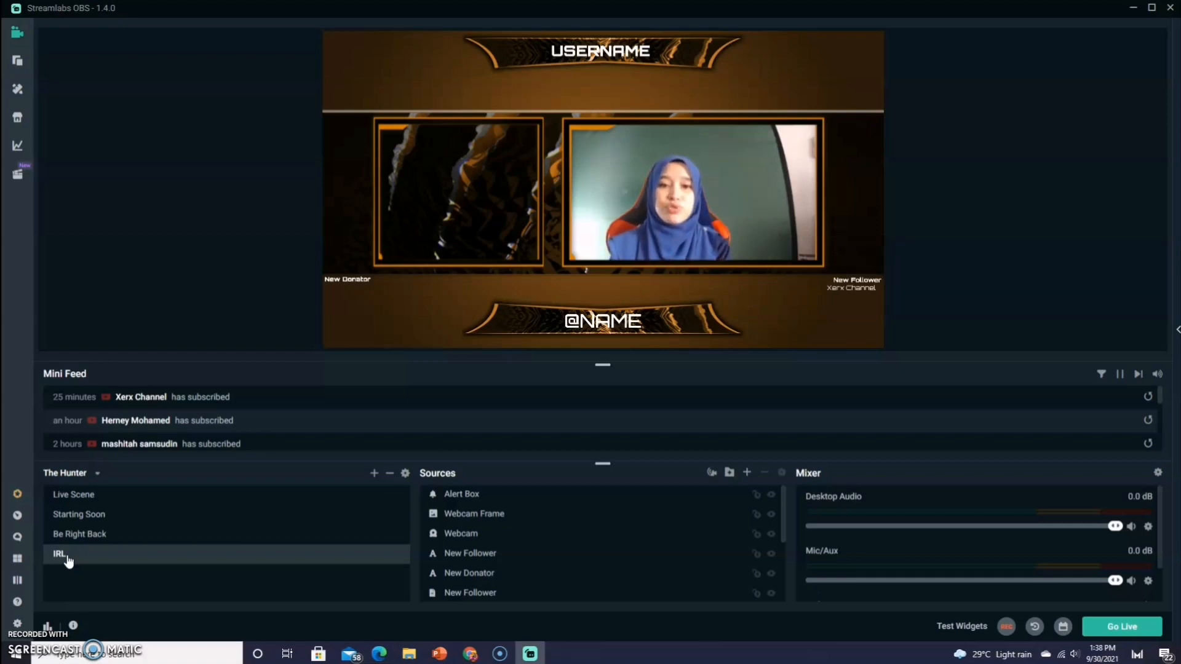
left_click(480, 219)
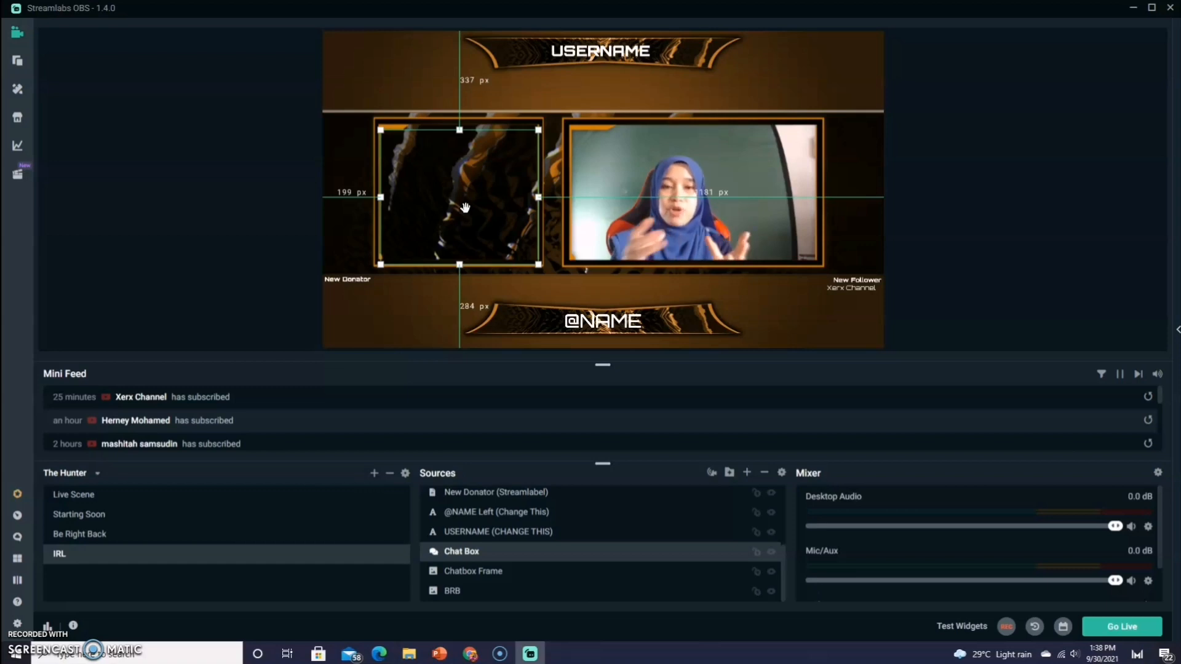
left_click(497, 158)
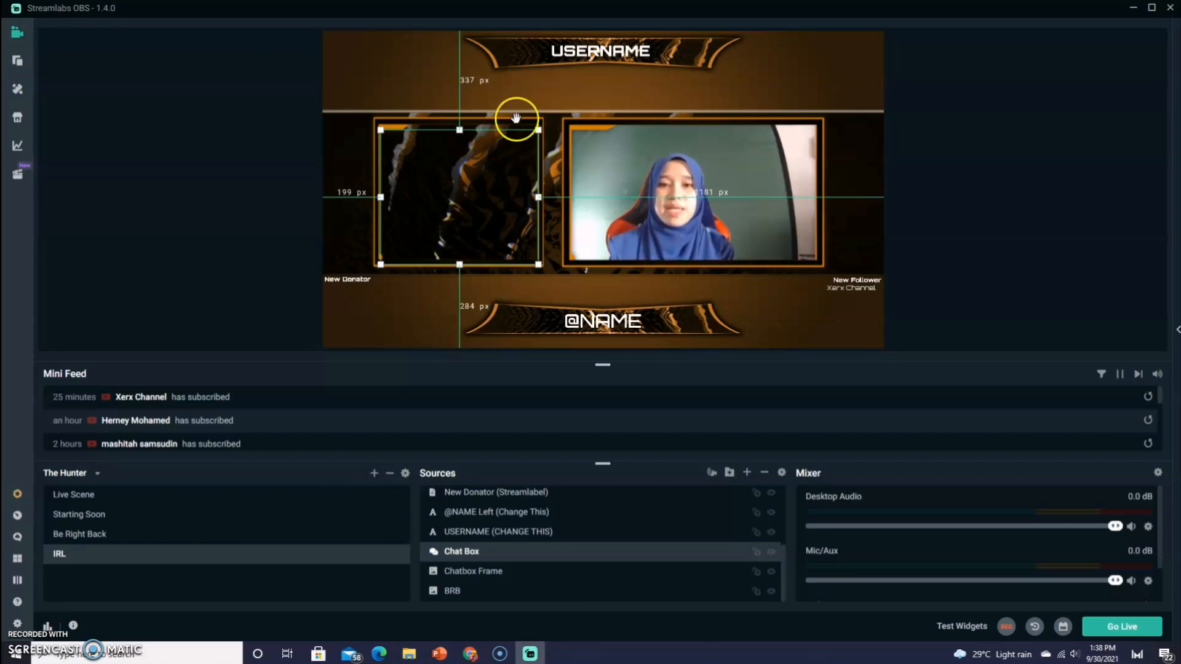
left_click(617, 49)
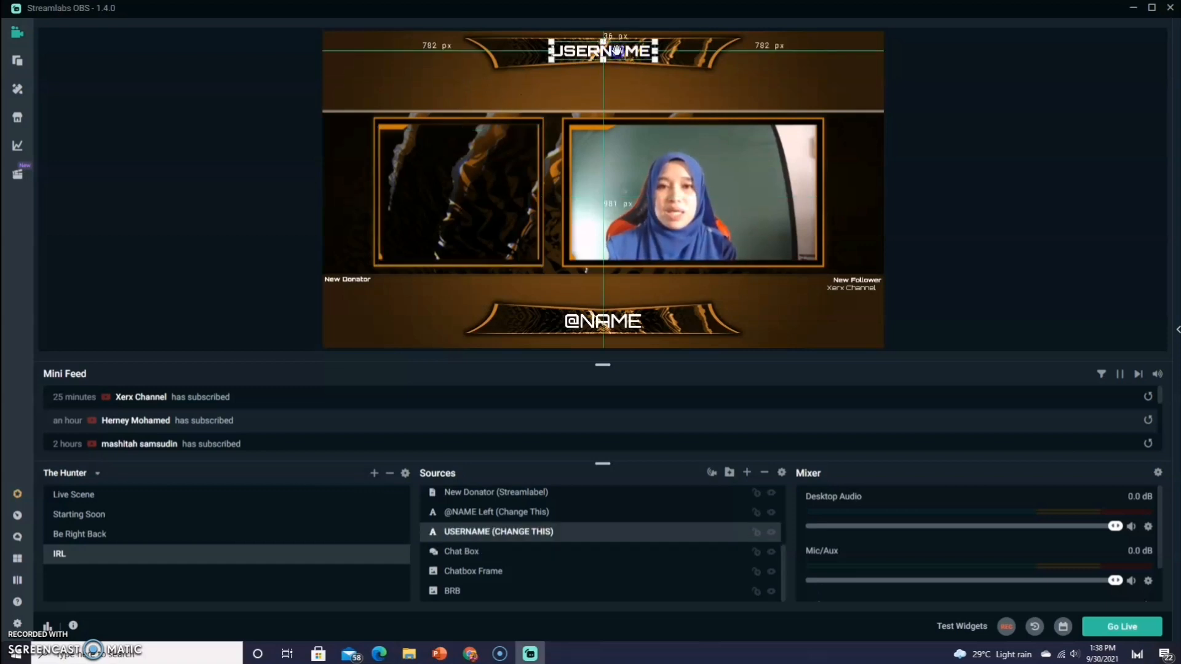
double_click(499, 532)
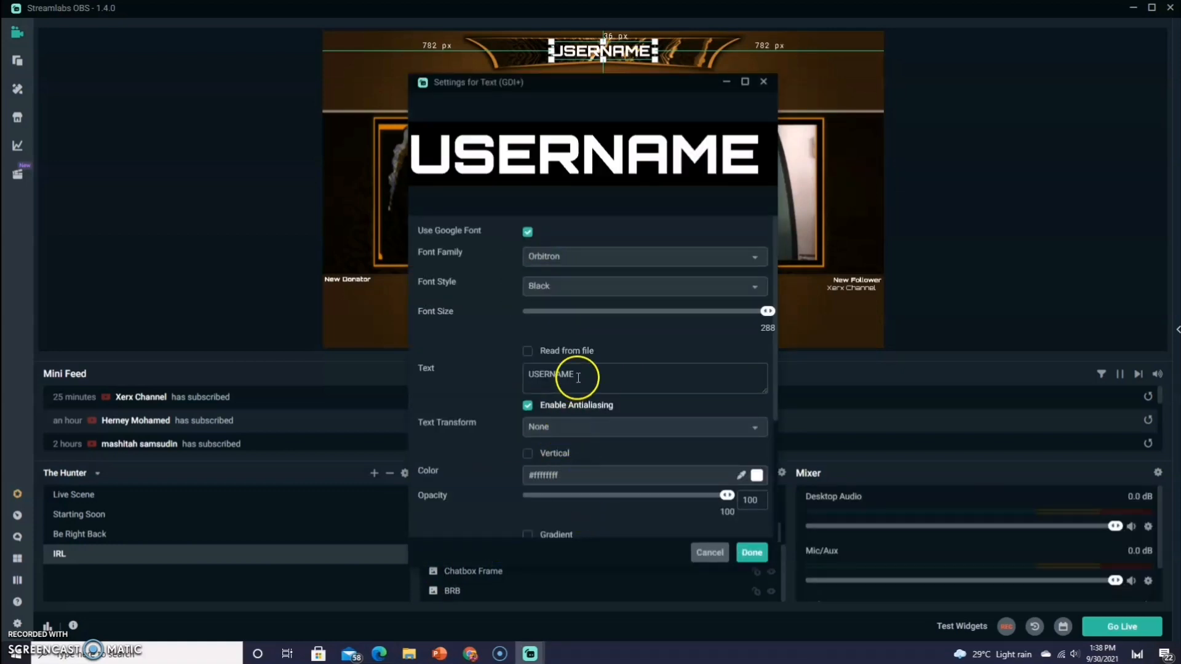
left_click_drag(578, 378, 518, 375)
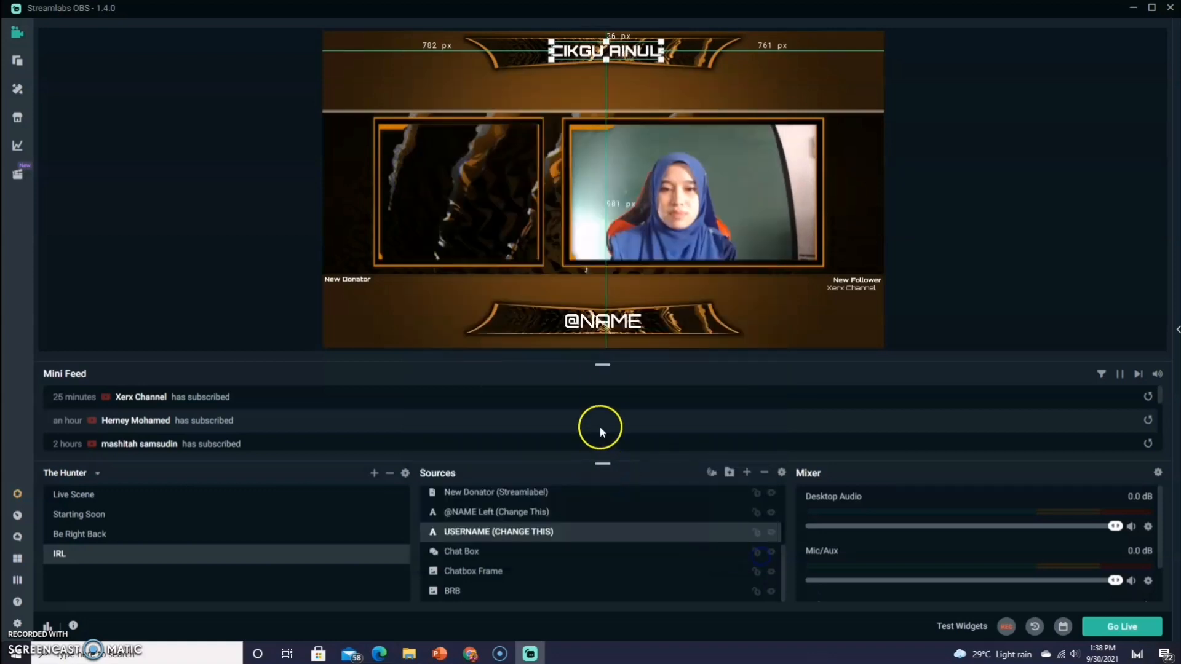
left_click(609, 334)
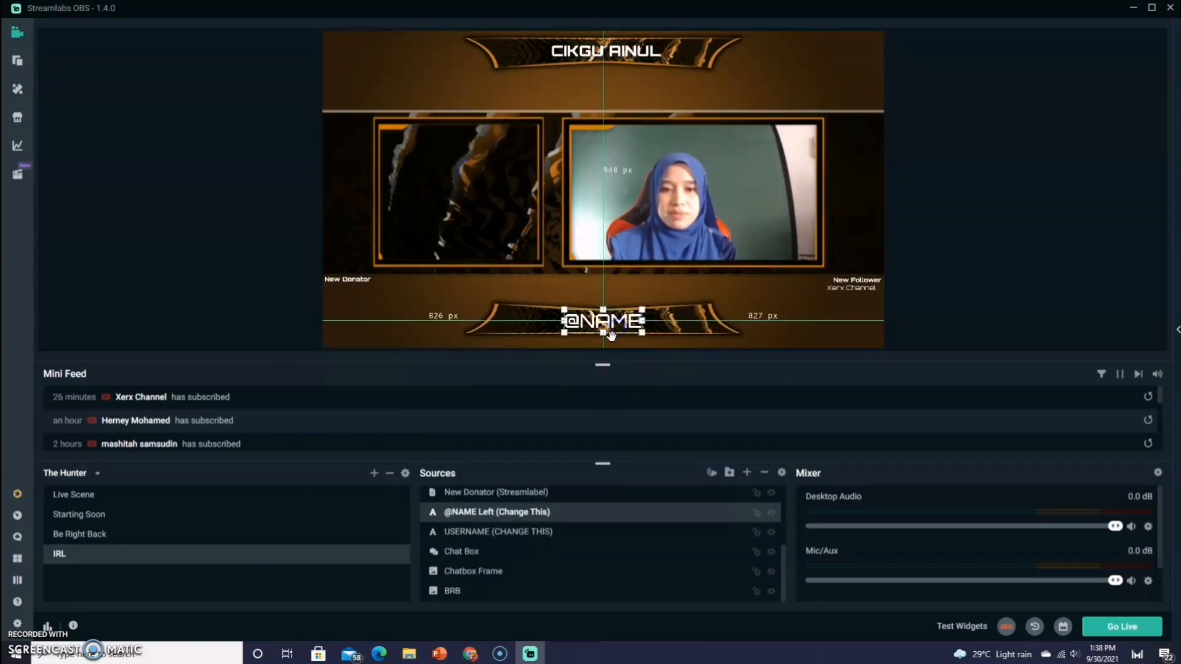
double_click(514, 514)
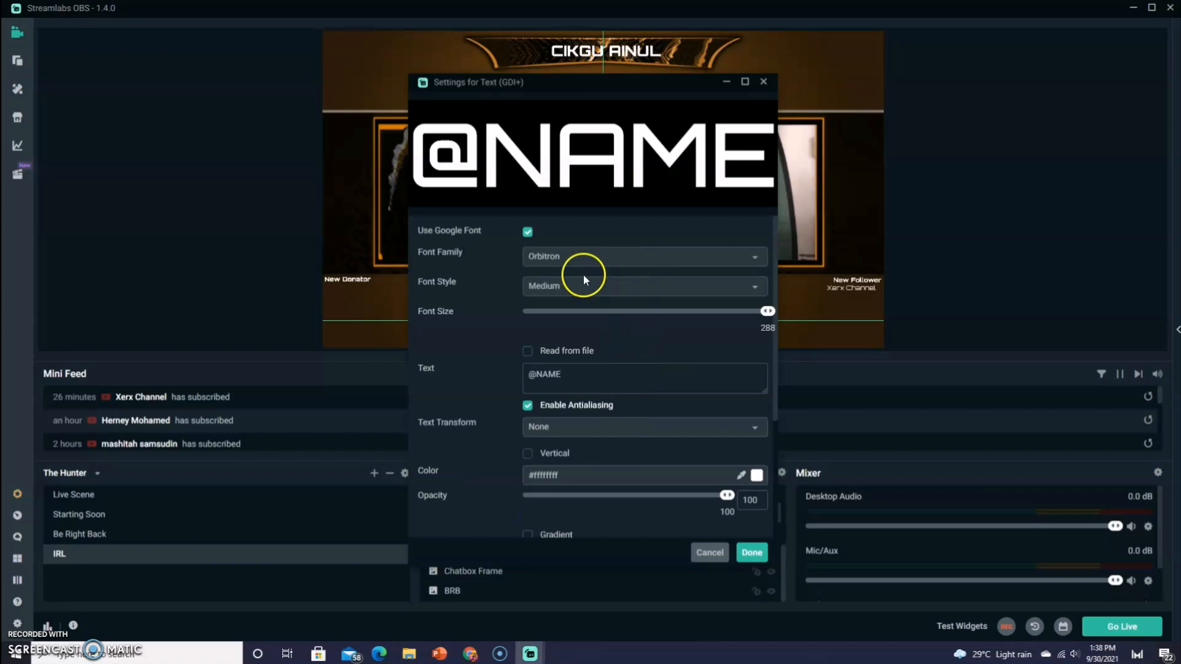
left_click_drag(585, 376, 532, 376)
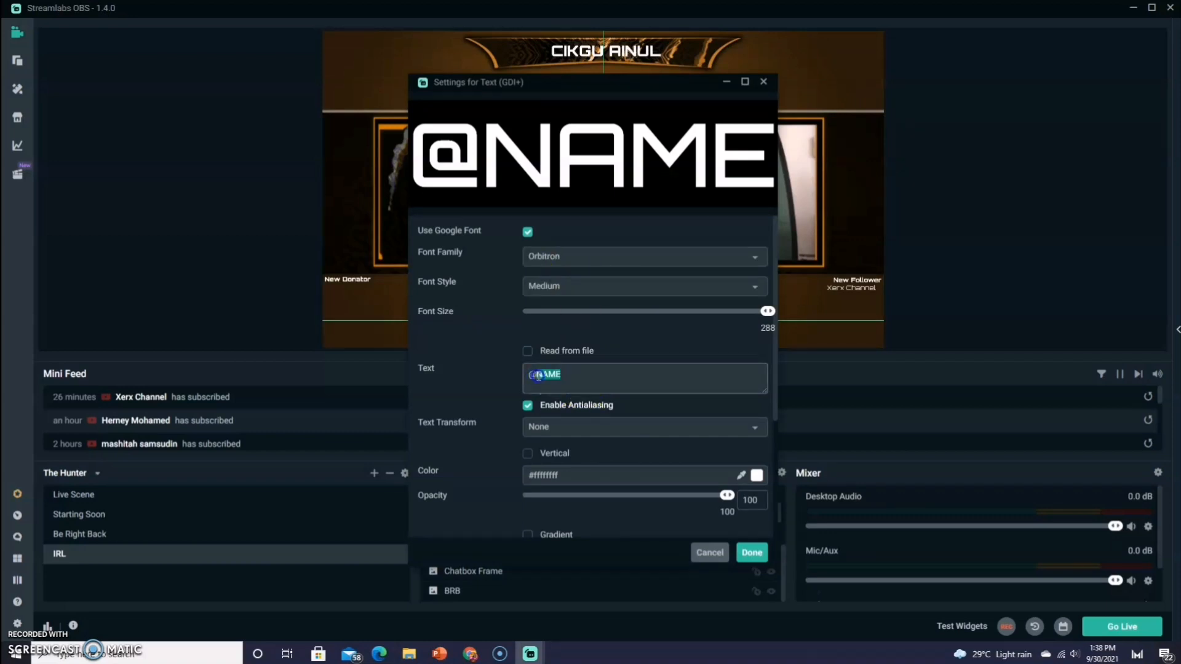
type("CIKGUAINUL")
left_click(751, 553)
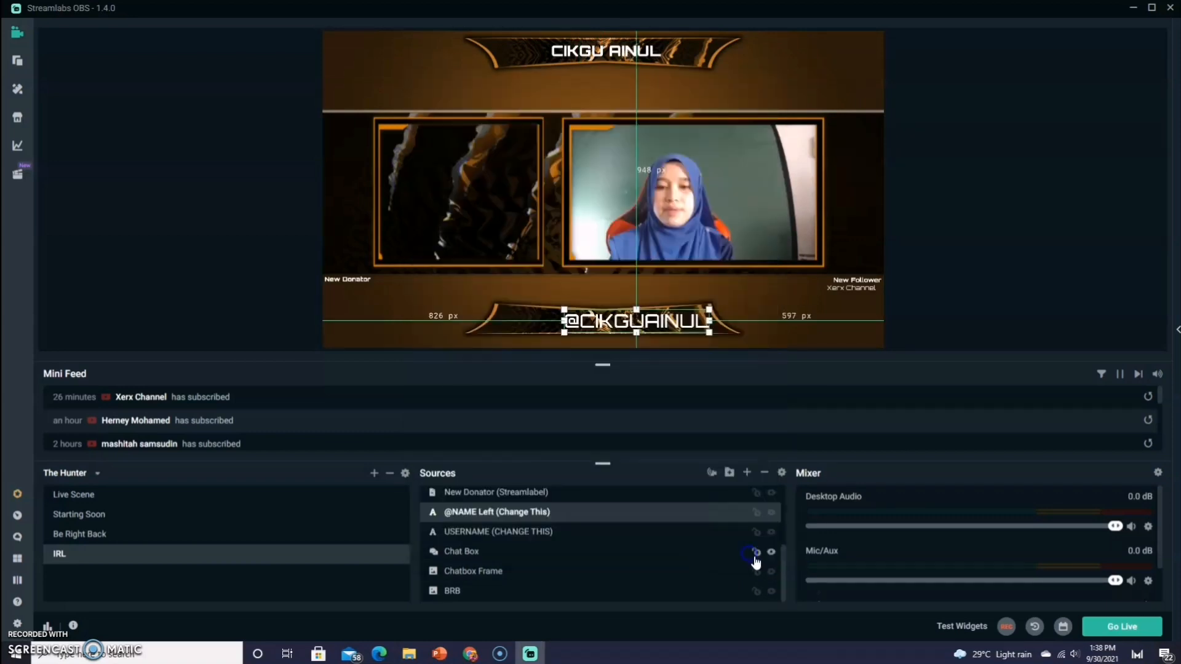
Step: Centre the handle text within the lower banner of the IRL scene and select the Alert Box source
left_click_drag(625, 321, 592, 322)
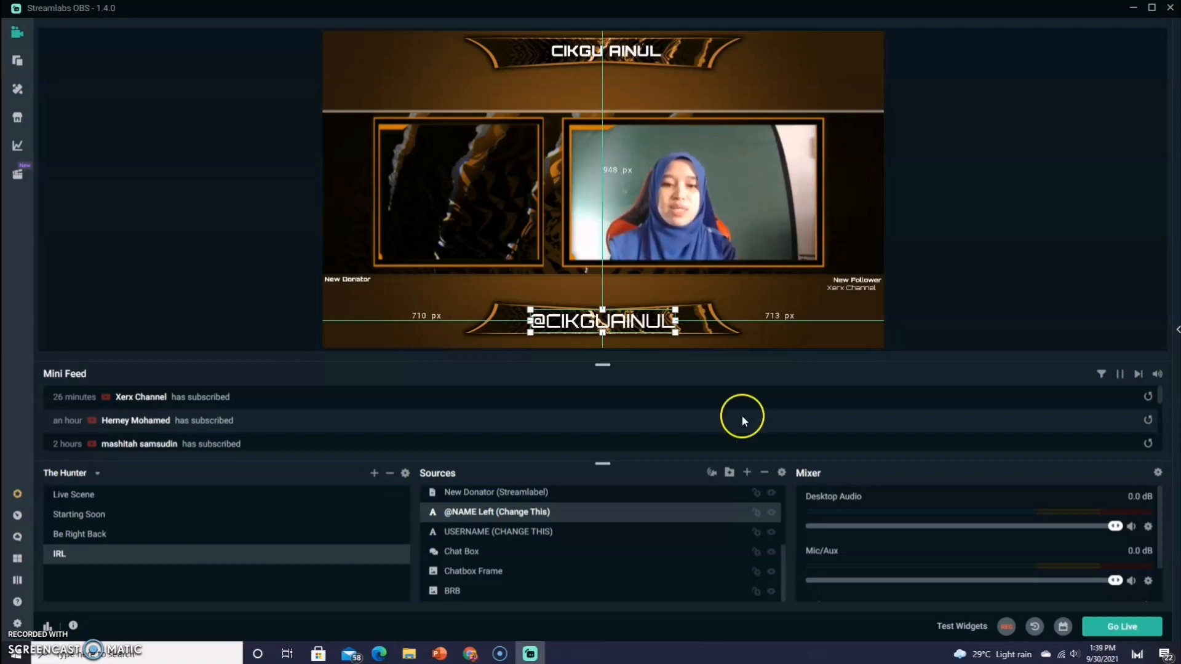
left_click_drag(786, 564, 792, 502)
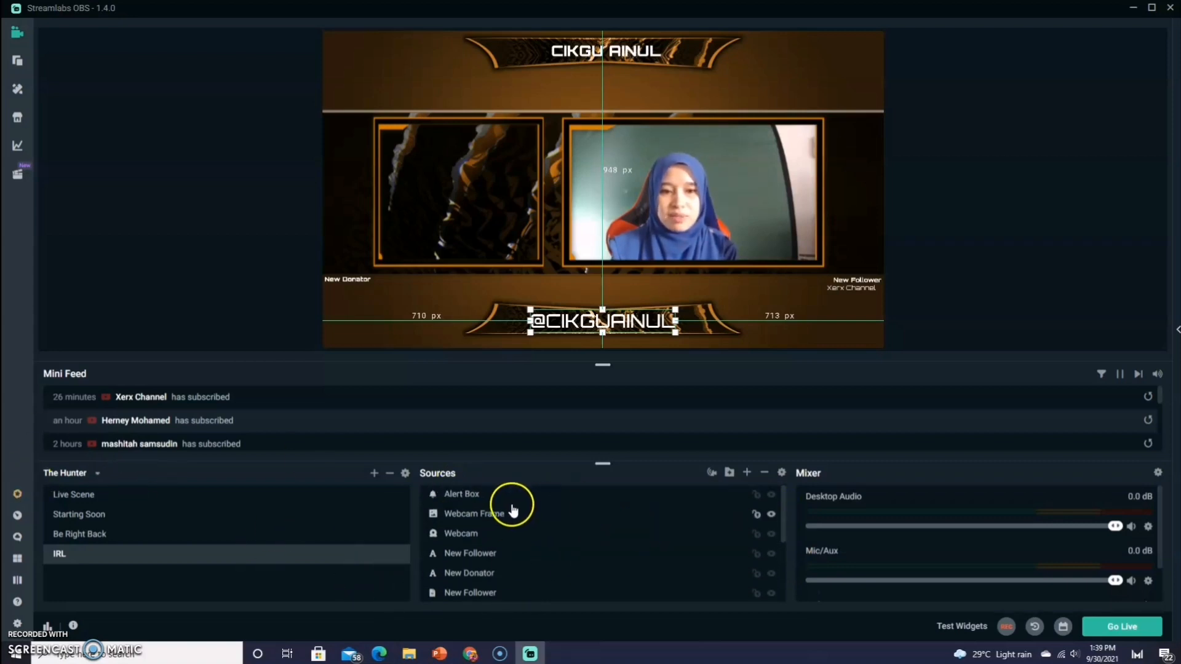
left_click(482, 494)
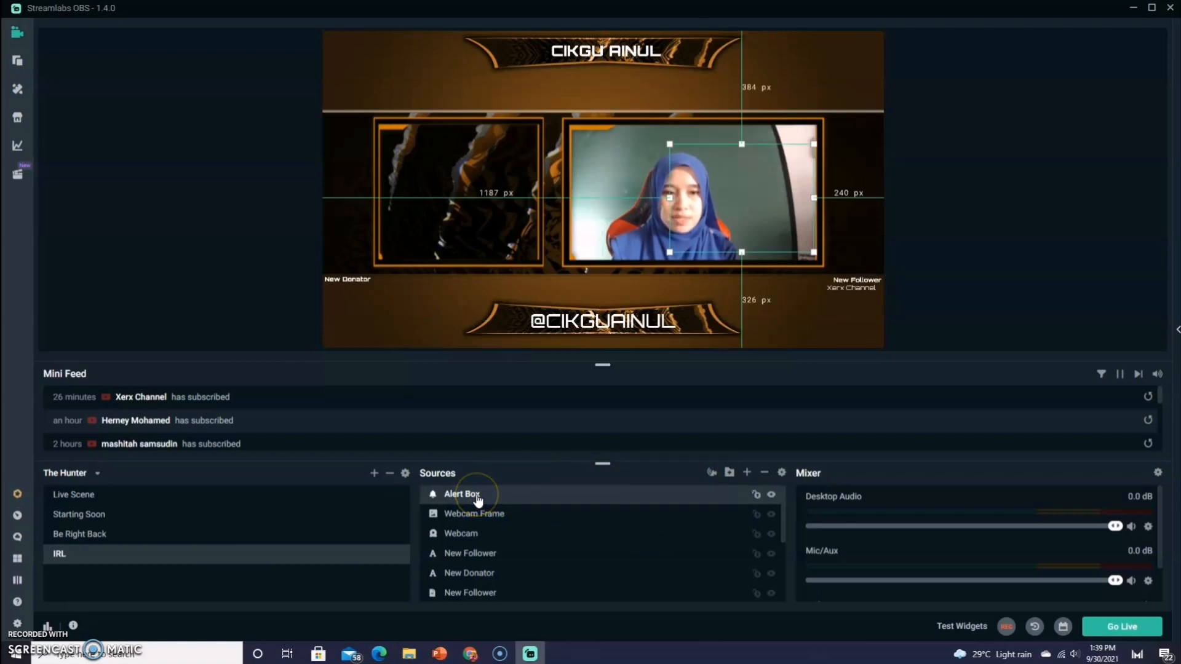
Step: In the Live Scene, replace the large USERNAME text in the header with the streamer's display name in capitals
left_click(77, 495)
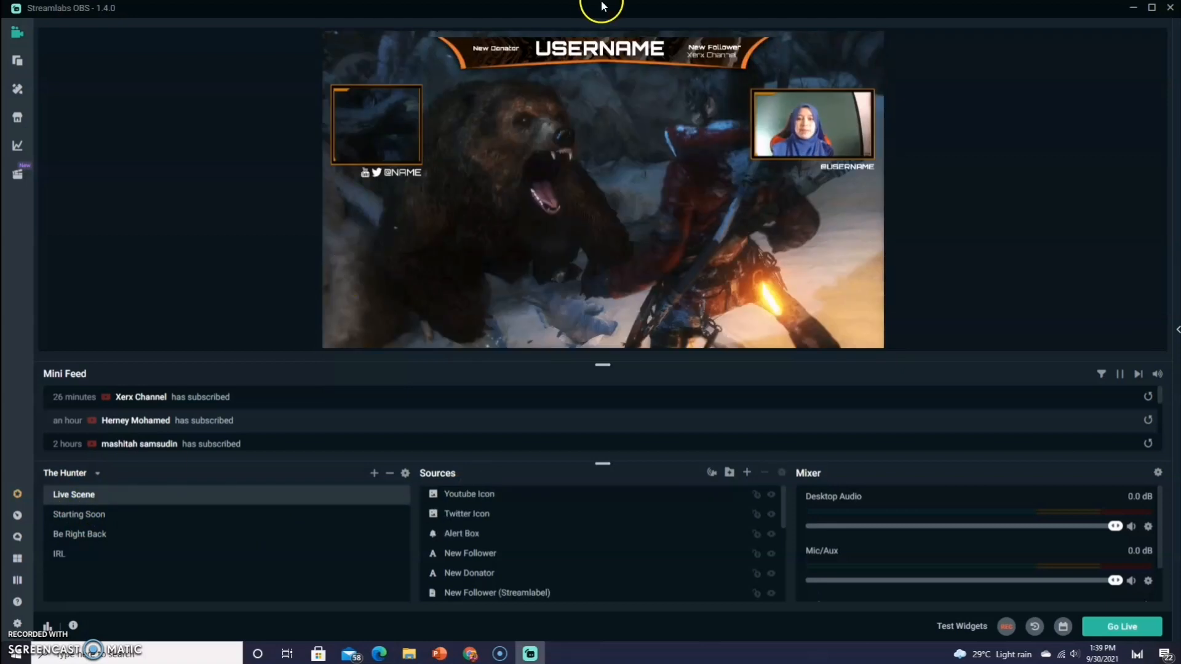
left_click(620, 44)
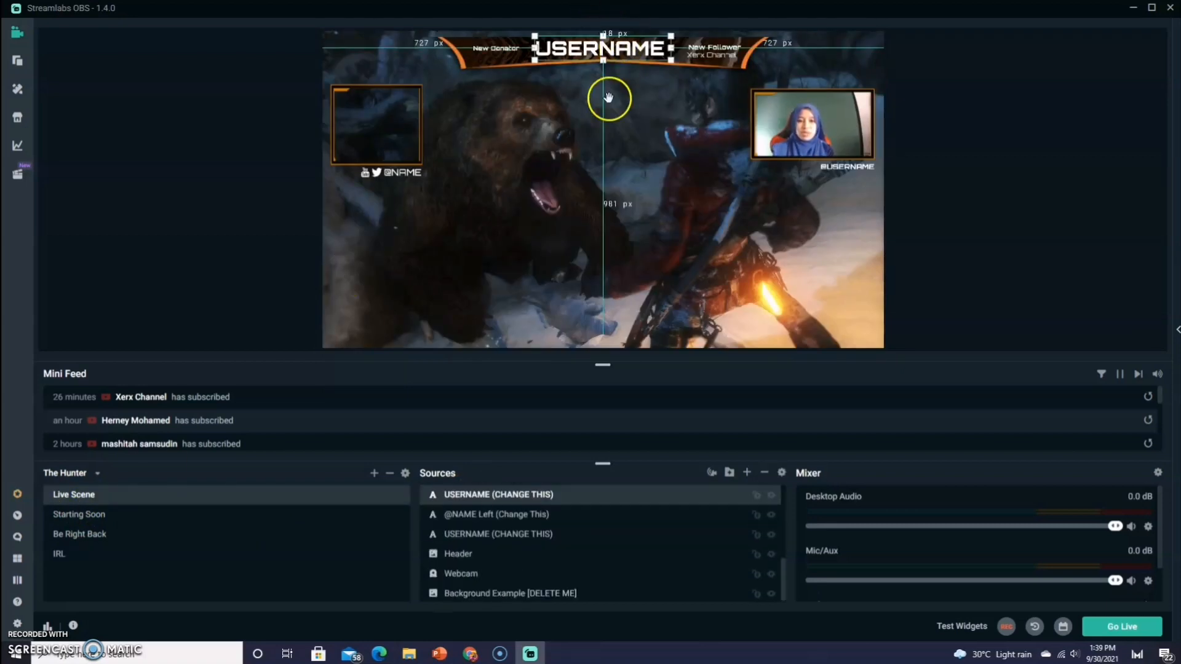
double_click(477, 492)
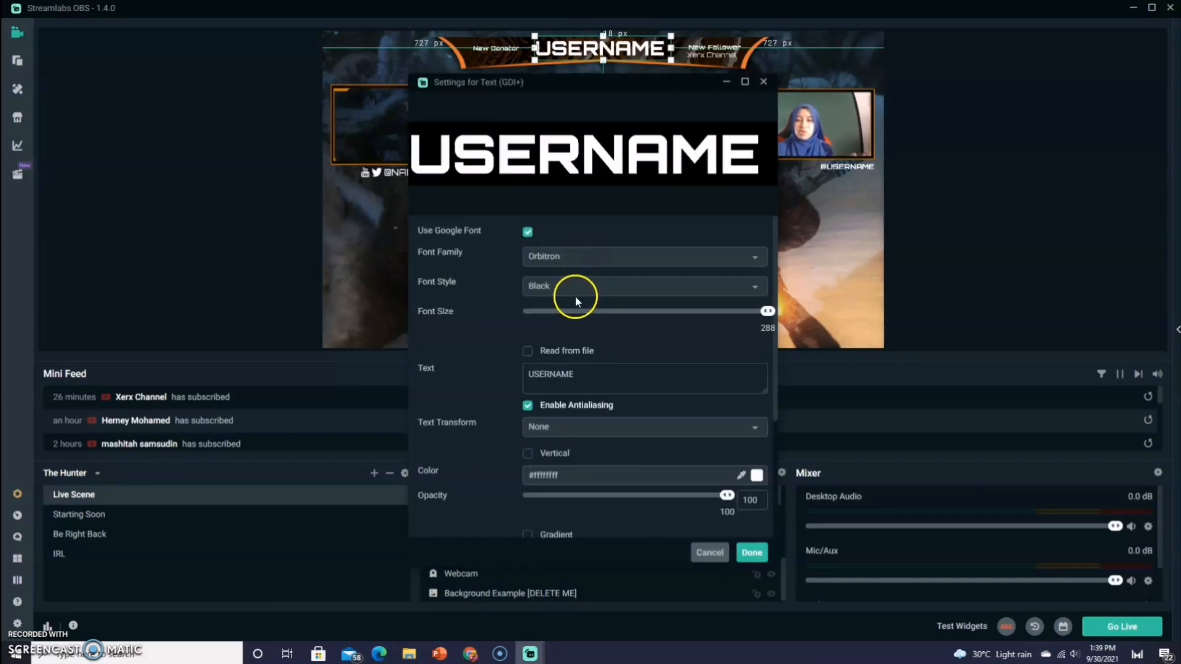
left_click_drag(585, 372, 557, 376)
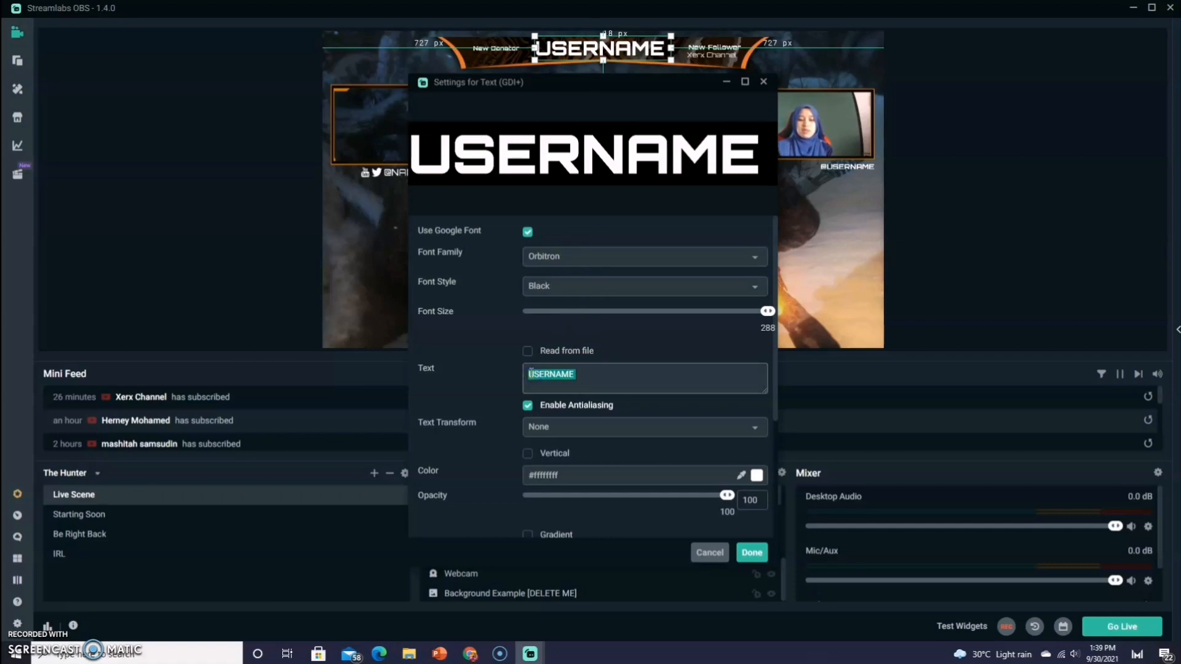
type("CIK")
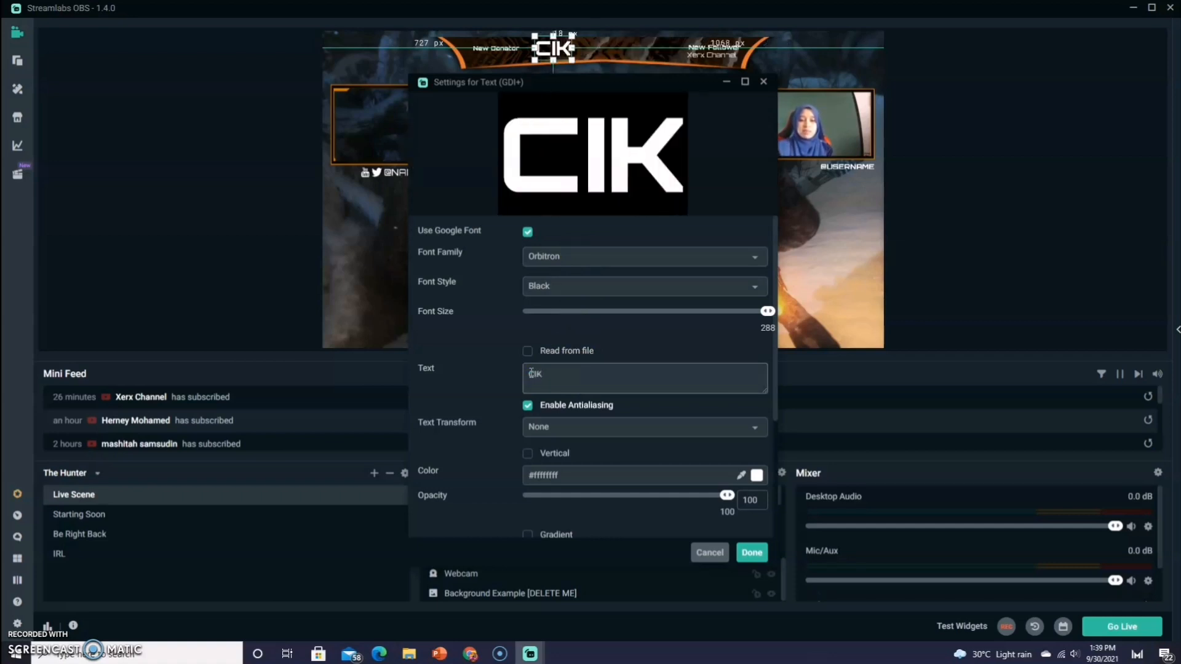
type("GUA")
key("BackSpace")
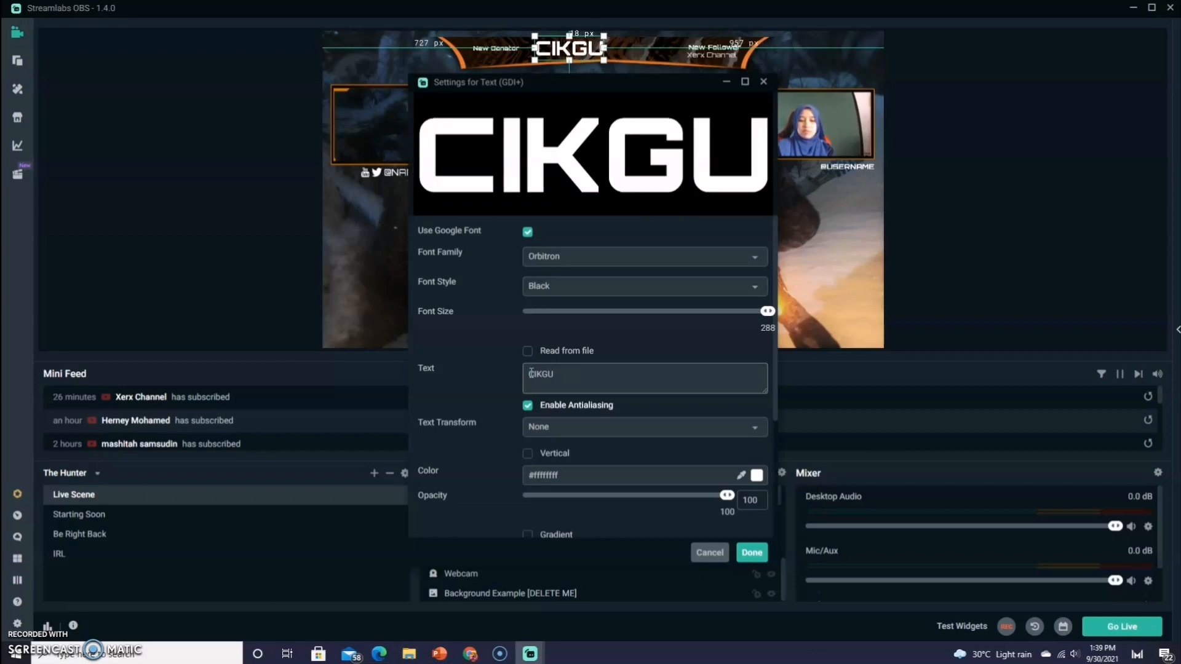
type("AINUL")
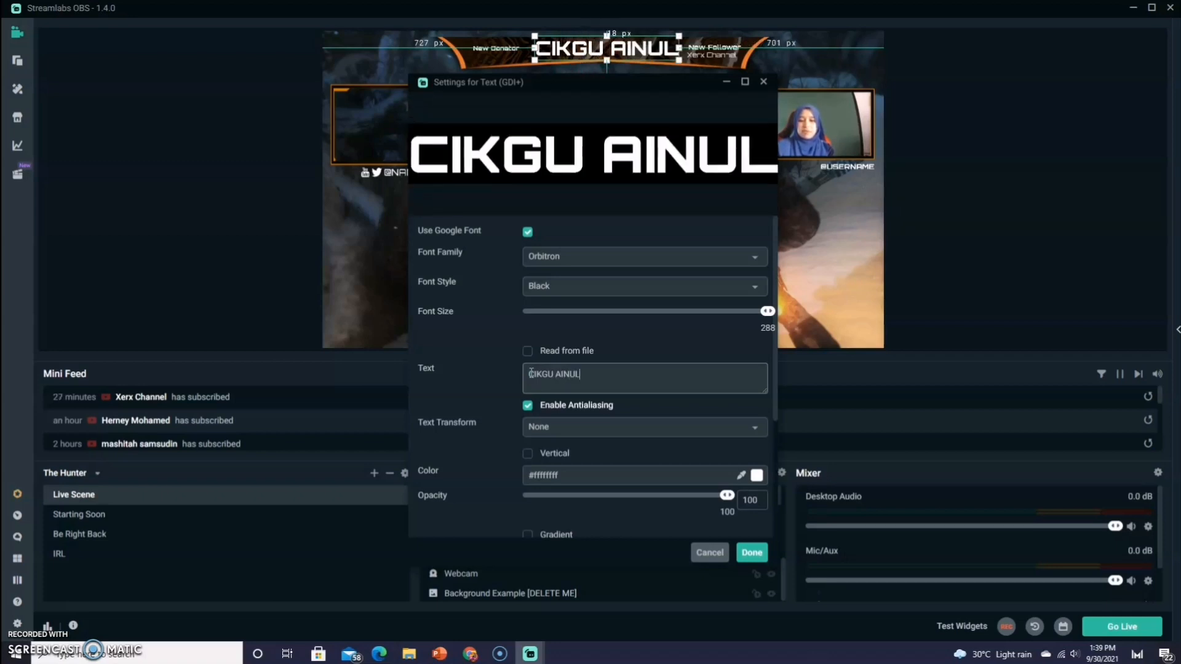
left_click(571, 379)
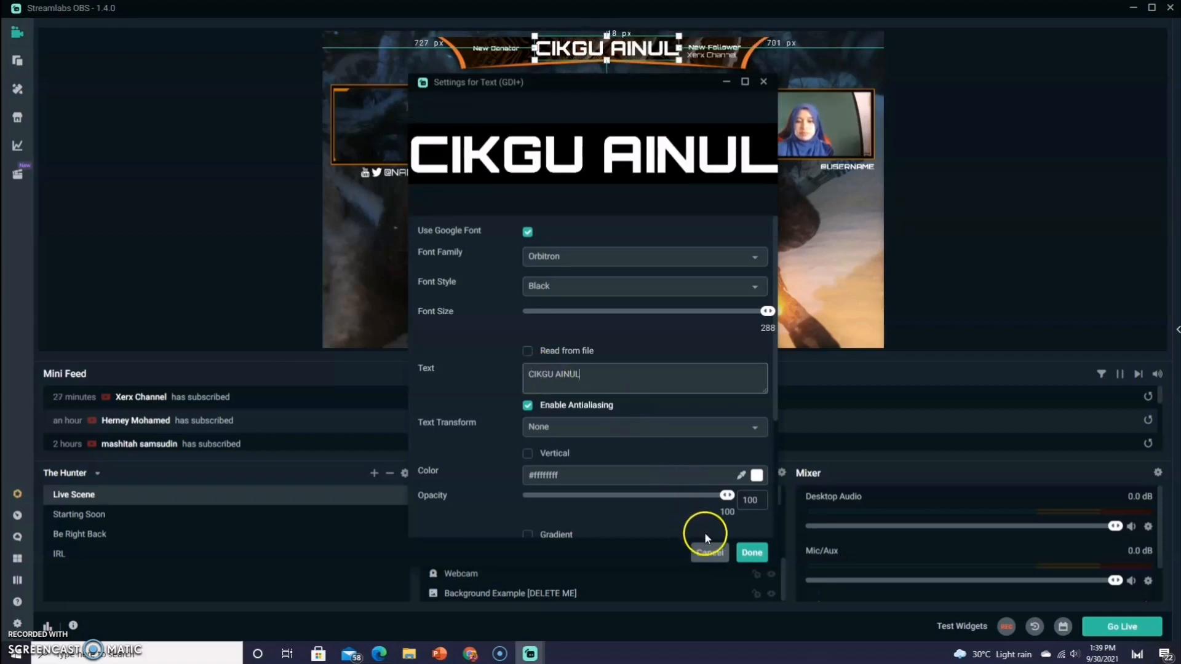
left_click(751, 552)
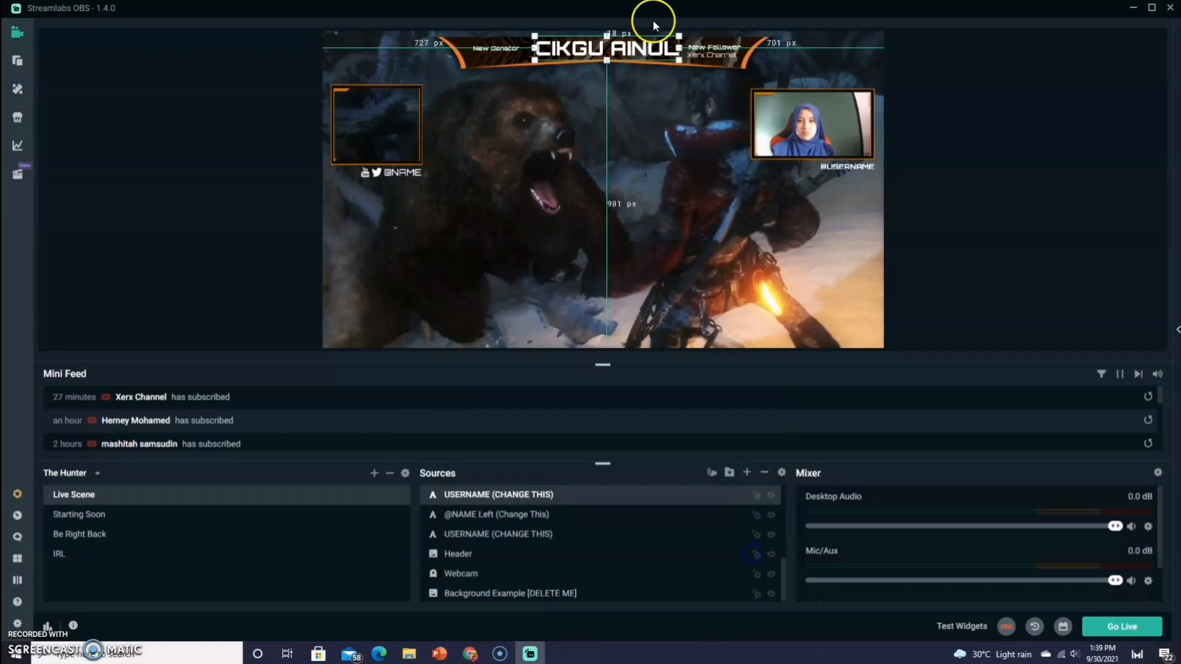
Step: Remove the New Follower text source from the Live Scene
left_click(718, 50)
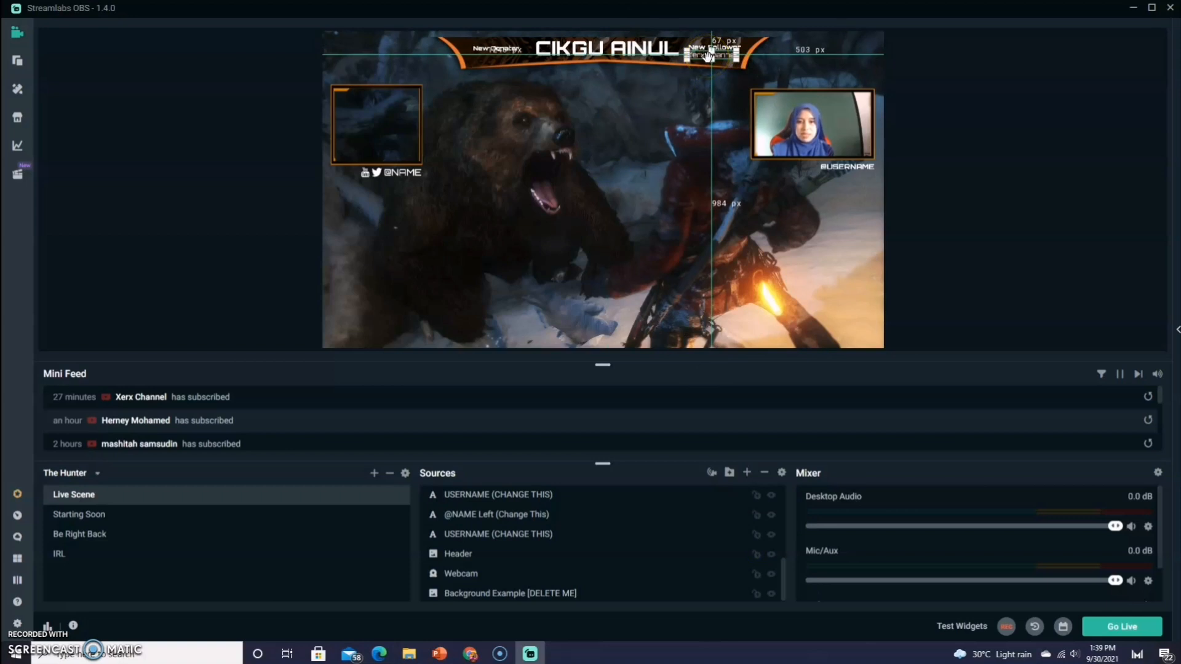
left_click(708, 56)
left_click(708, 52)
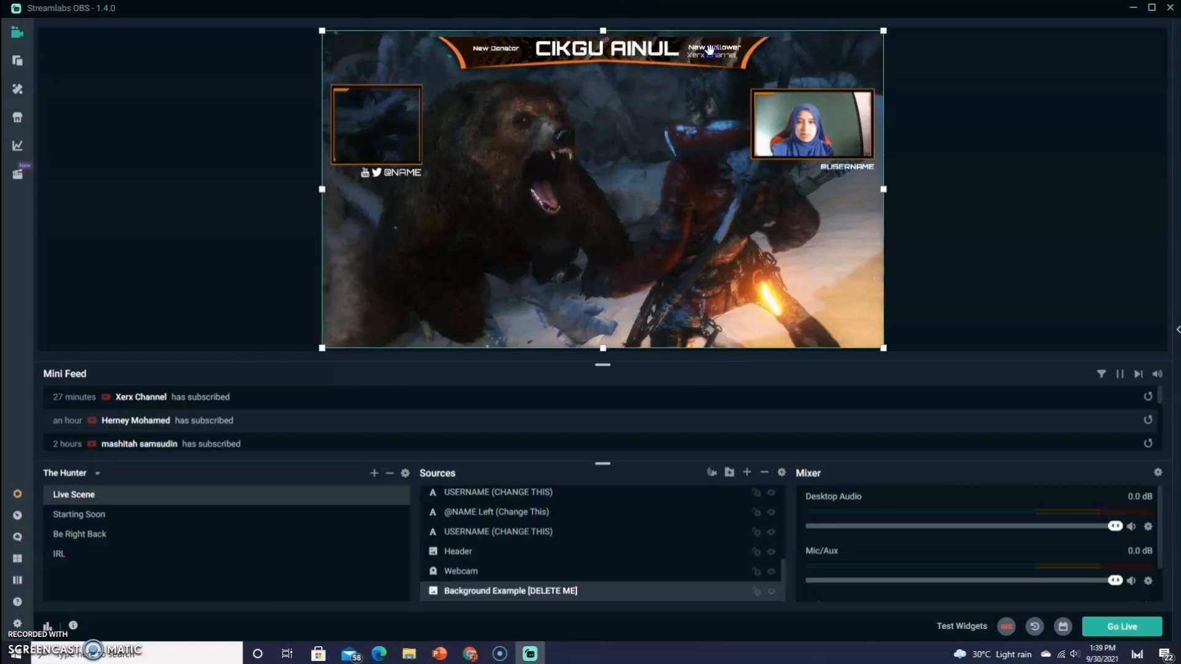
left_click(712, 50)
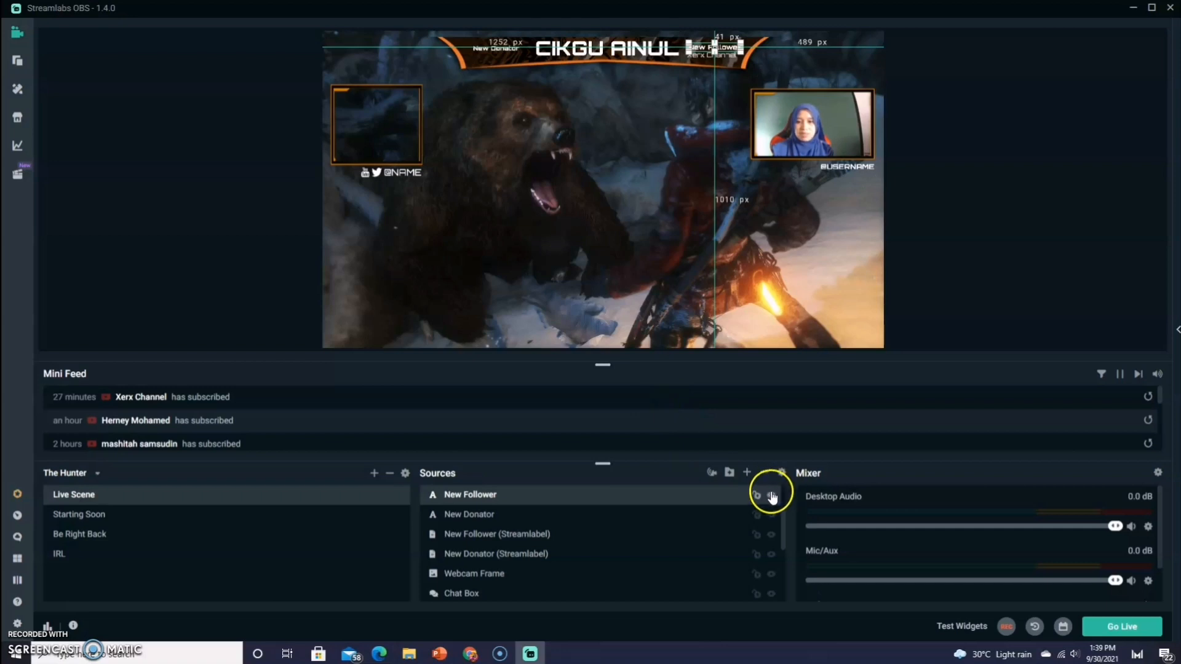
right_click(731, 499)
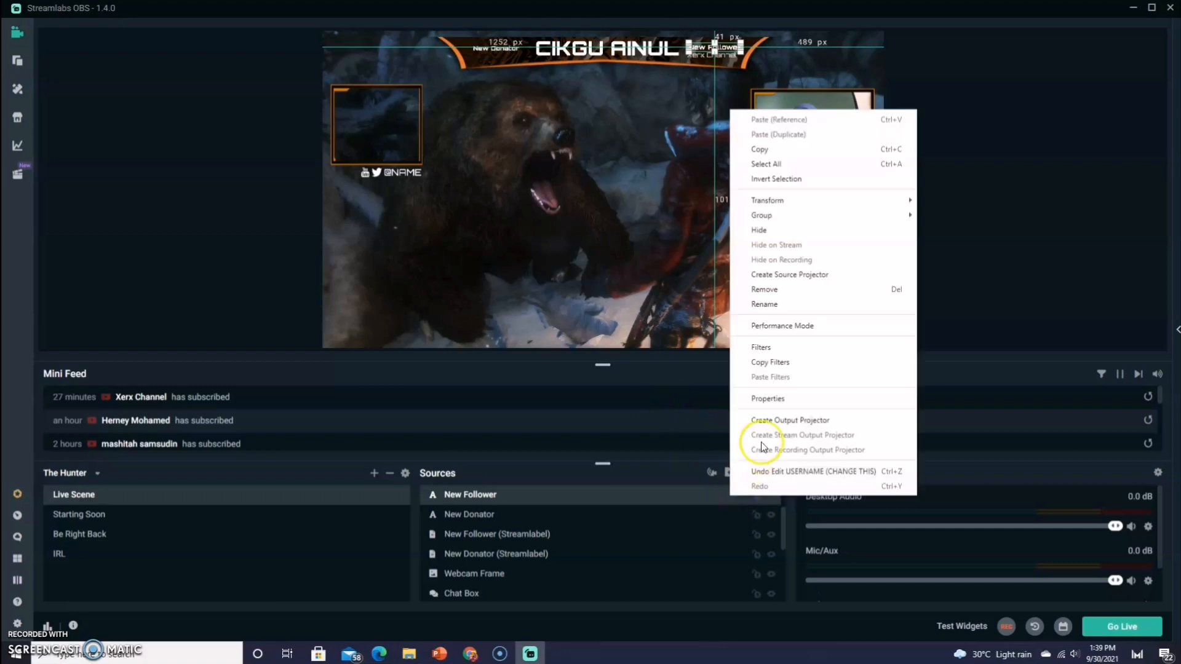
left_click(782, 293)
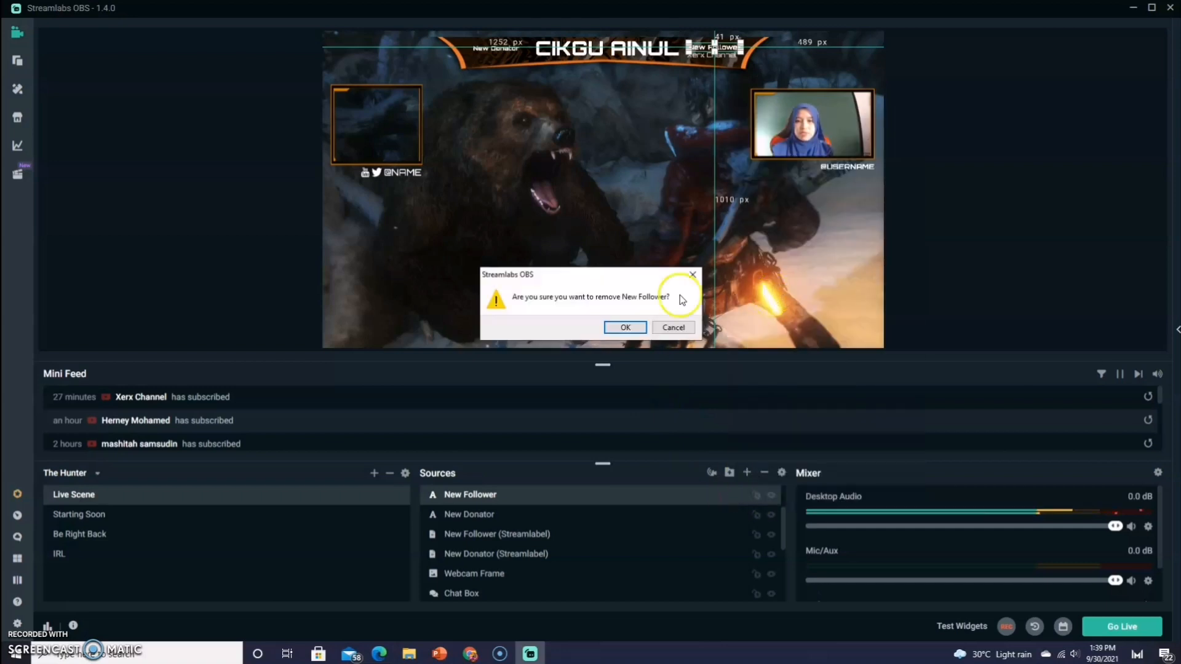
left_click(634, 328)
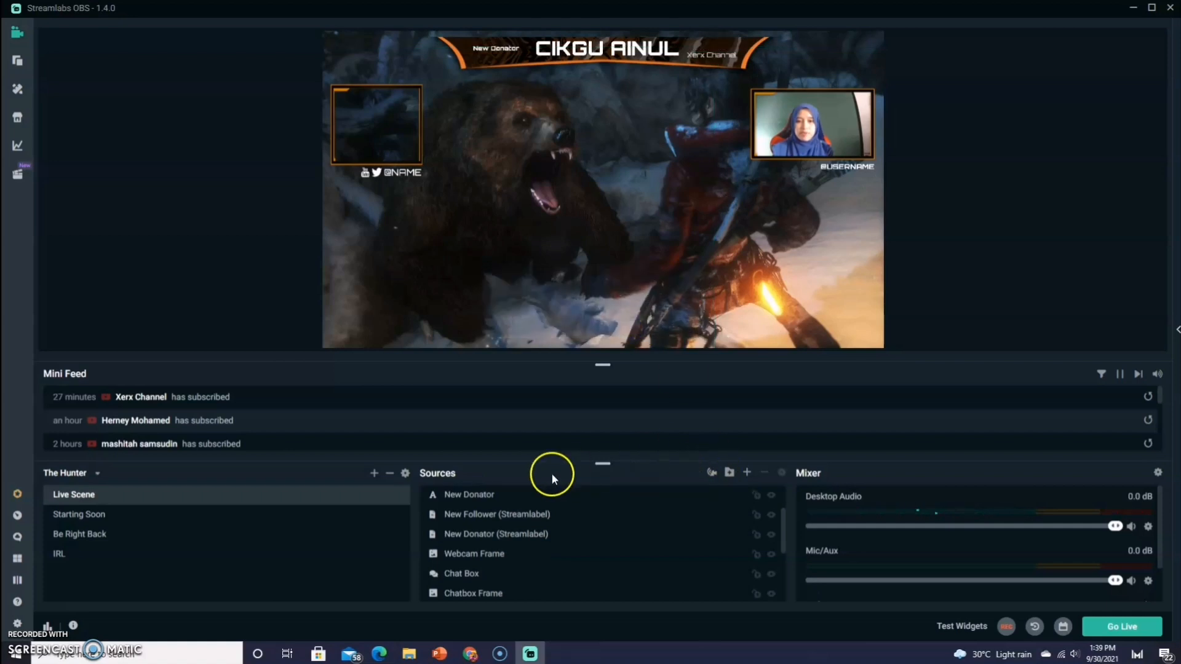
Step: Remove the New Donator text source from the Live Scene
left_click(485, 496)
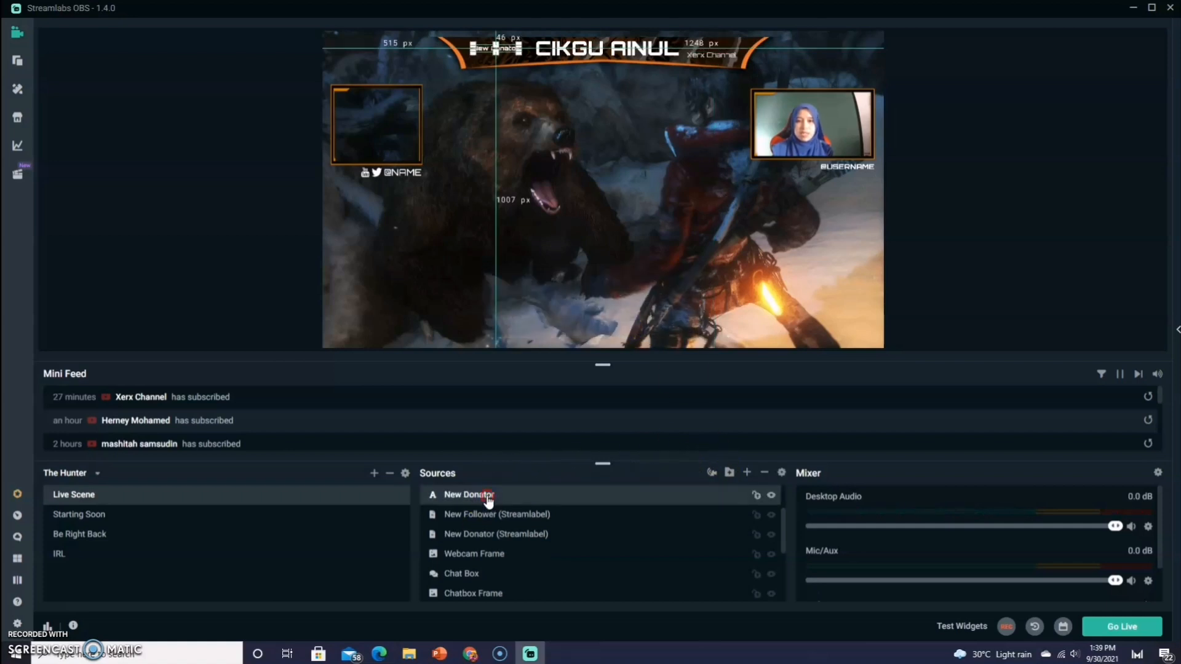
right_click(487, 497)
left_click(548, 291)
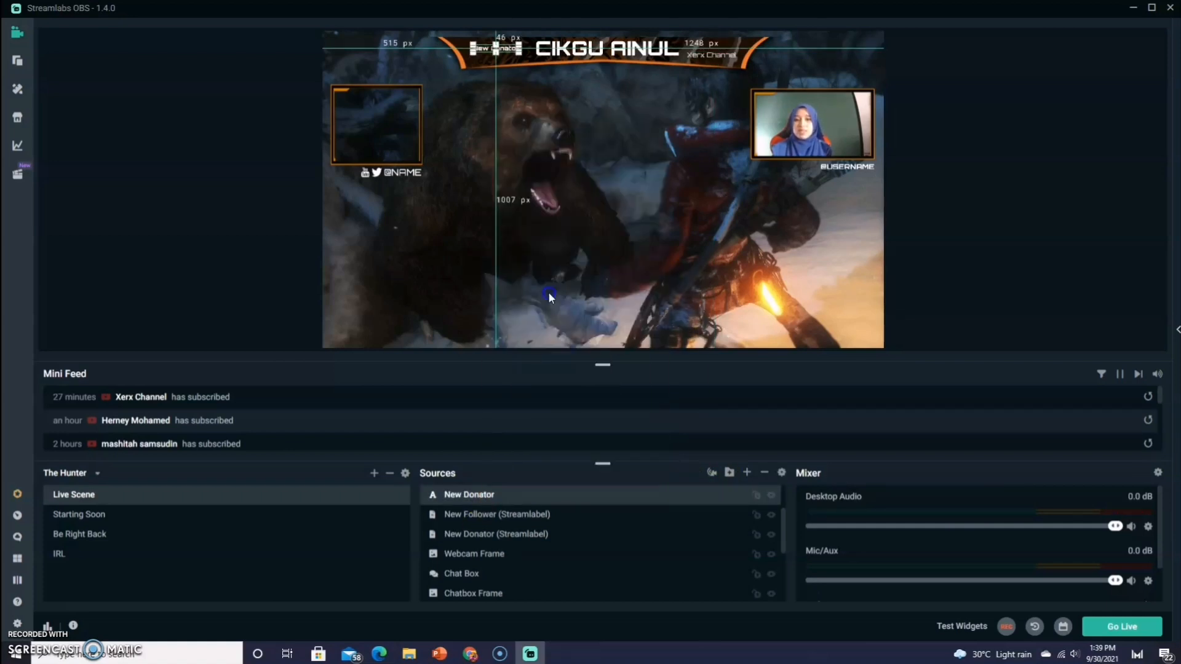
left_click(622, 328)
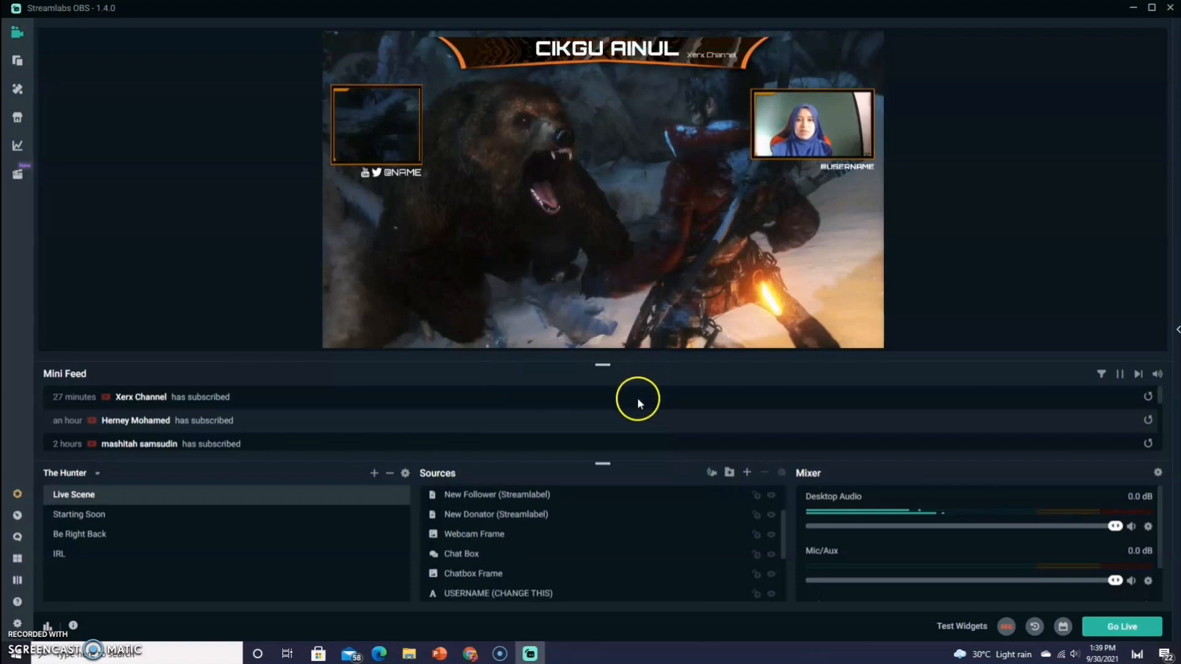
Step: Remove the New Follower (Streamlabel) source beside the header name in the Live Scene
left_click(727, 57)
left_click(710, 56)
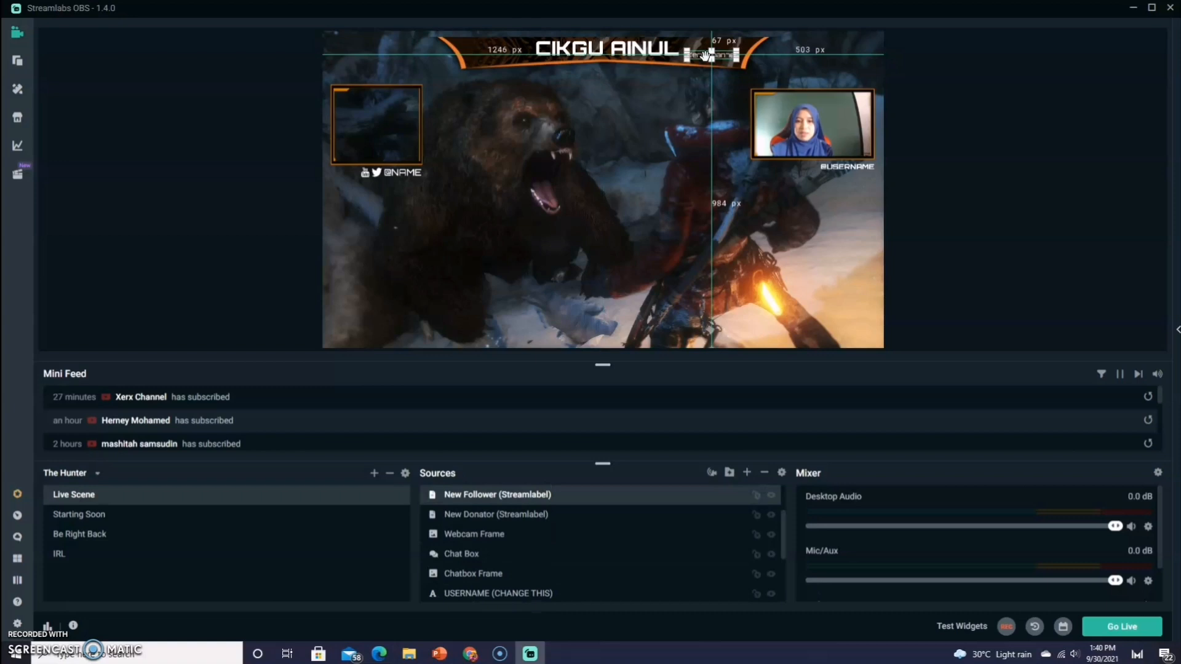
right_click(552, 495)
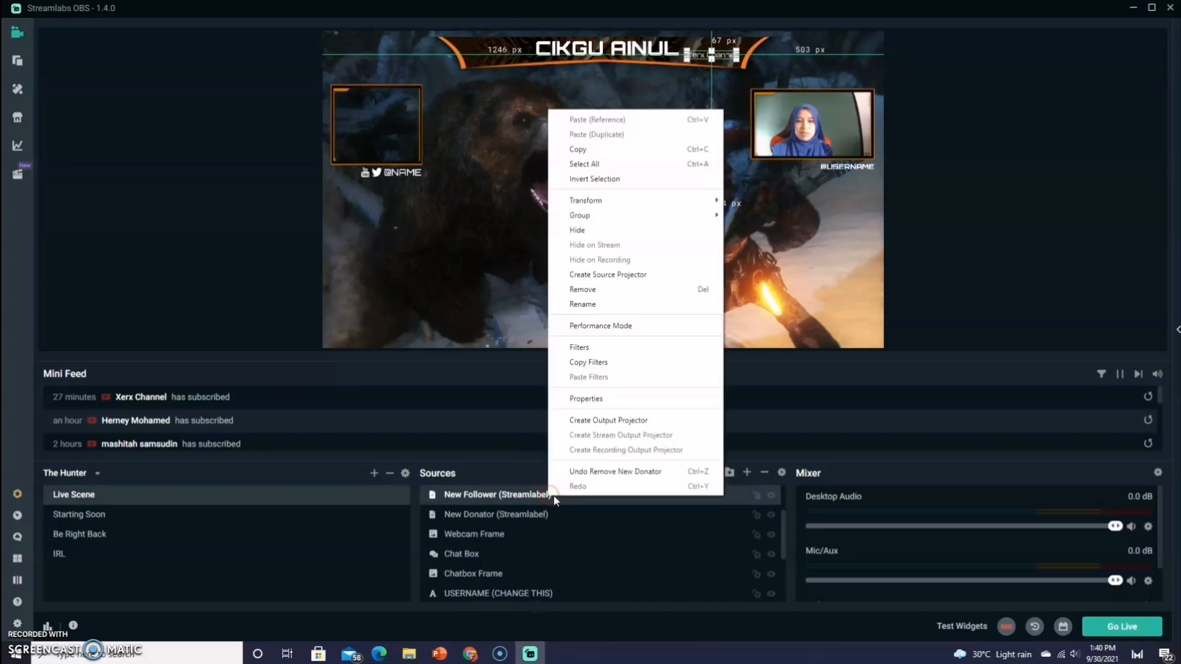
left_click(596, 291)
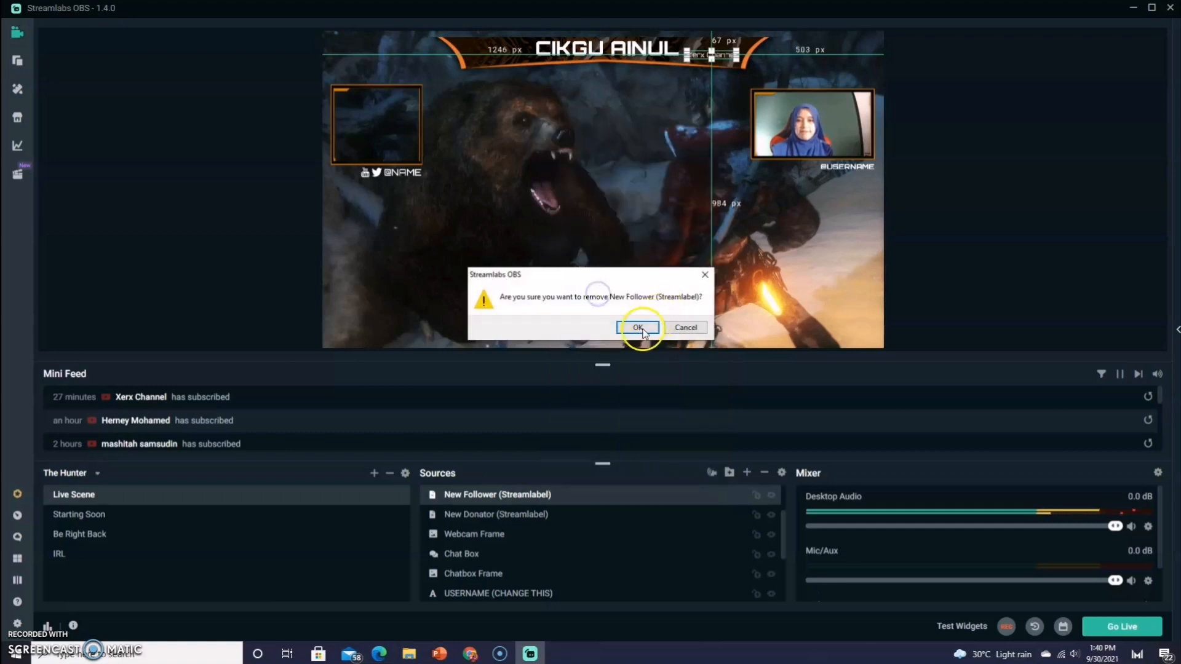
left_click(637, 326)
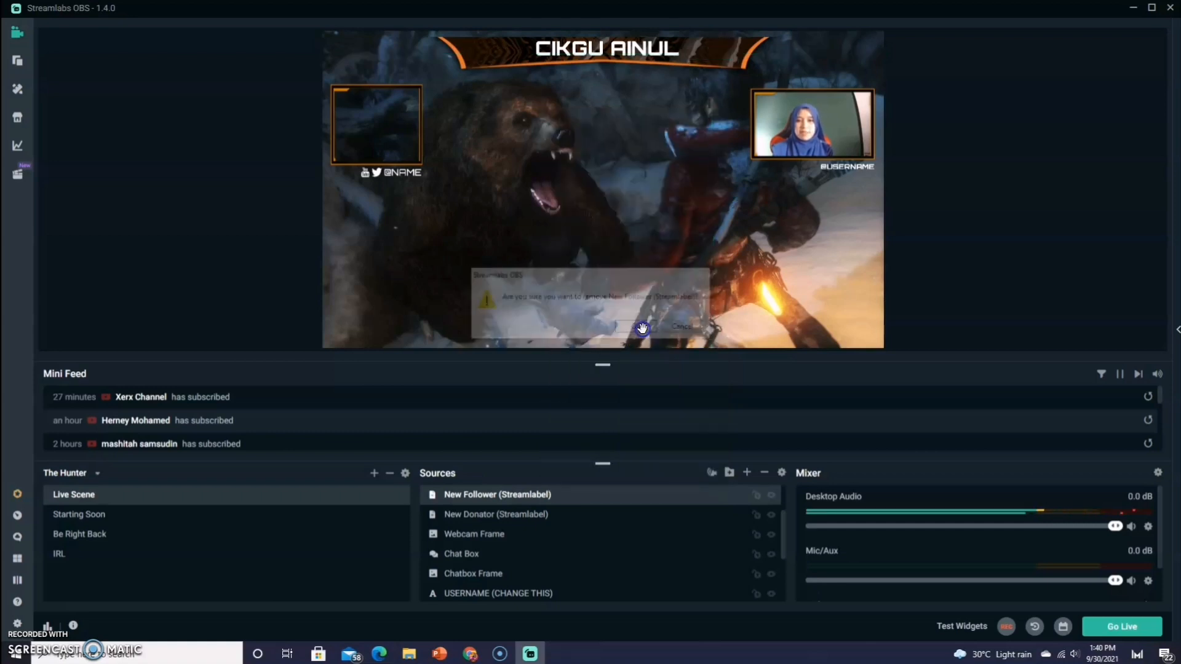
left_click(403, 174)
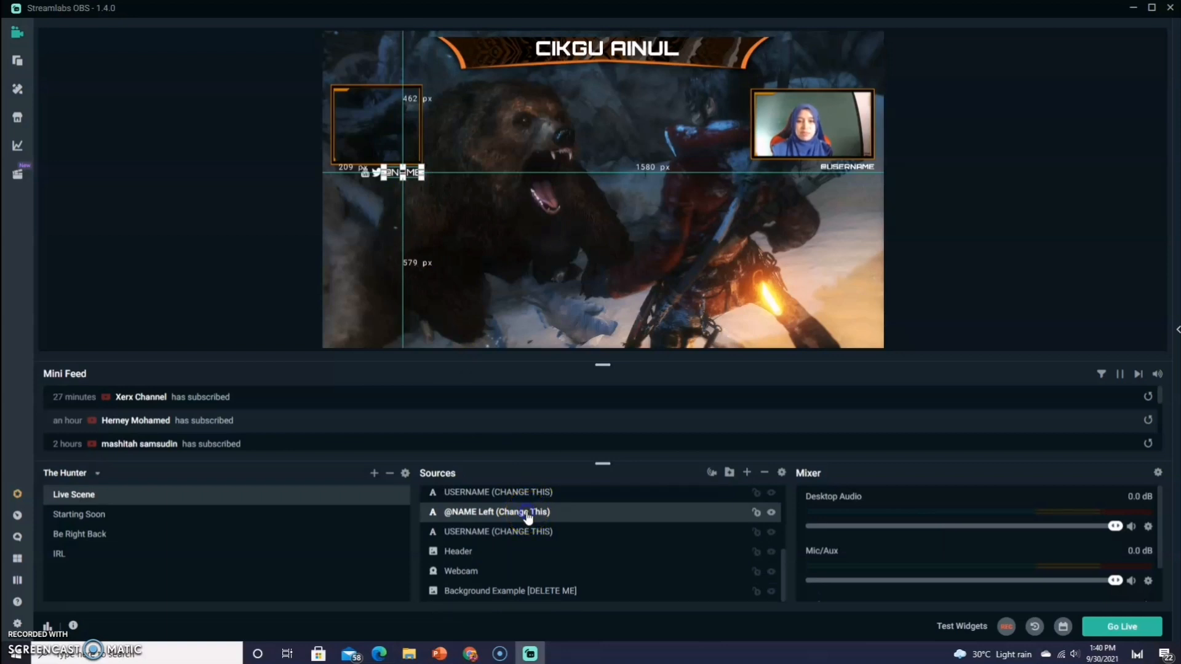
double_click(527, 514)
left_click(578, 373)
left_click_drag(577, 372, 543, 373)
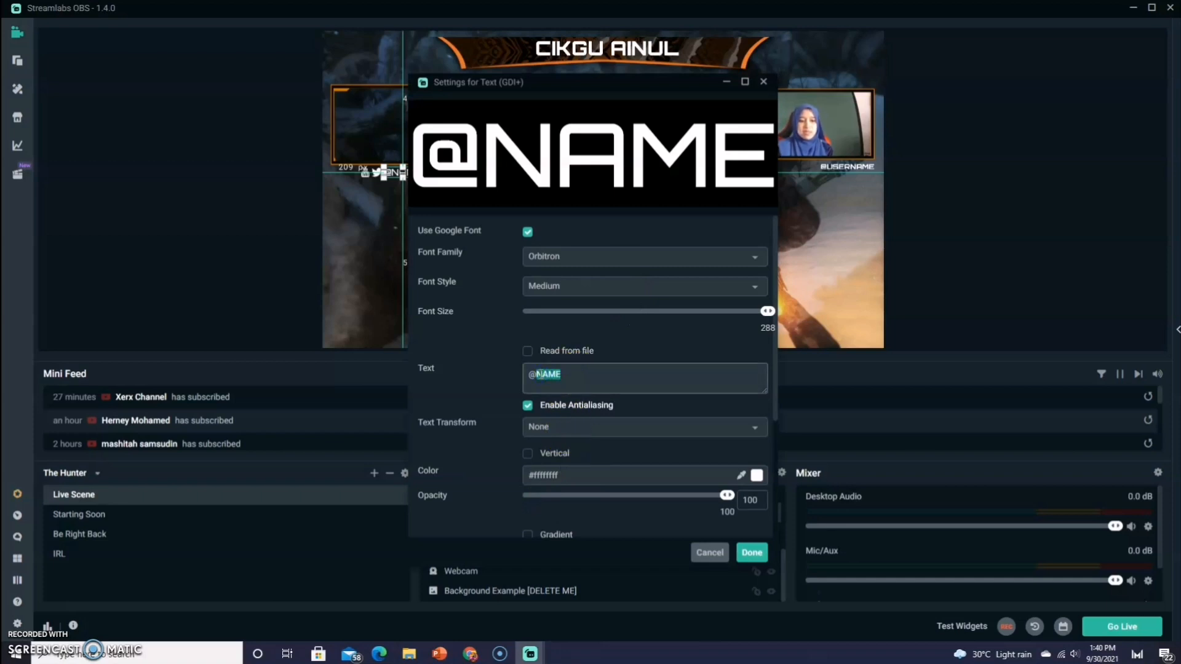
type("Ci")
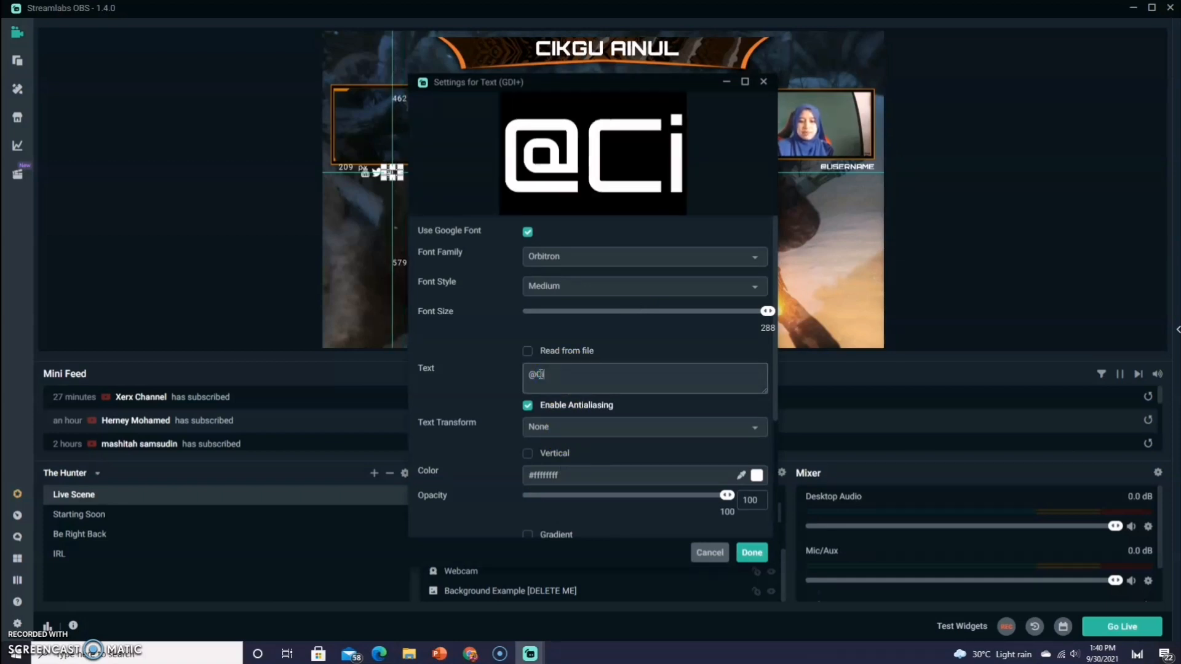
type("kguainul")
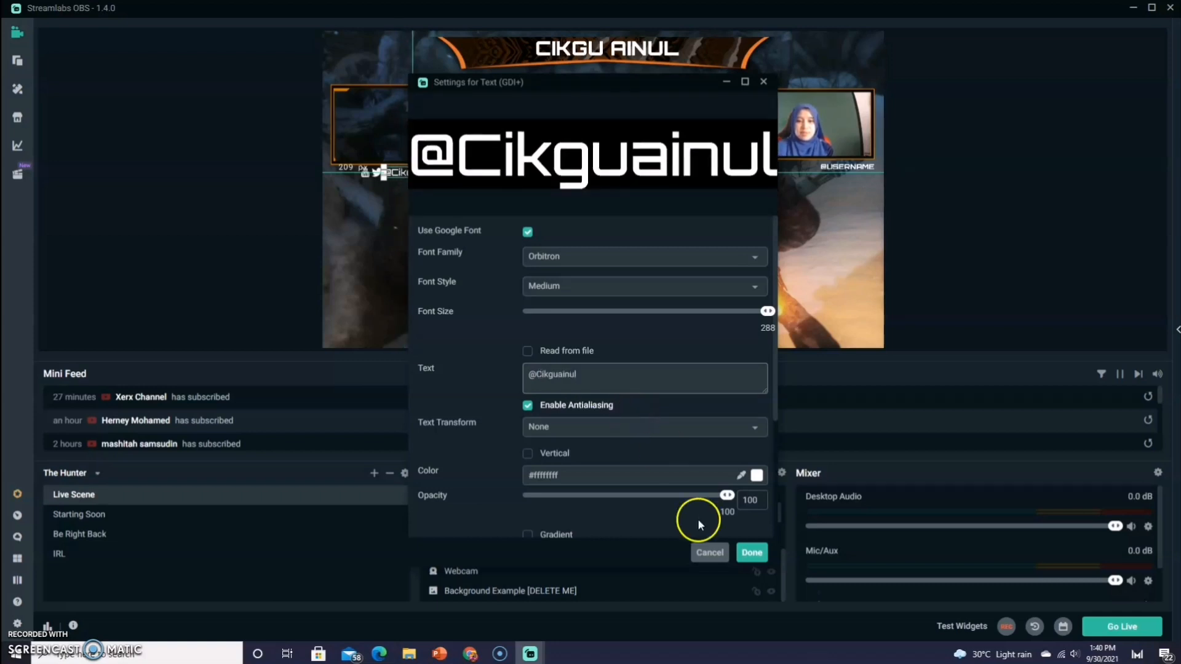
left_click(751, 553)
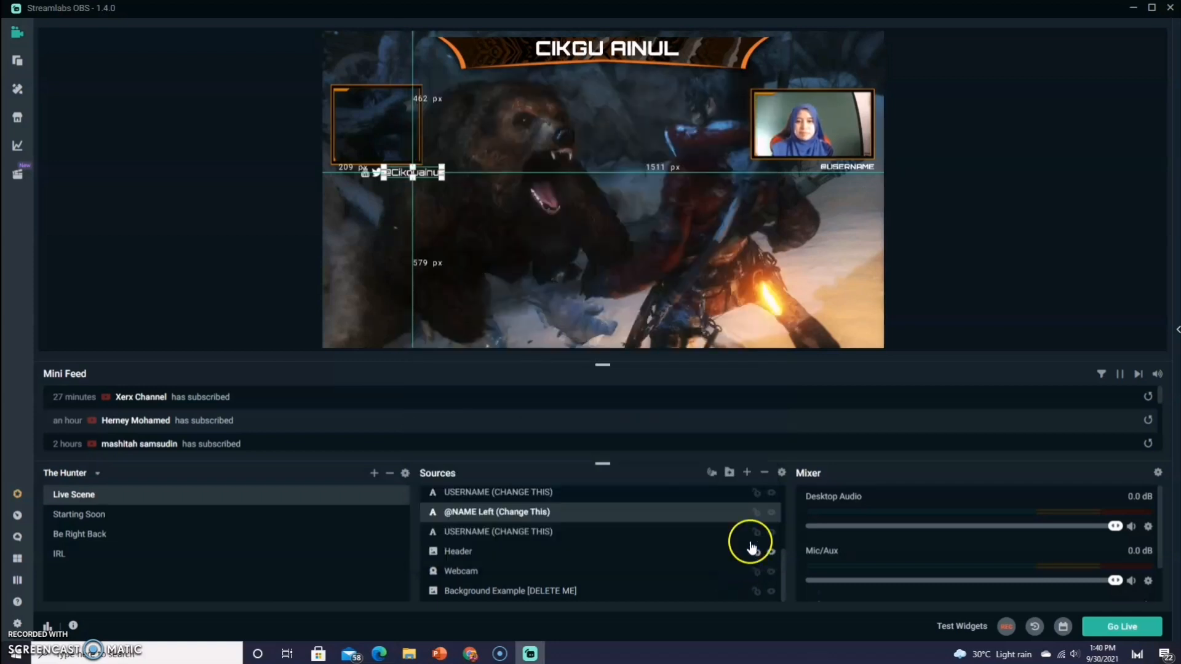
left_click(428, 175)
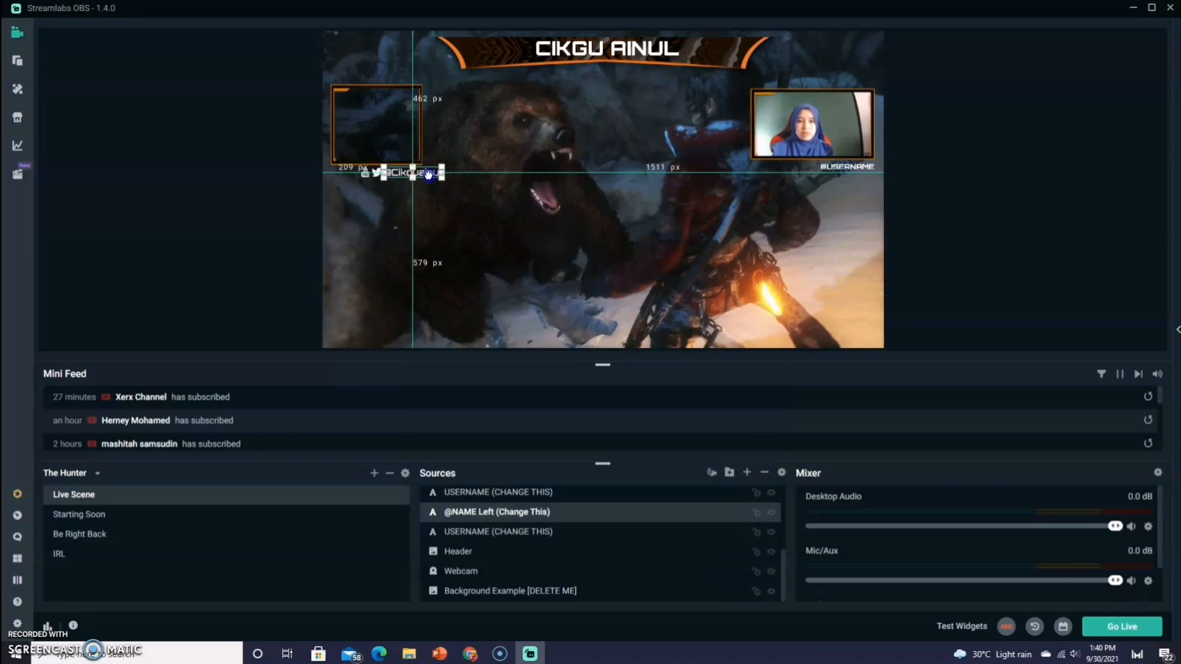
left_click(462, 212)
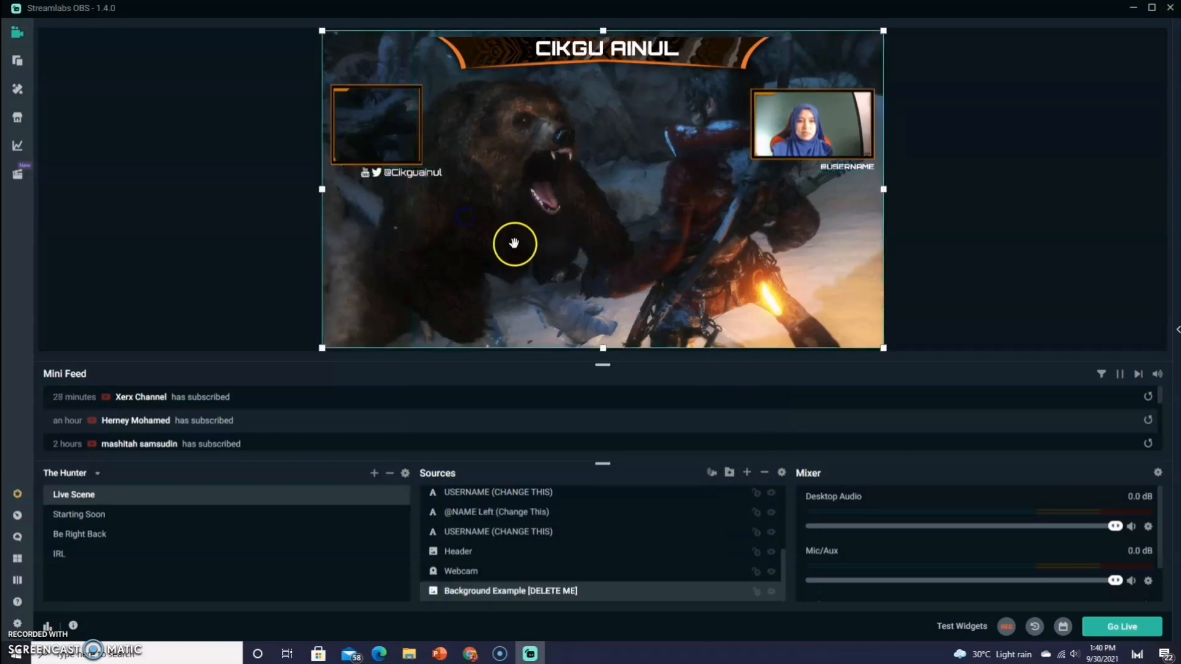
Step: Examine the Chat Box, its frame and the background example in the Live Scene
left_click(366, 129)
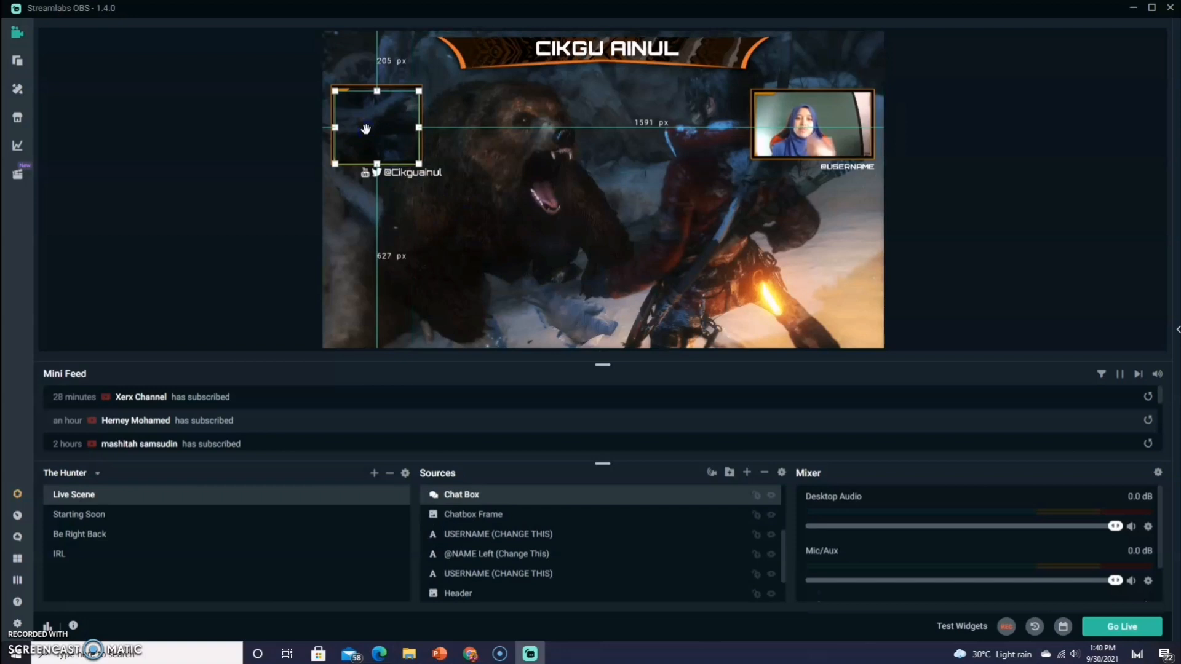
left_click(587, 215)
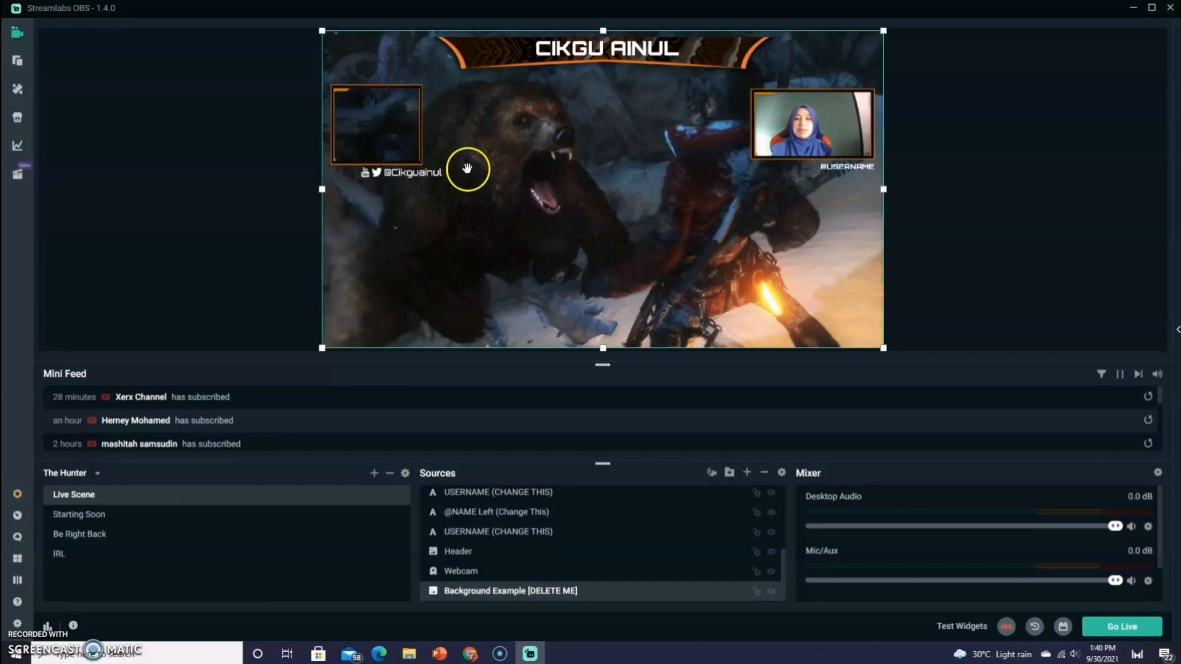
left_click(399, 136)
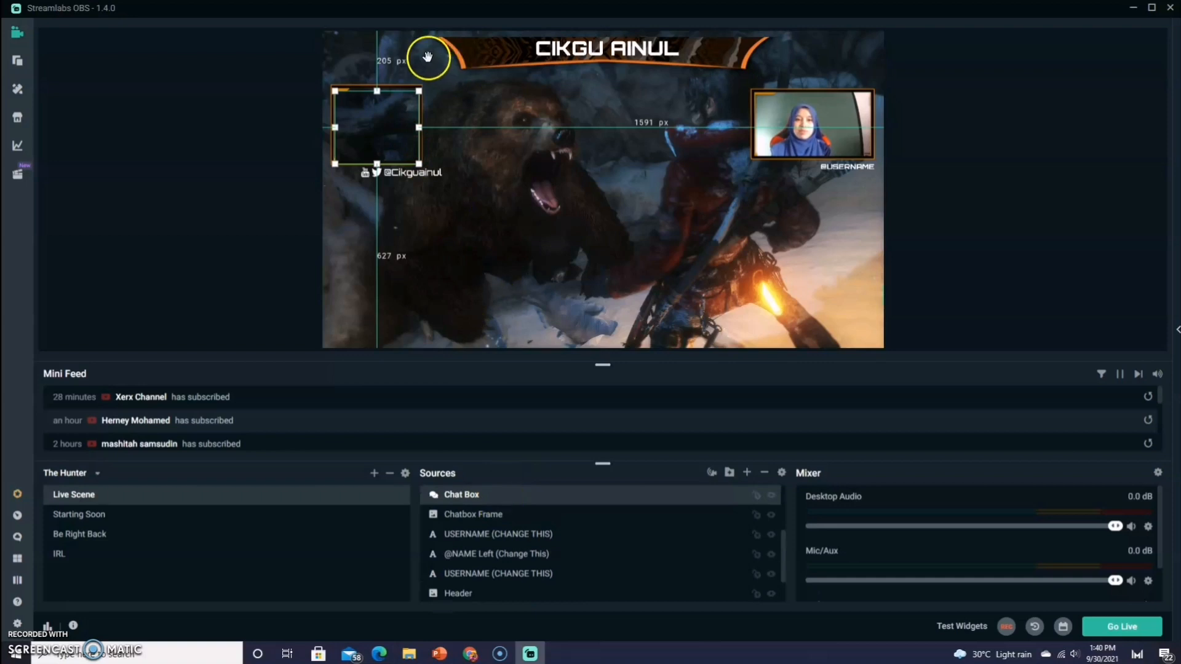
left_click(409, 91)
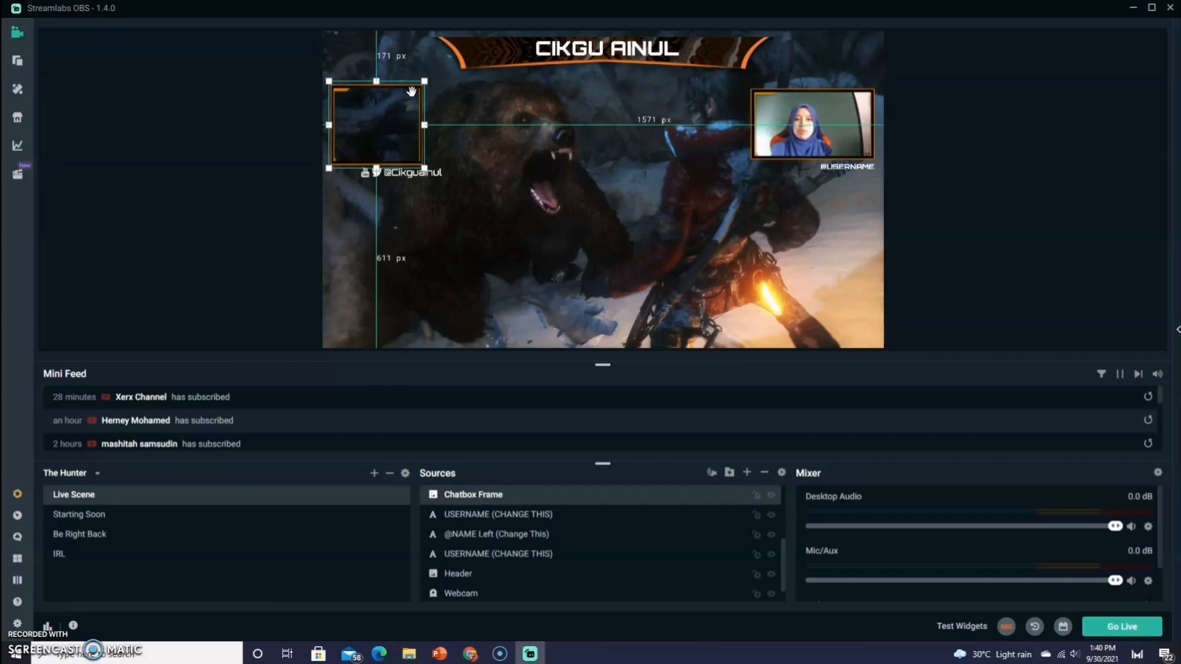
left_click(596, 227)
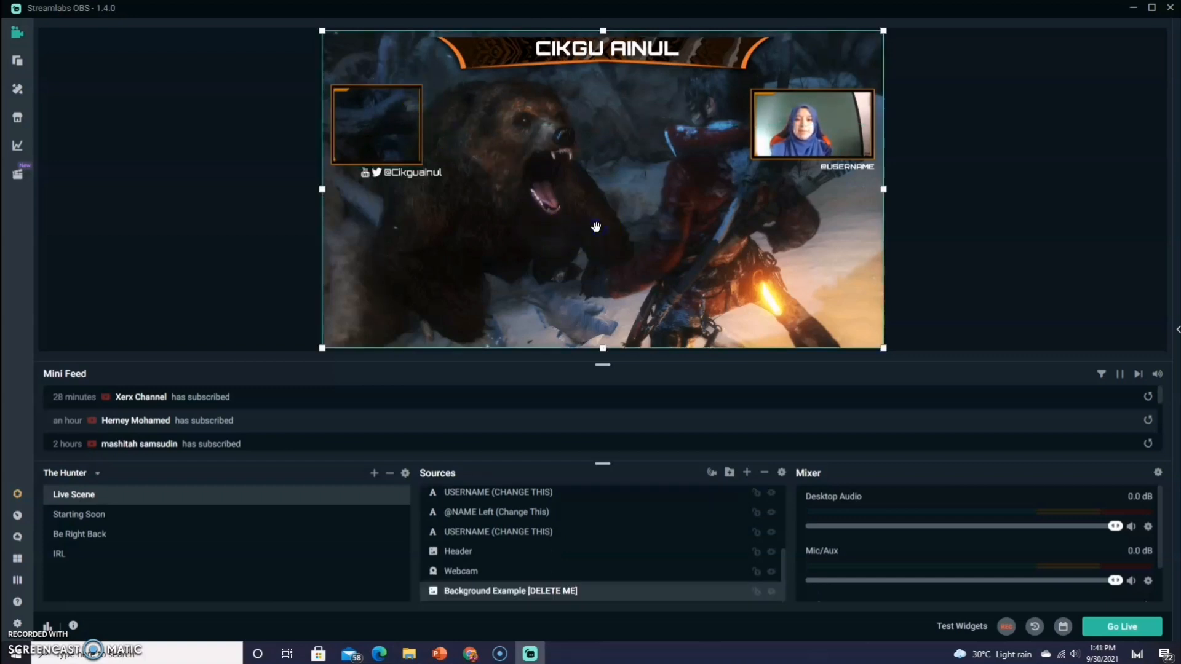
left_click(599, 225)
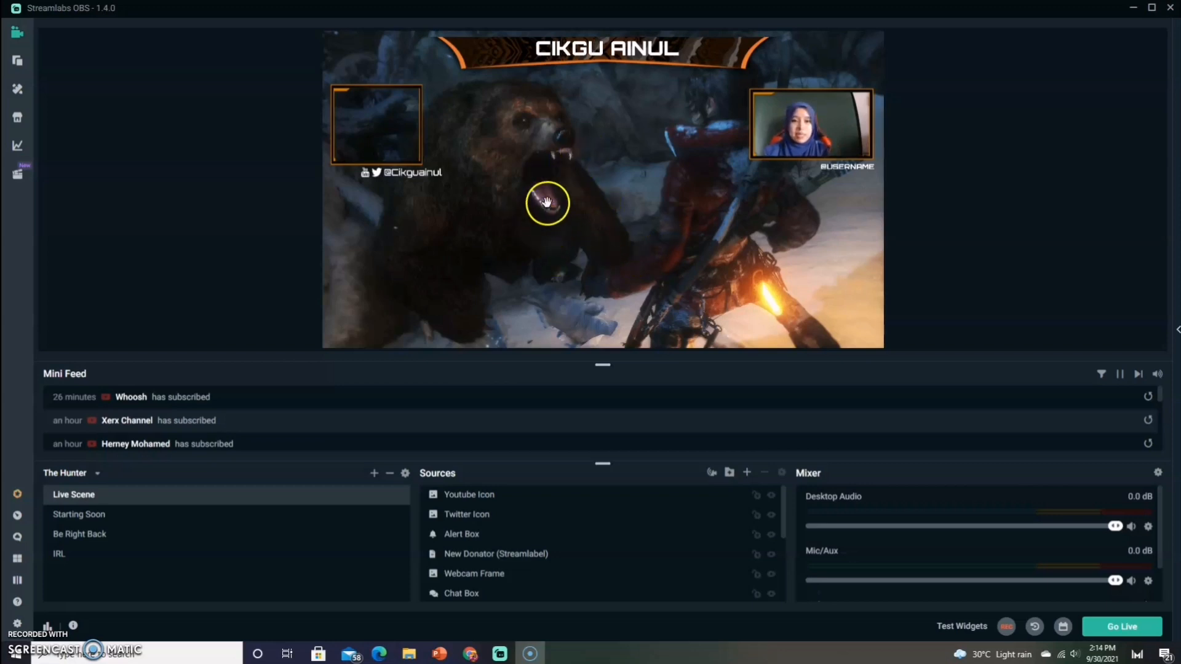
Step: Remove the Background Example [DELETE ME] image source from the Live Scene
left_click(608, 221)
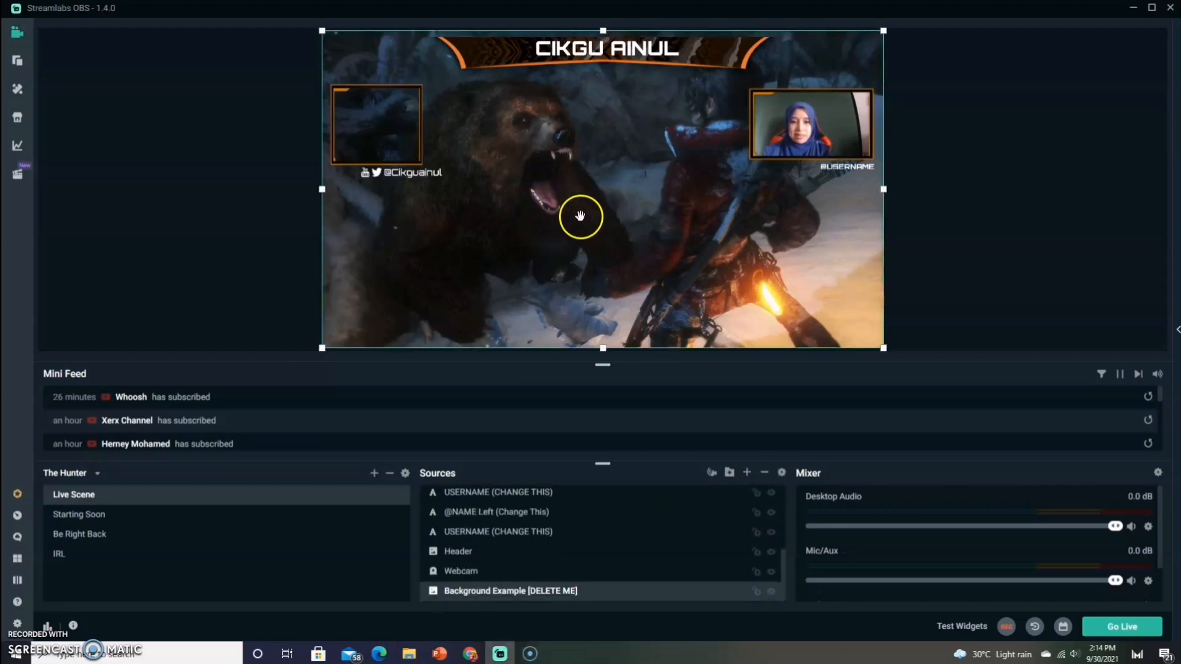
left_click(566, 595)
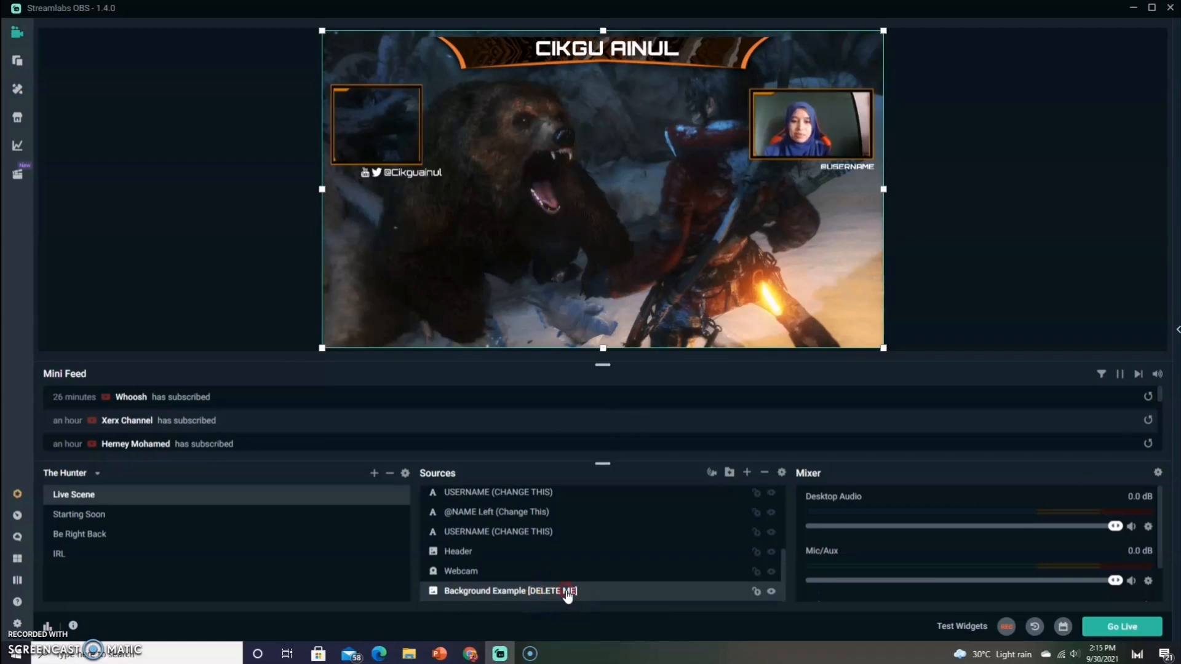
right_click(565, 594)
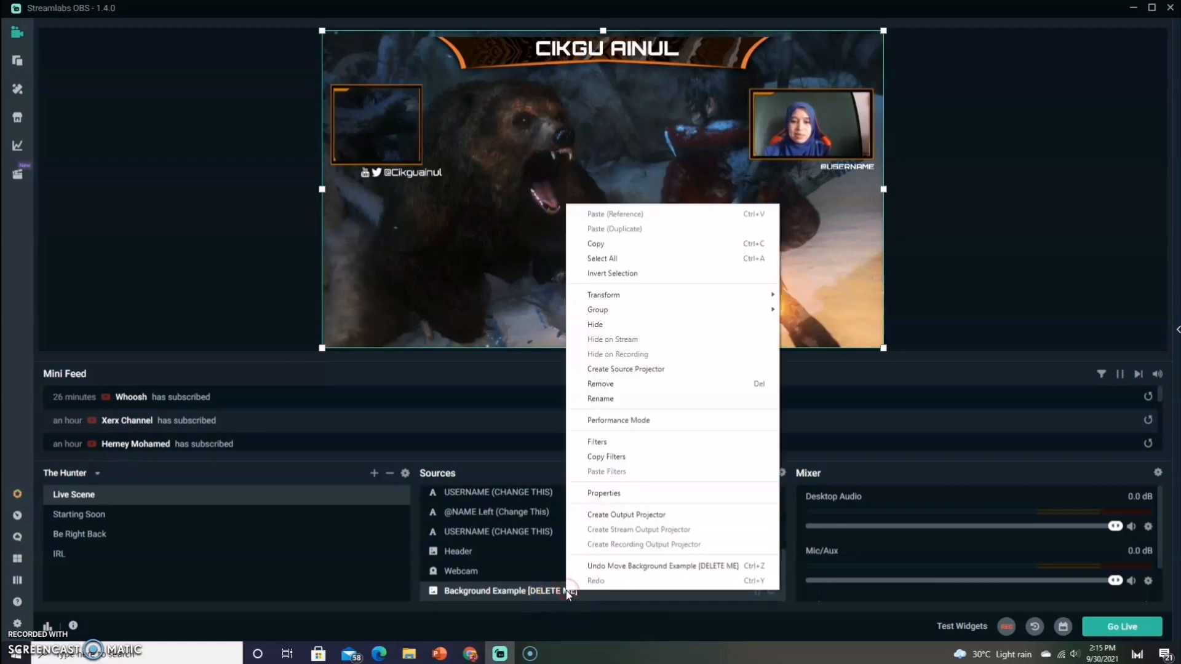
left_click(611, 384)
left_click(642, 340)
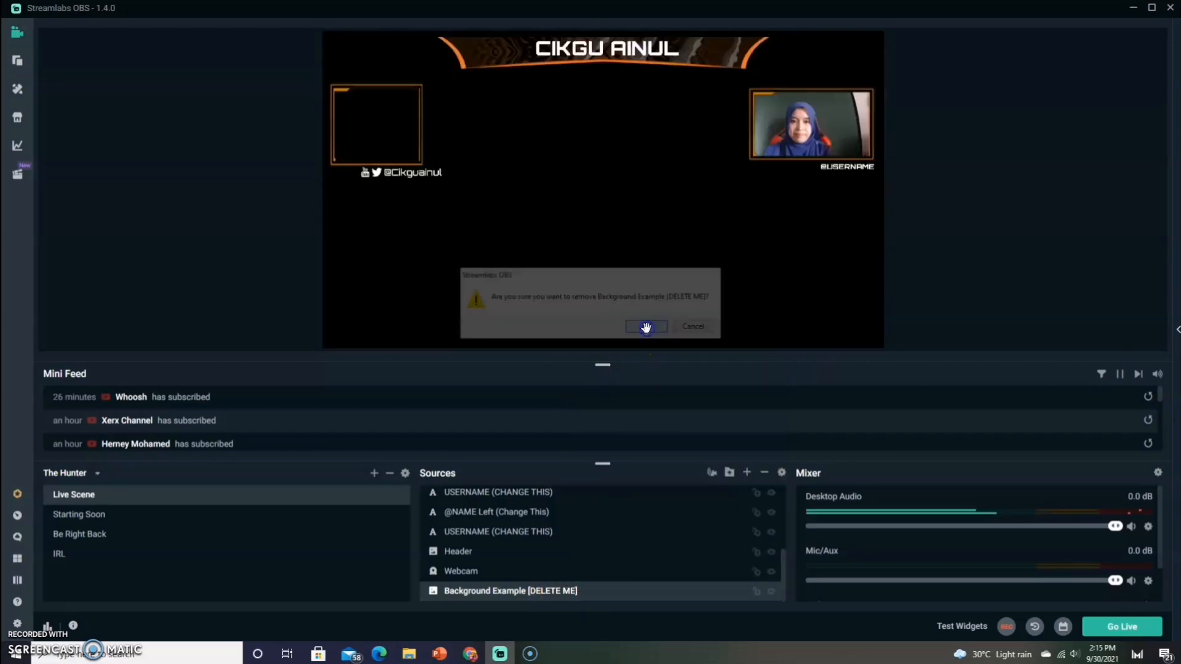
left_click(486, 493)
left_click(585, 288)
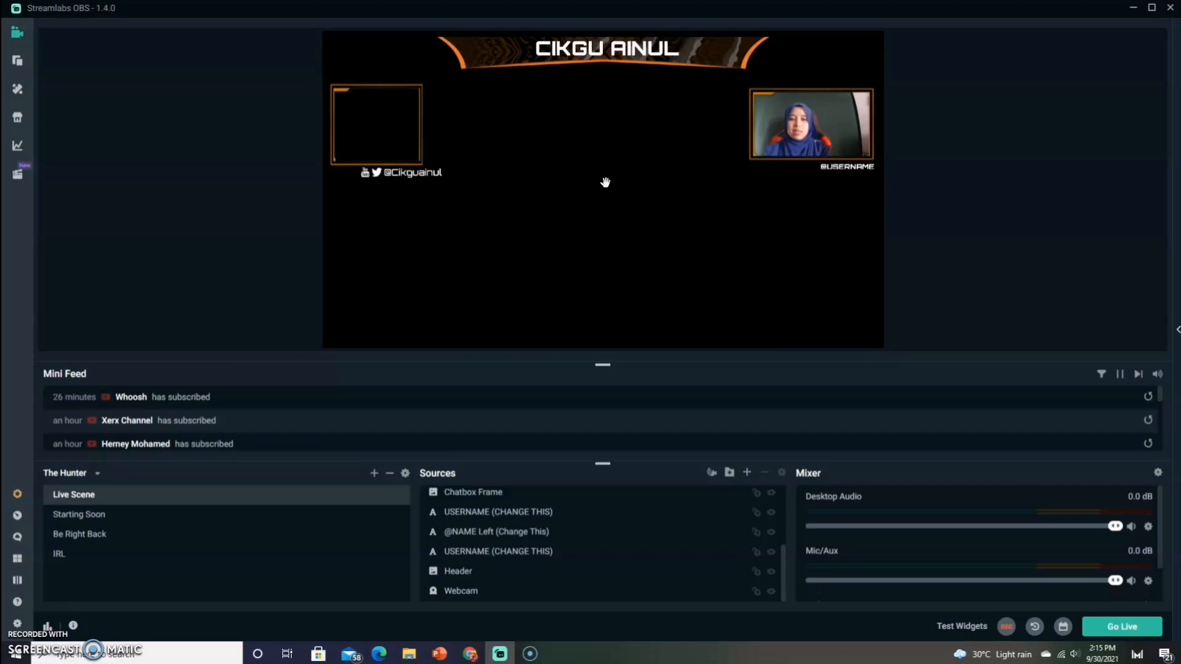
Step: Start adding a source to the Live Scene and review the Display Capture, Game Capture and Window Capture descriptions
left_click(747, 473)
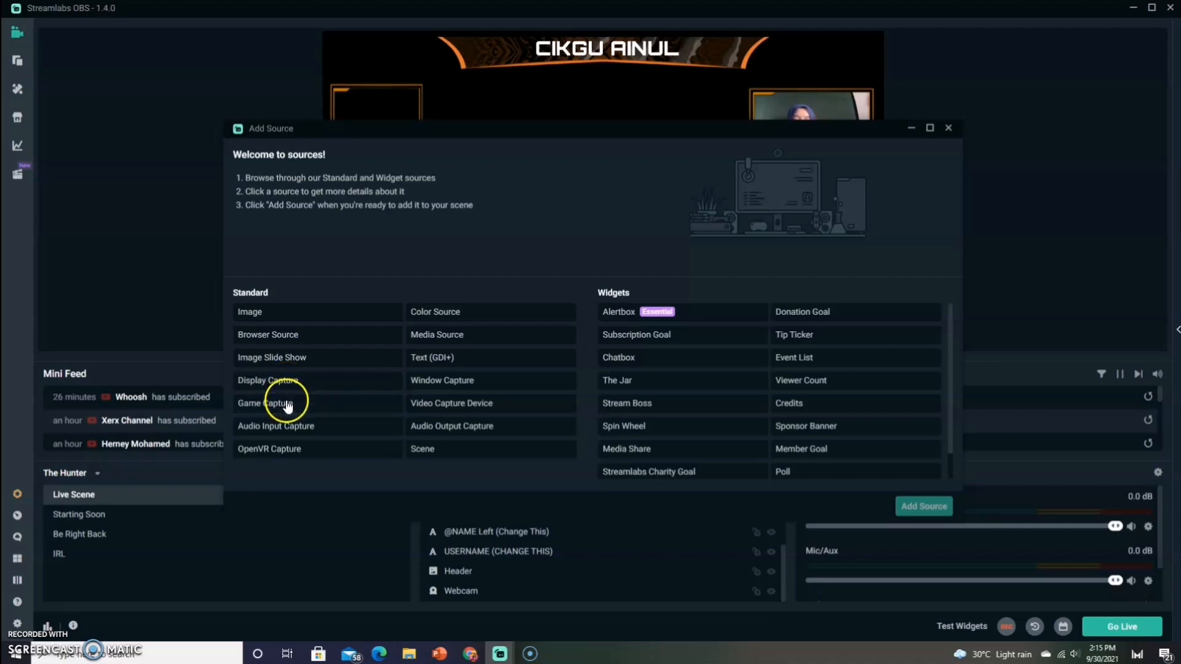
left_click(298, 386)
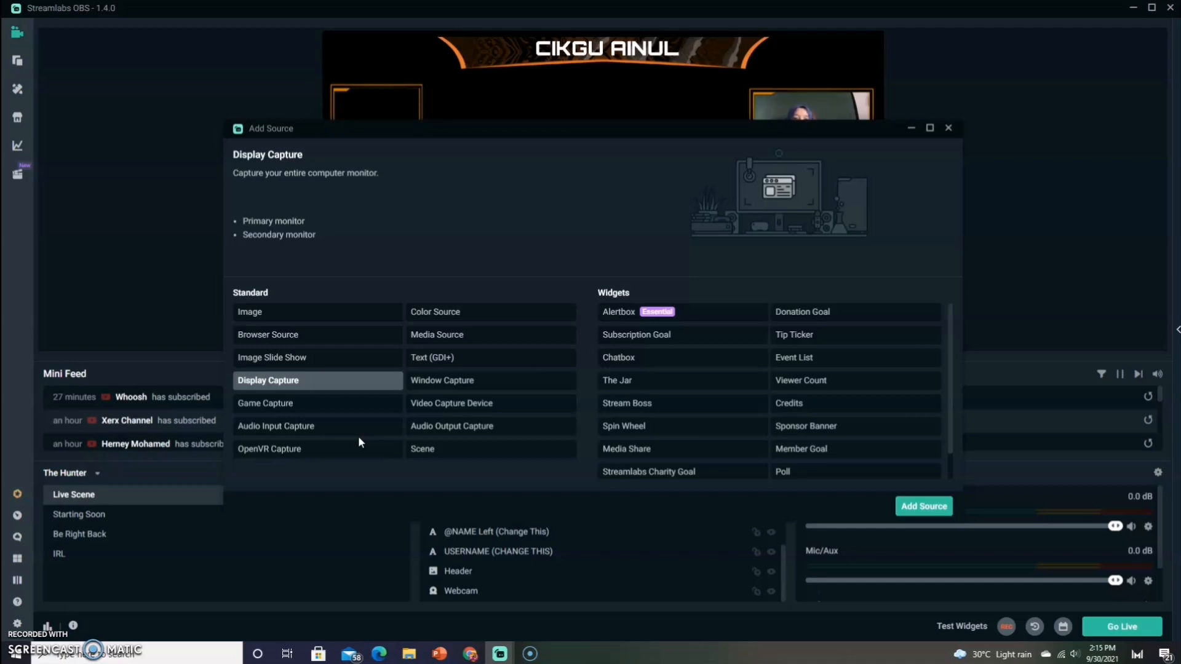
left_click(354, 237)
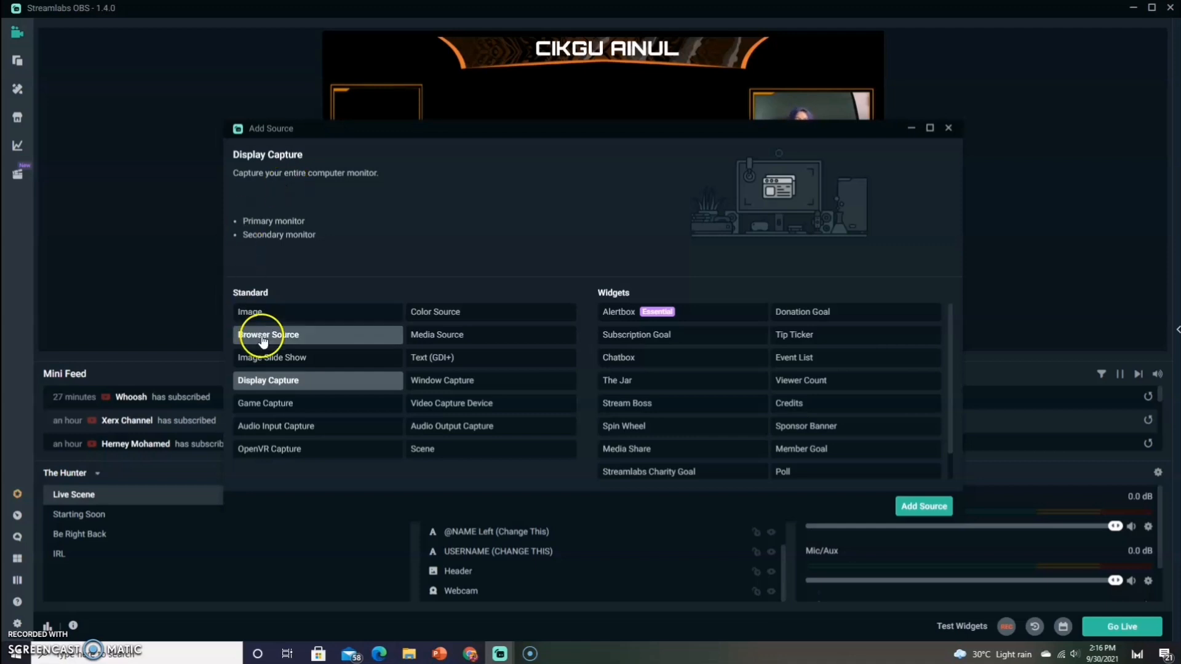
left_click(287, 409)
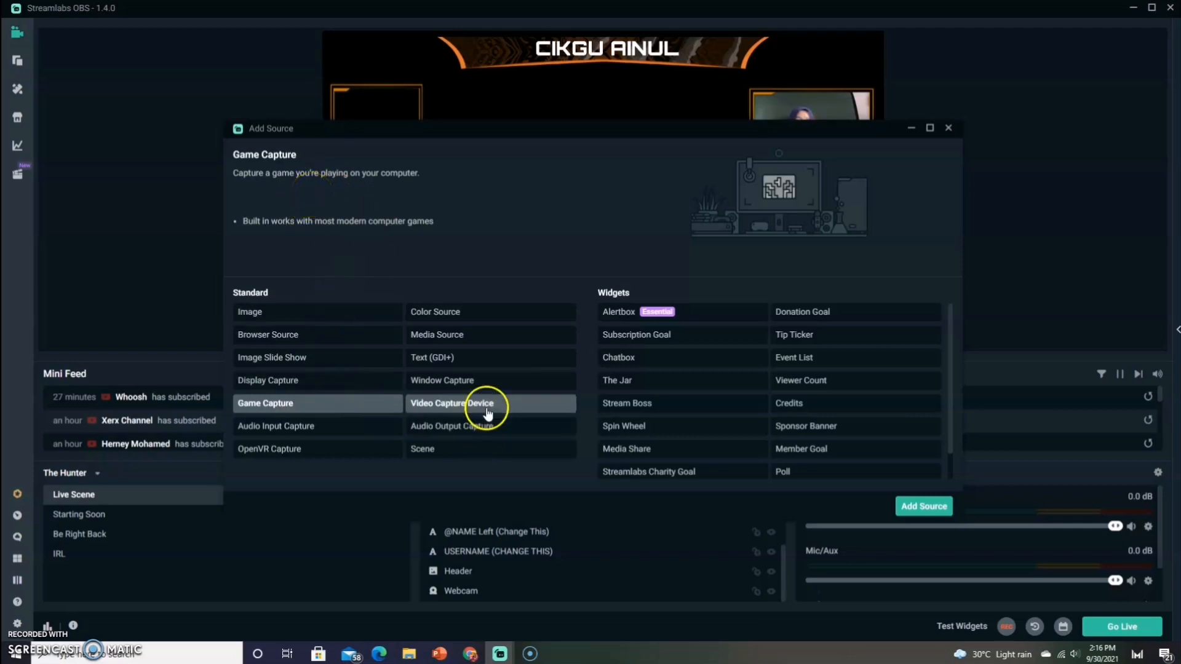
left_click(480, 384)
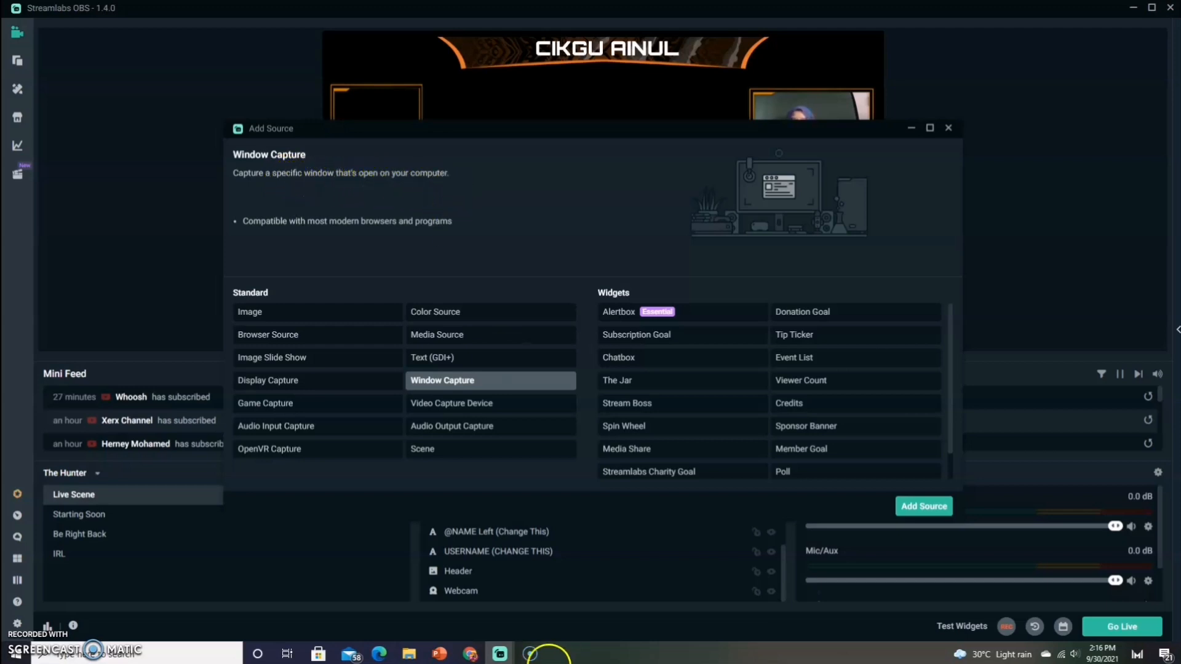
Step: Bring up the PowerPoint slide show window, move it clear of the source dialog, and add a Window Capture source named slaid
left_click(441, 653)
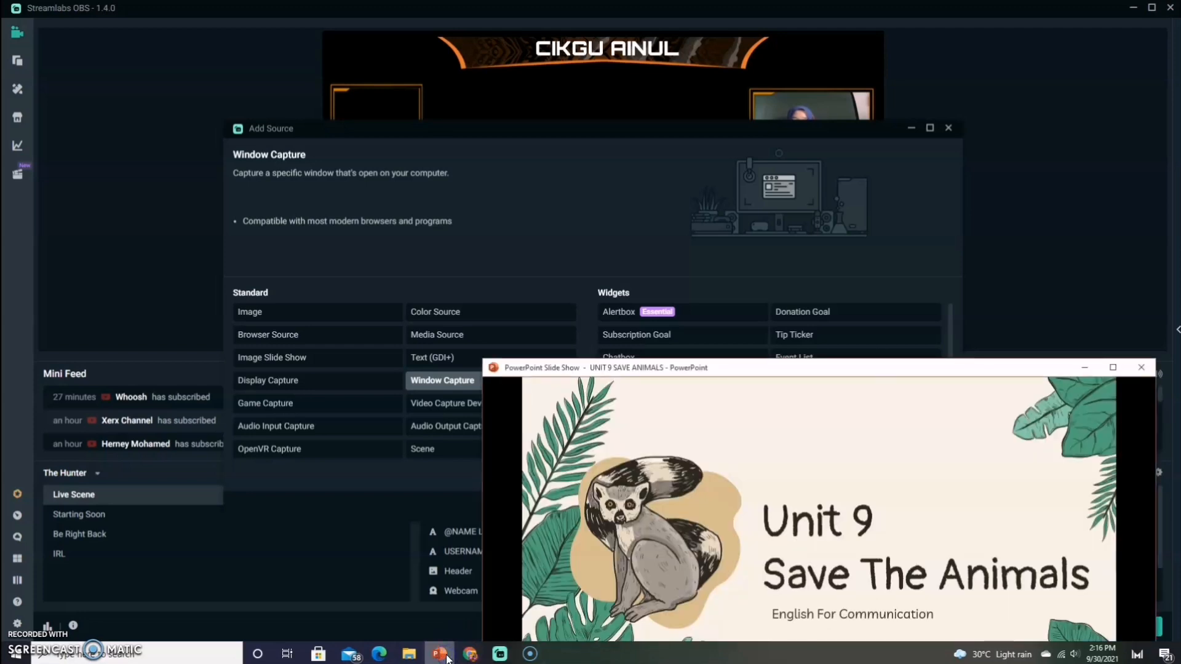
left_click_drag(870, 369, 904, 617)
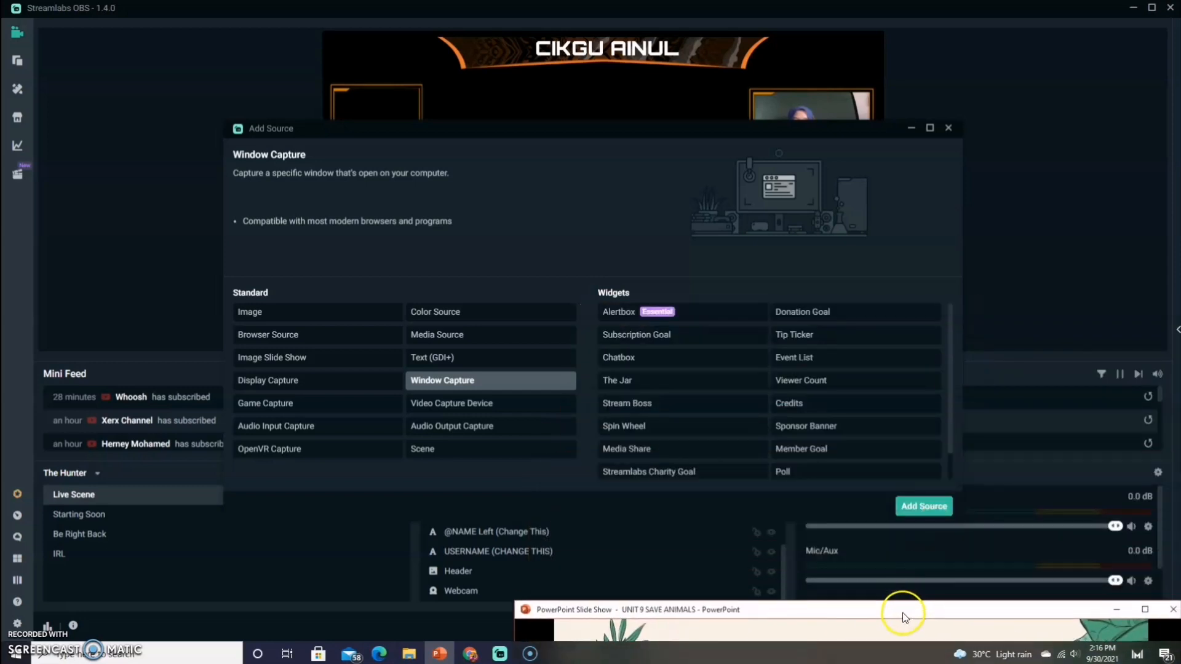
left_click(481, 382)
left_click(921, 513)
left_click(599, 375)
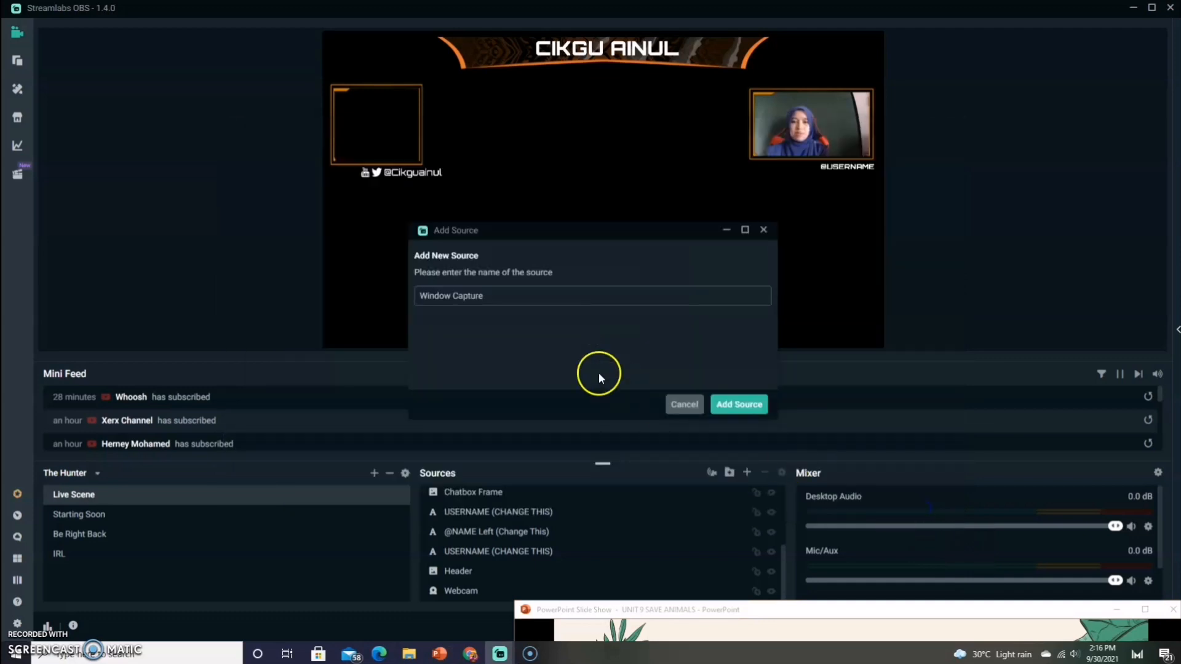
left_click_drag(496, 294, 419, 293)
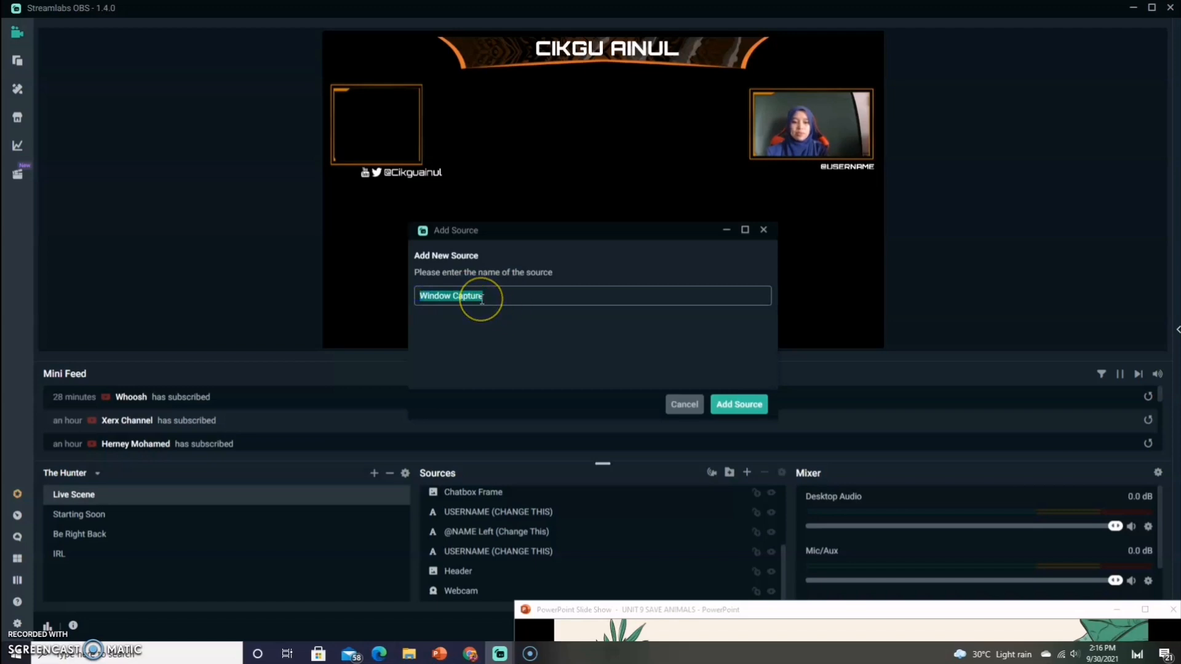
type("sl")
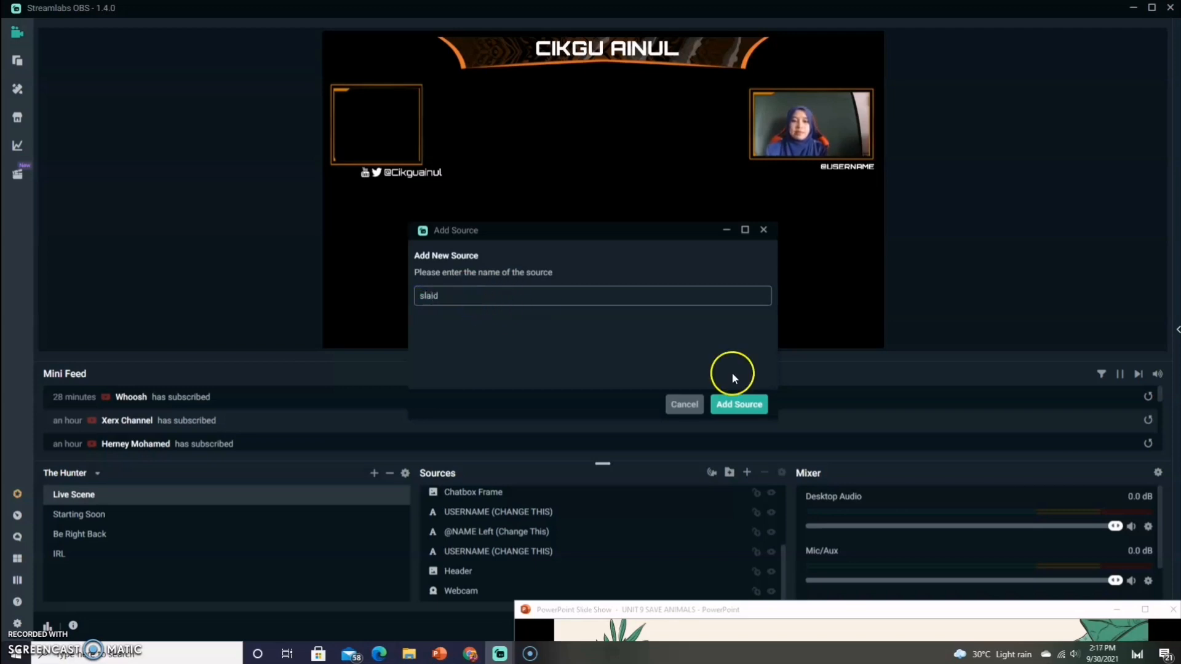
type("aid")
left_click(733, 407)
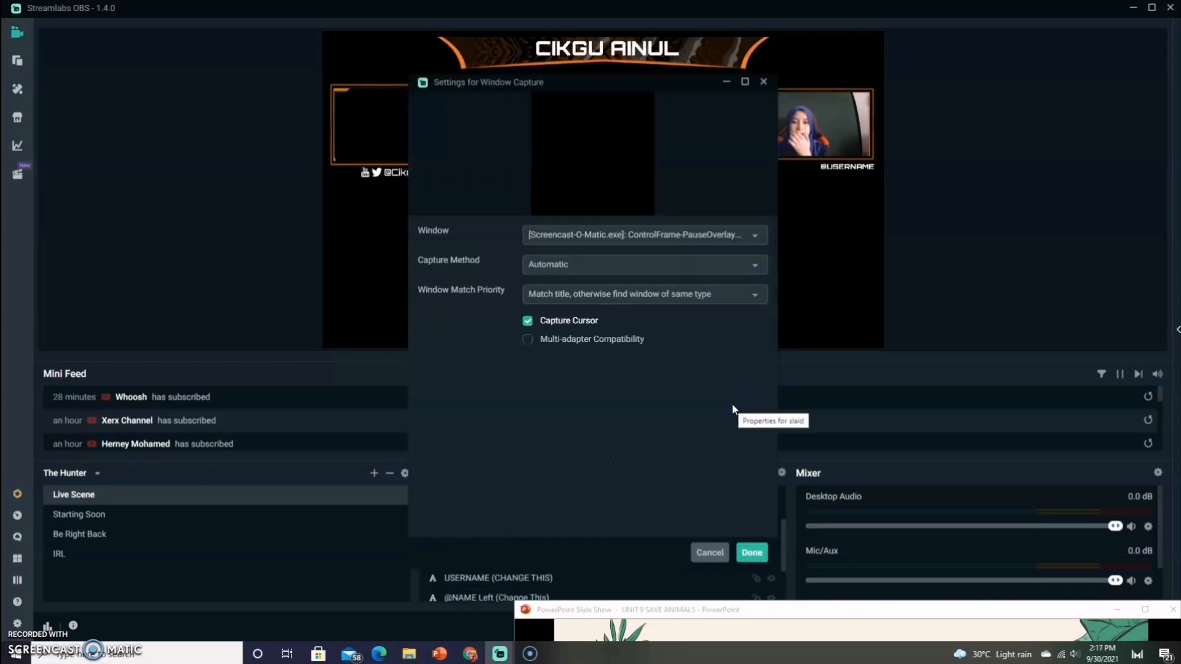
Step: Set the slaid source to capture the PowerPoint Slide Show - UNIT 9 SAVE ANIMALS window, bringing the slide show window into view
left_click(733, 382)
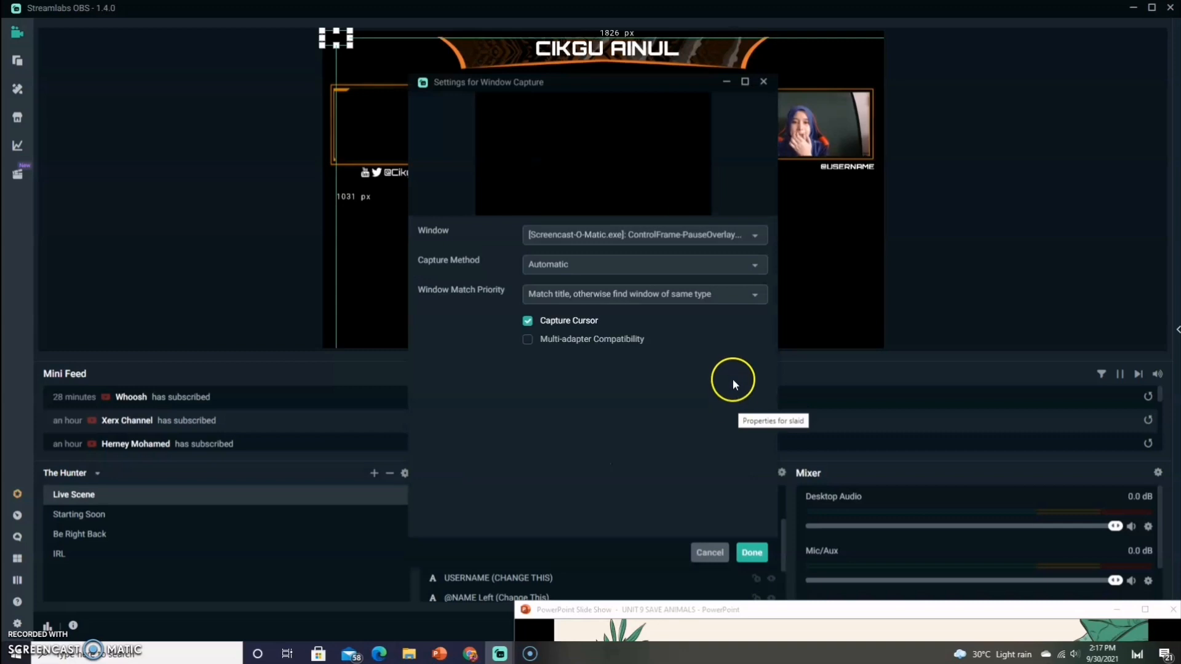
left_click(750, 239)
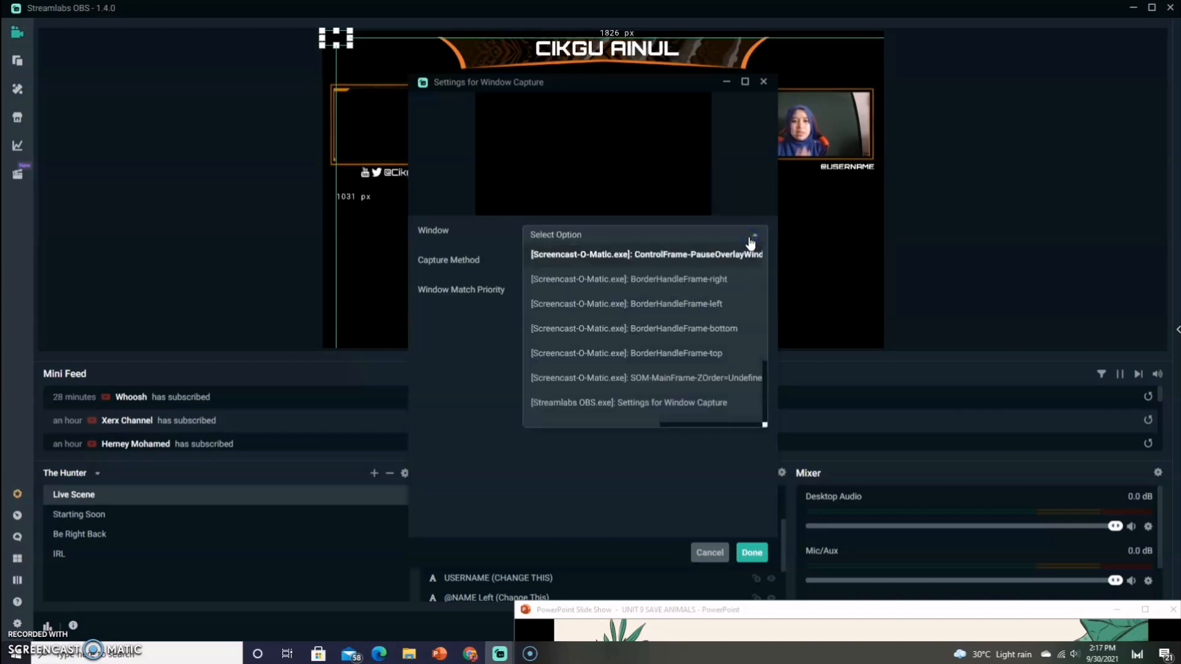
left_click_drag(798, 611, 778, 370)
left_click(740, 236)
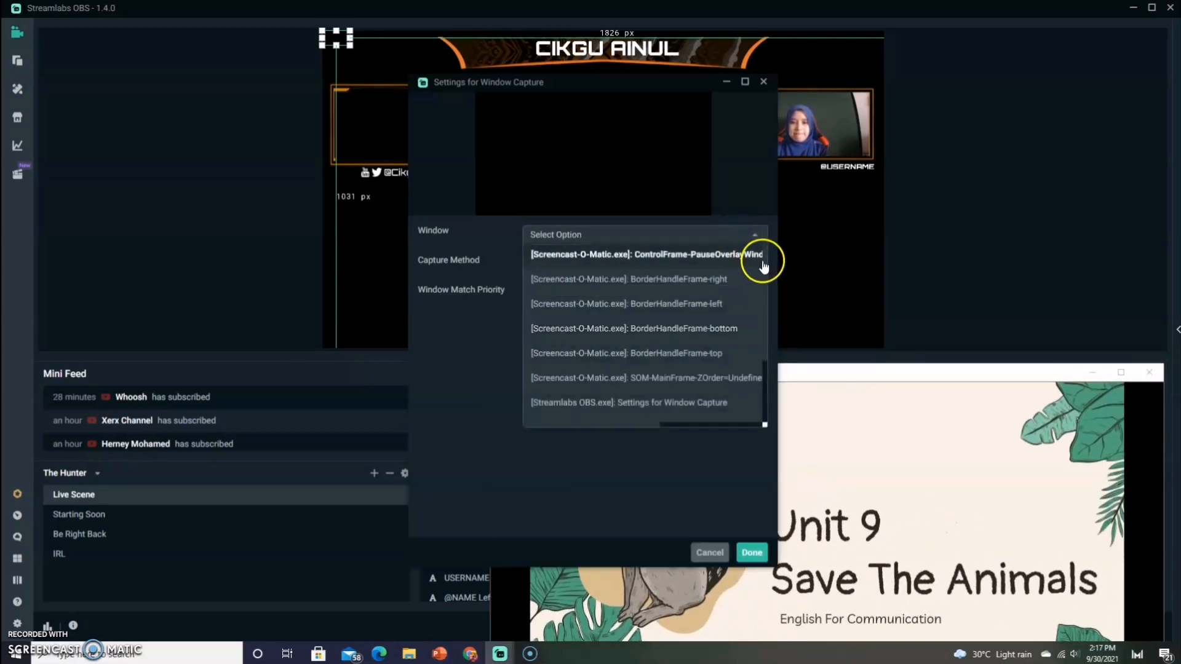
scroll(764, 375, "up", 3)
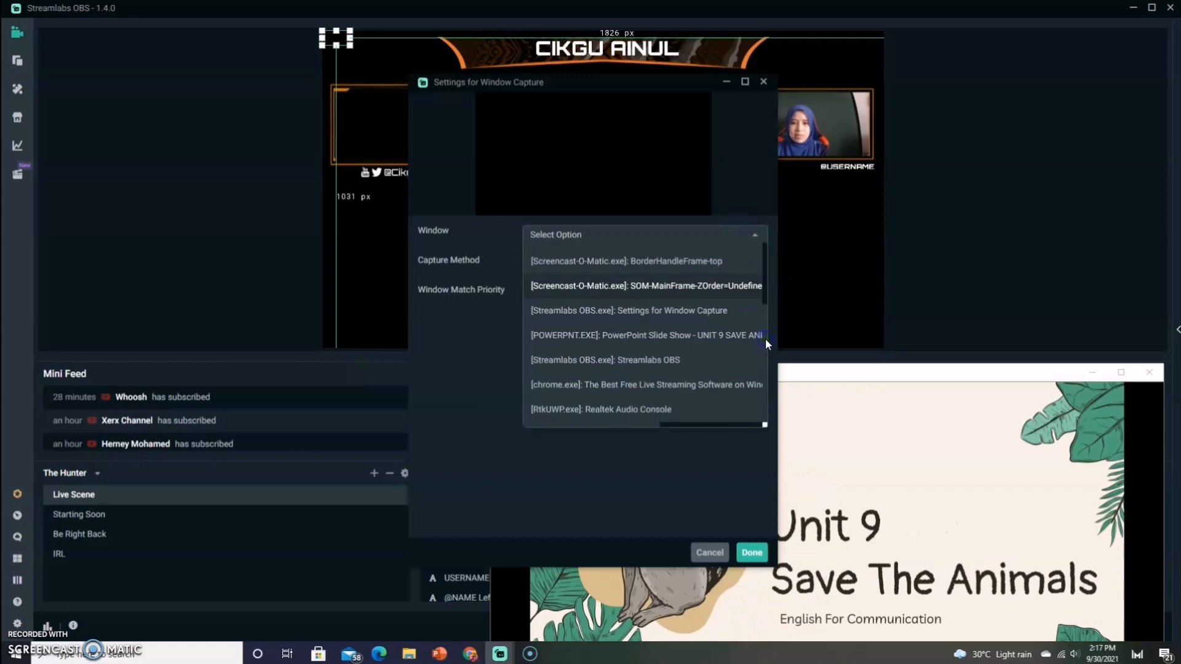
left_click(699, 335)
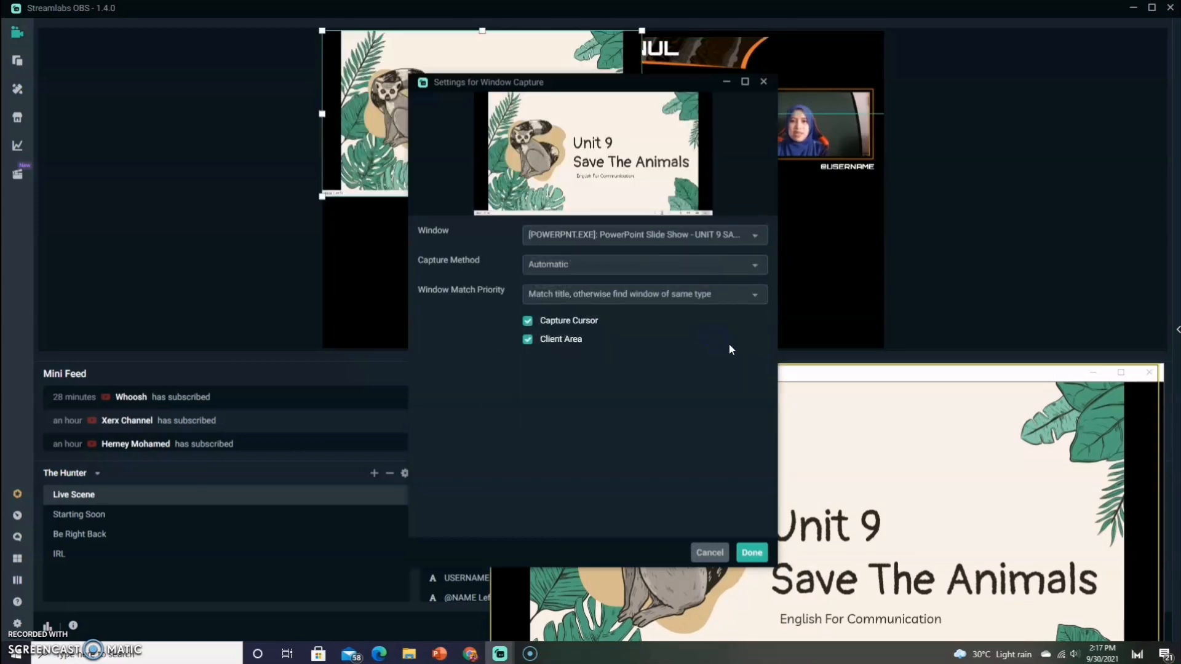
Step: End the slide show, confirm the Browsed by an individual (window) show type, restart from the beginning, and move its window off the capture settings
left_click_drag(872, 379, 900, 125)
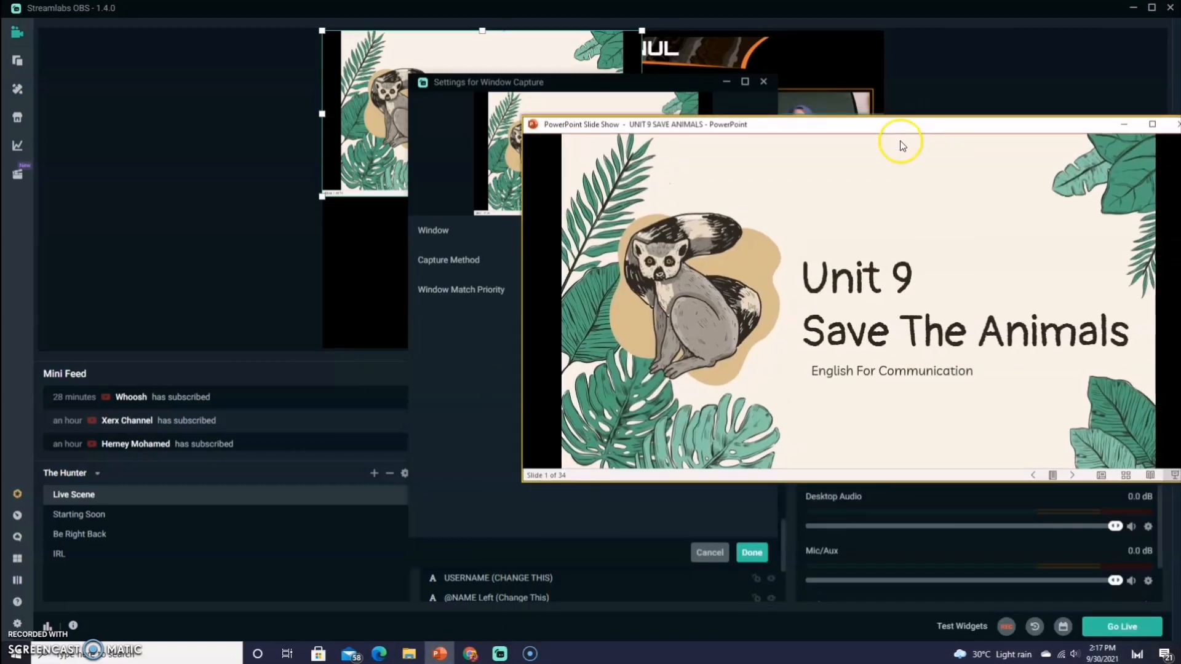
right_click(891, 194)
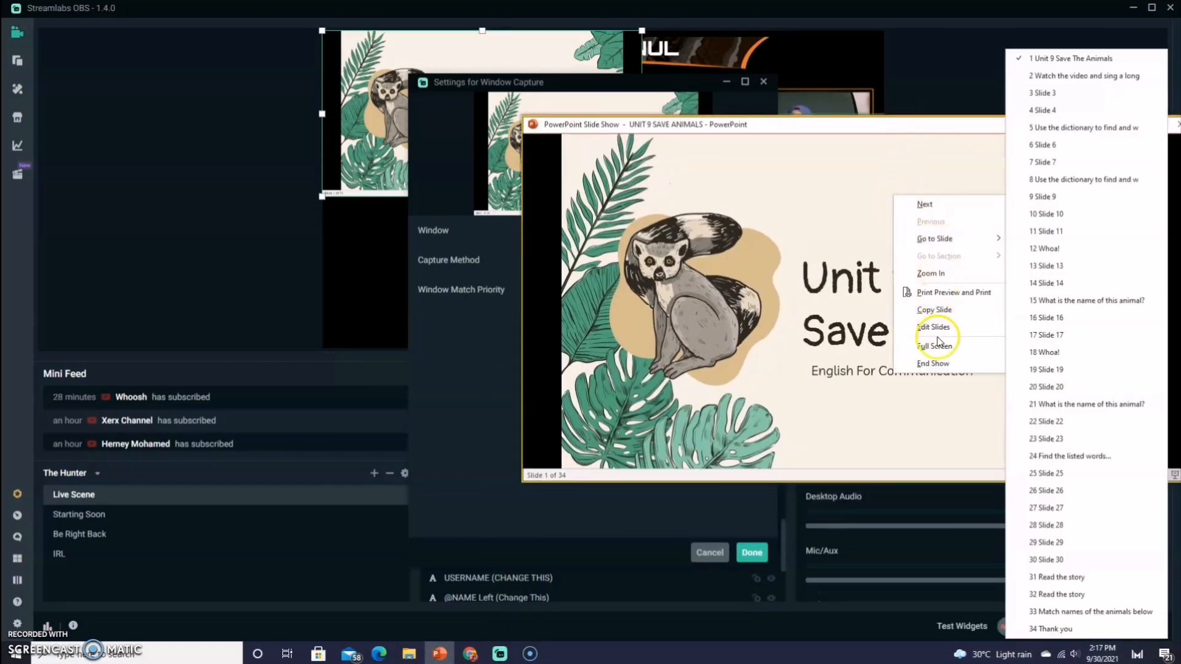
left_click(944, 367)
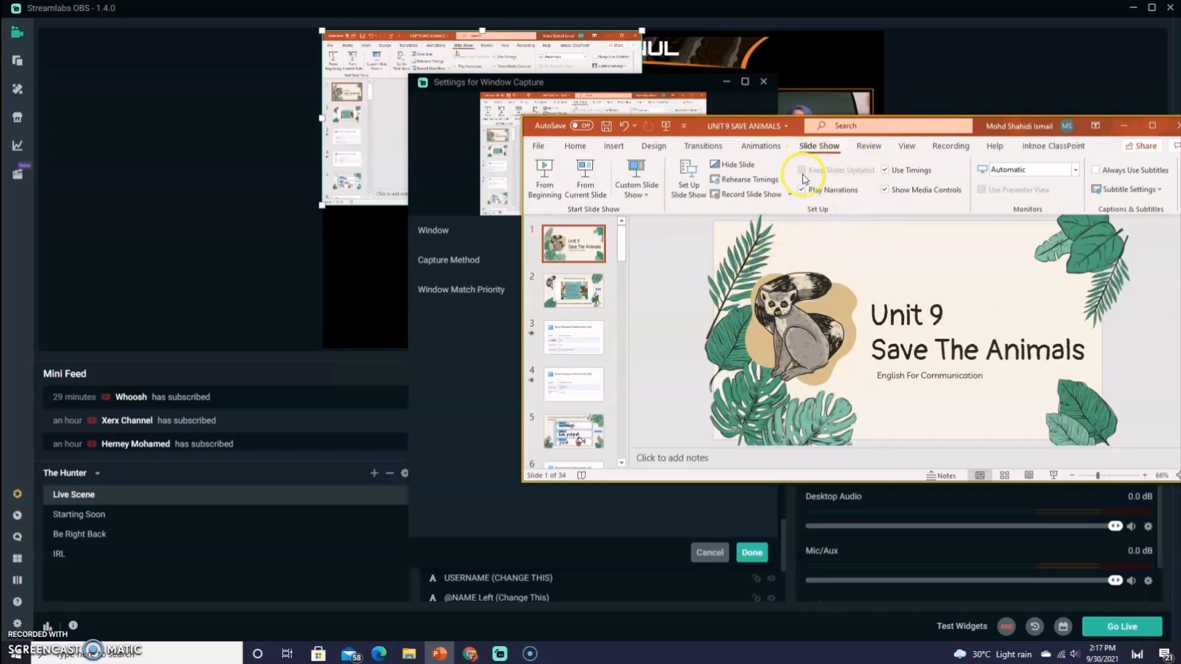
left_click(683, 196)
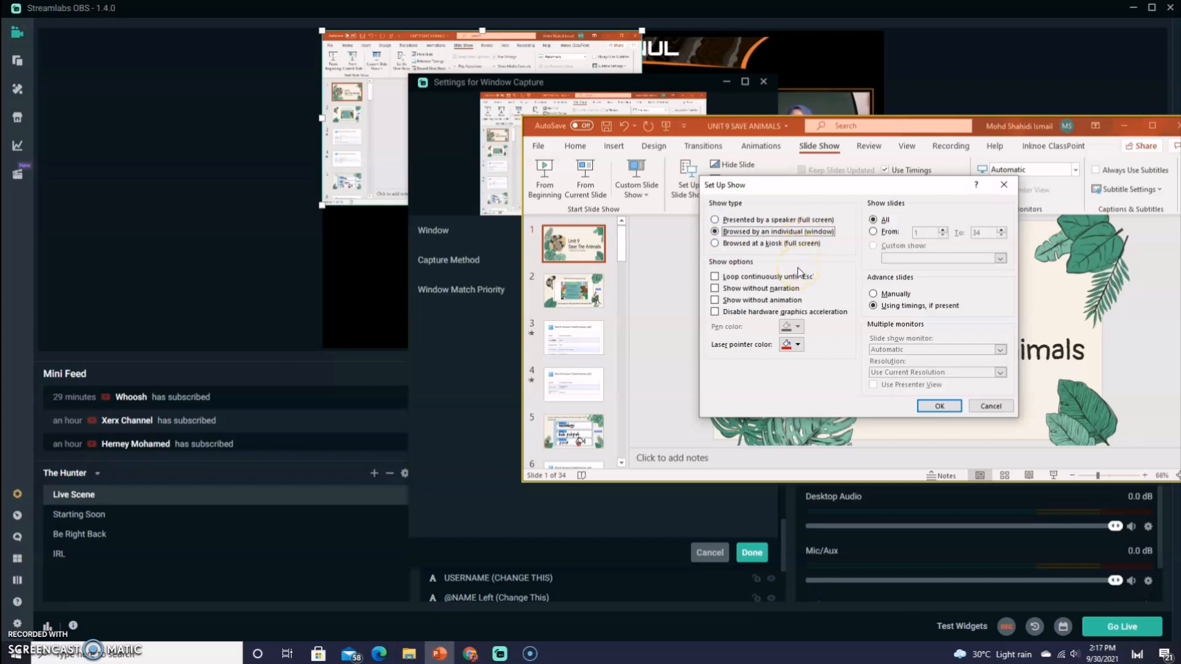
left_click(939, 409)
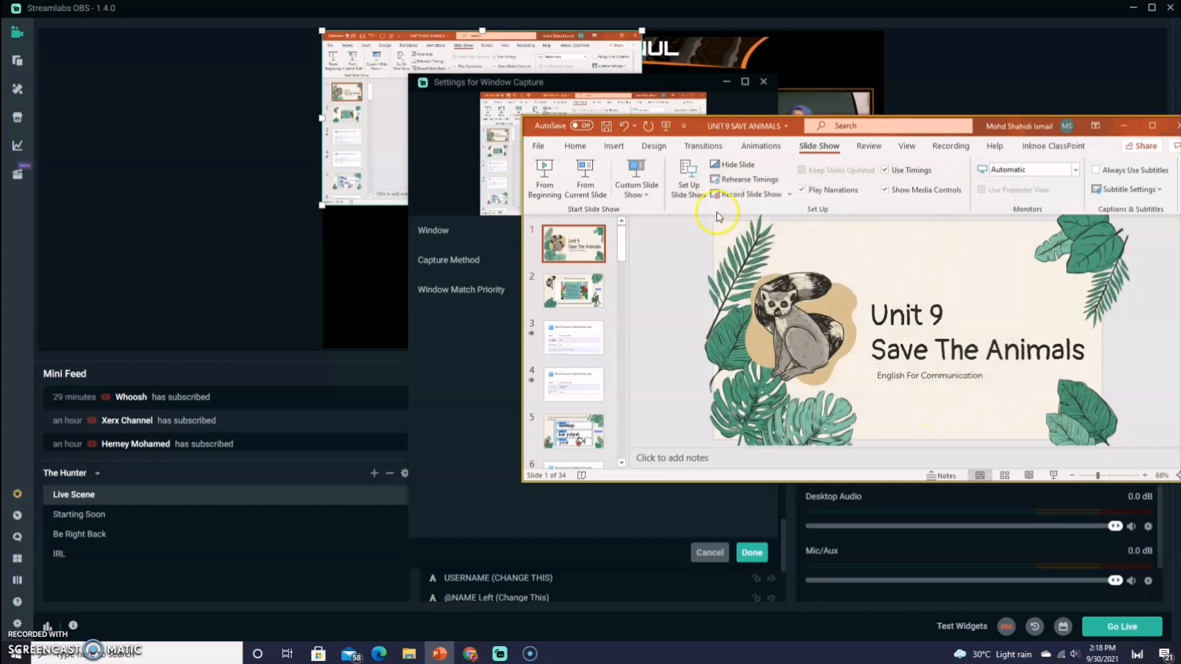
left_click(548, 187)
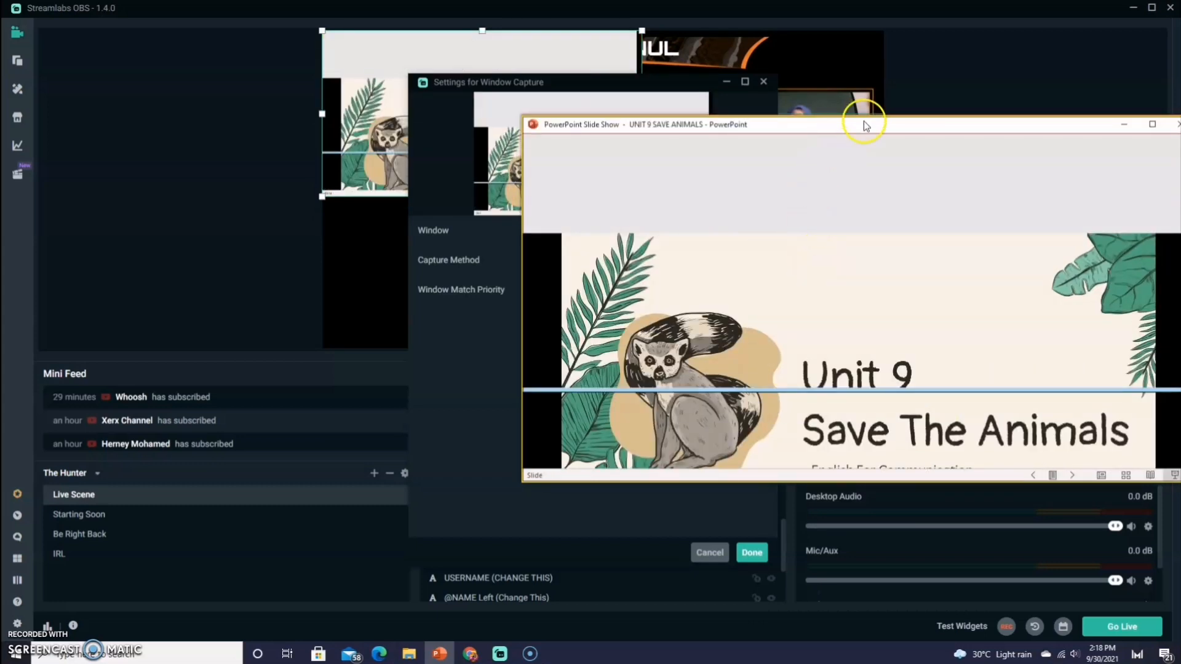
left_click_drag(878, 127, 332, 196)
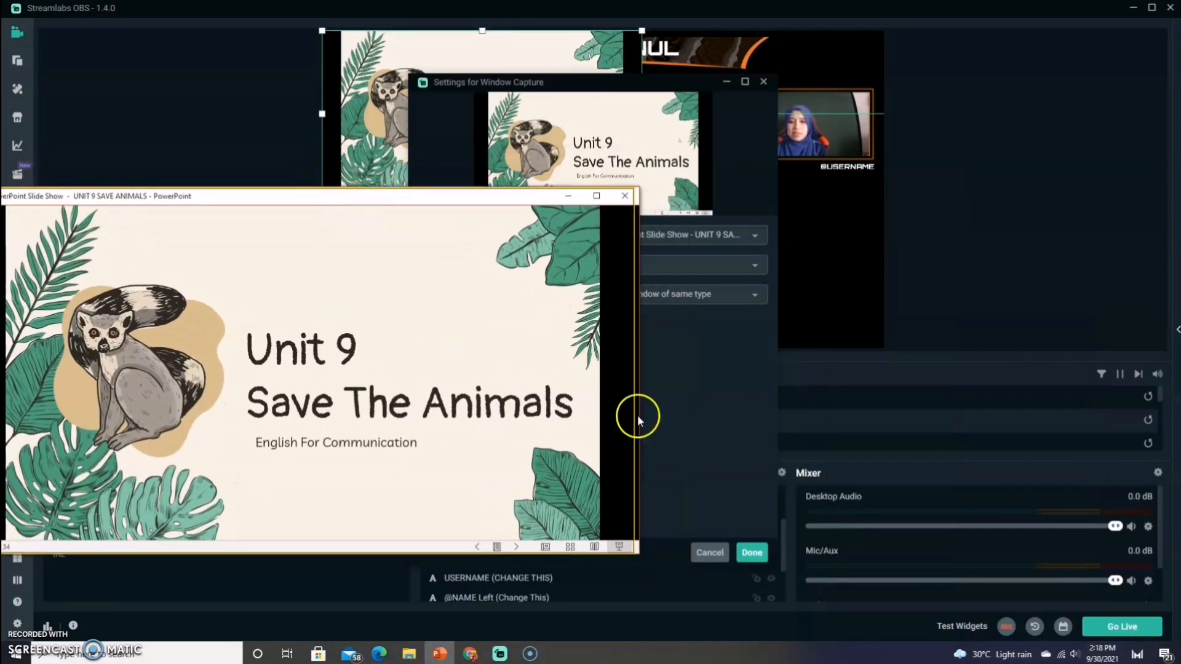
Step: Finish the Window Capture settings, then enlarge and reposition the slaid source so the slide fills the Live Scene canvas
left_click(753, 553)
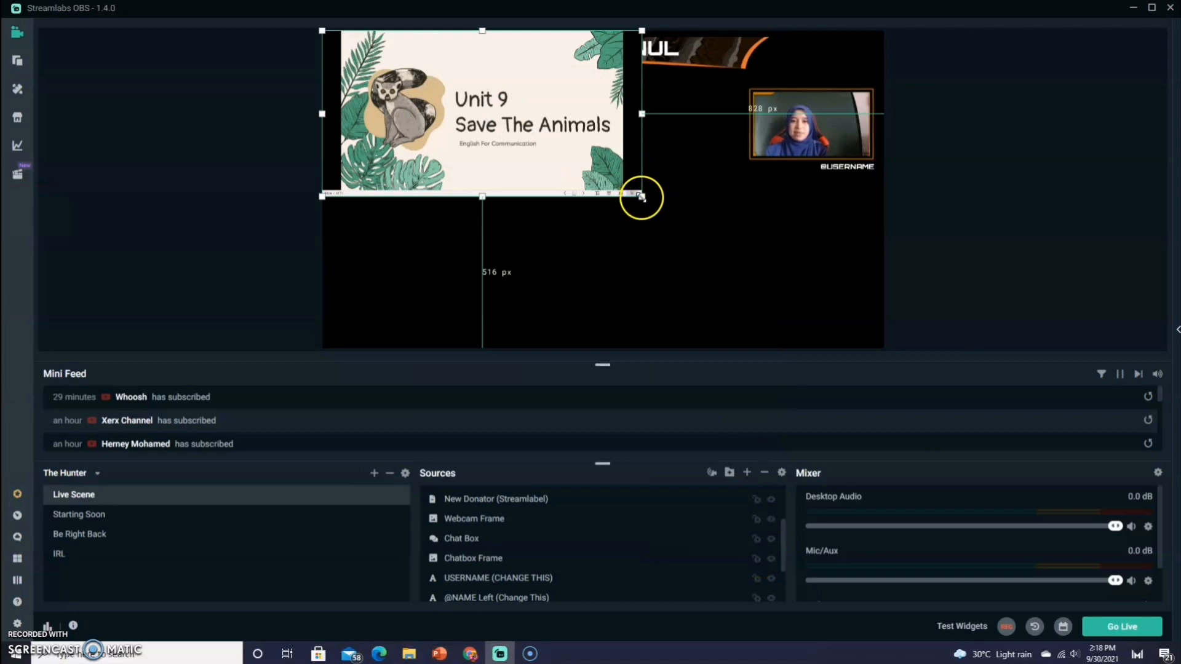
left_click_drag(642, 196, 775, 338)
left_click_drag(764, 287, 727, 288)
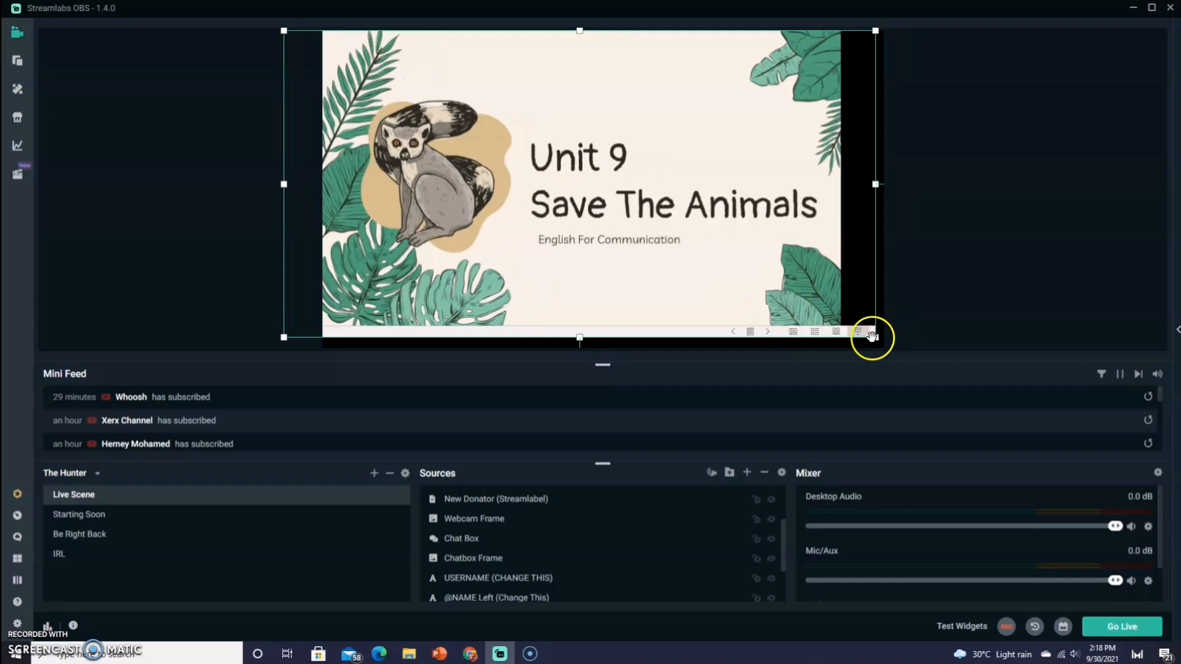
left_click_drag(873, 337, 920, 341)
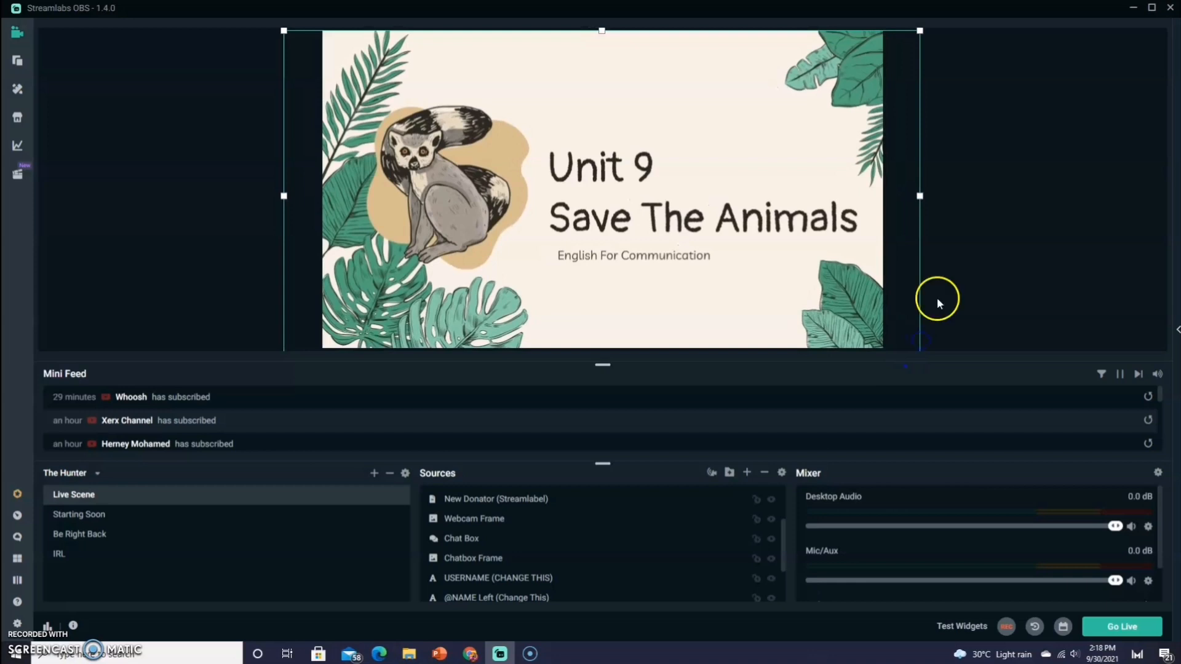
left_click(954, 256)
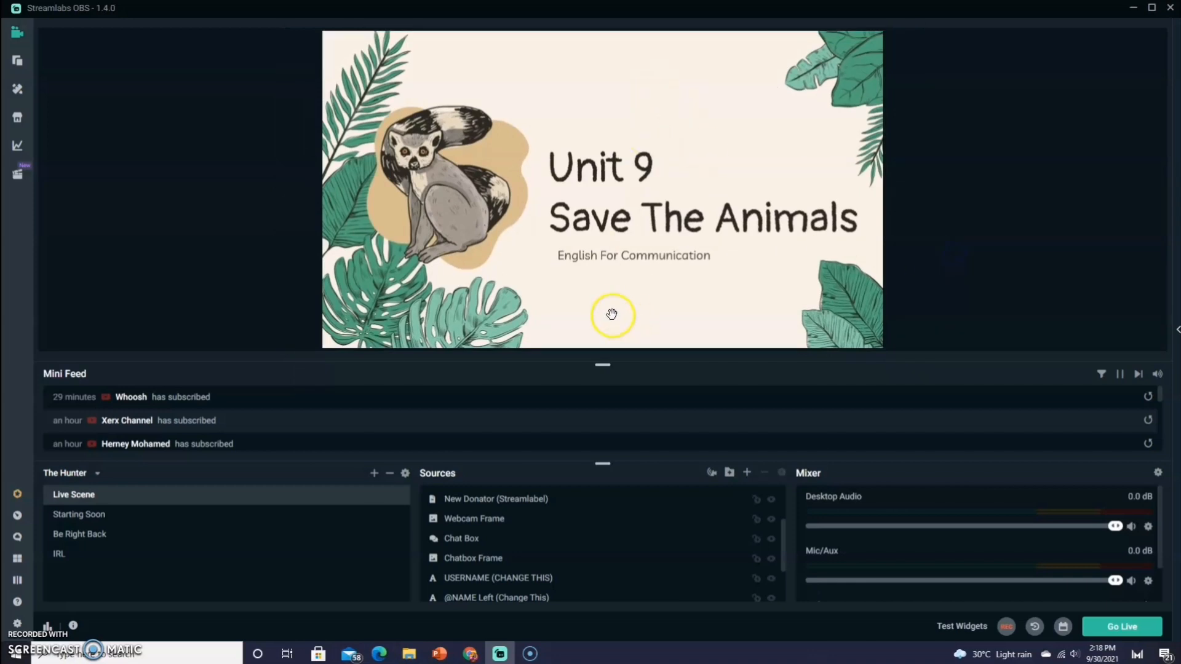
Step: Move the Webcam source up the source order to directly below Chatbox Frame
left_click_drag(781, 546, 782, 575)
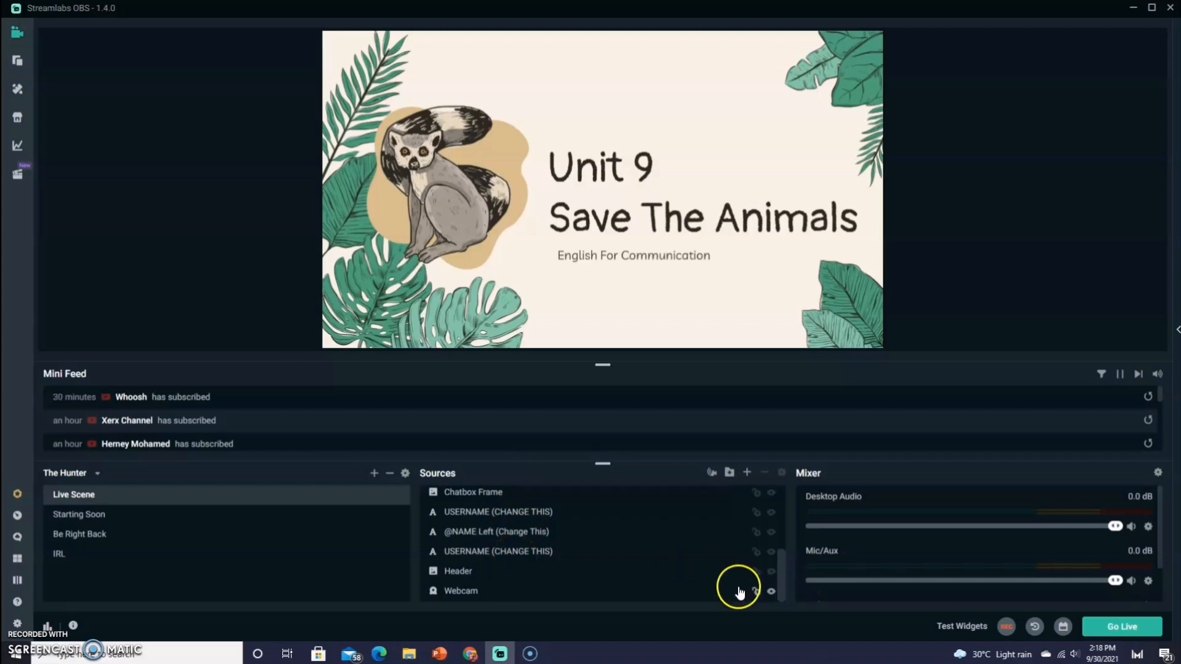
left_click_drag(479, 594, 483, 506)
left_click_drag(483, 506, 525, 538)
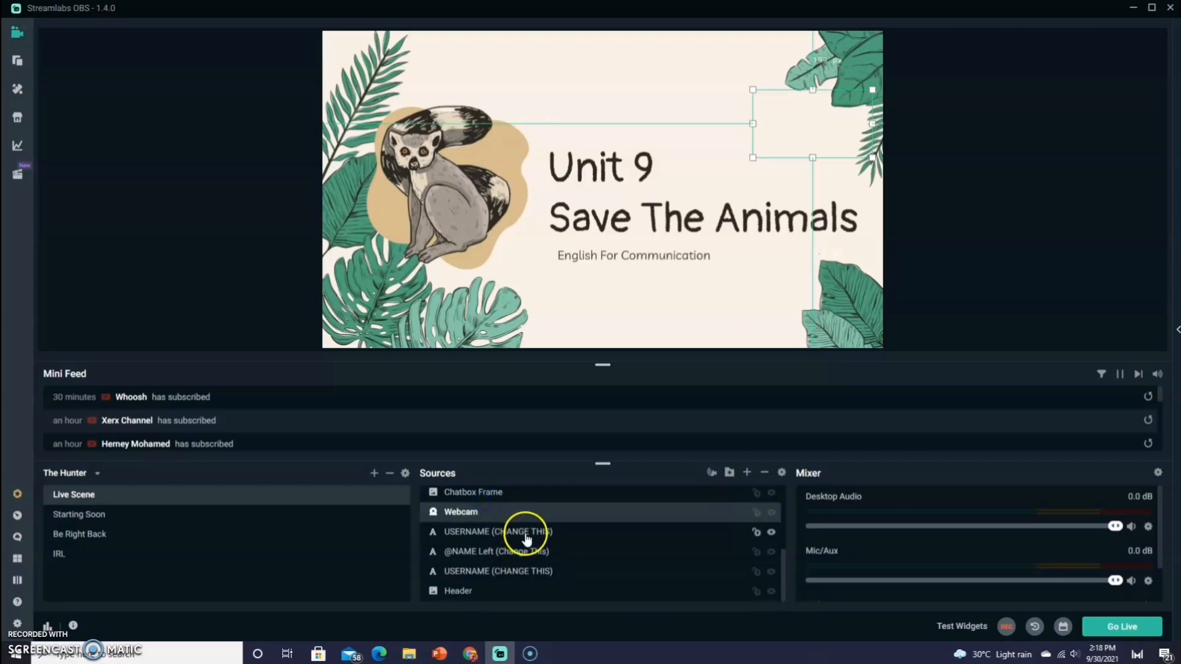
Step: Move the slaid source down the source order to just below Webcam Frame
scroll(542, 554, "up", 5)
scroll(541, 556, "down", 3)
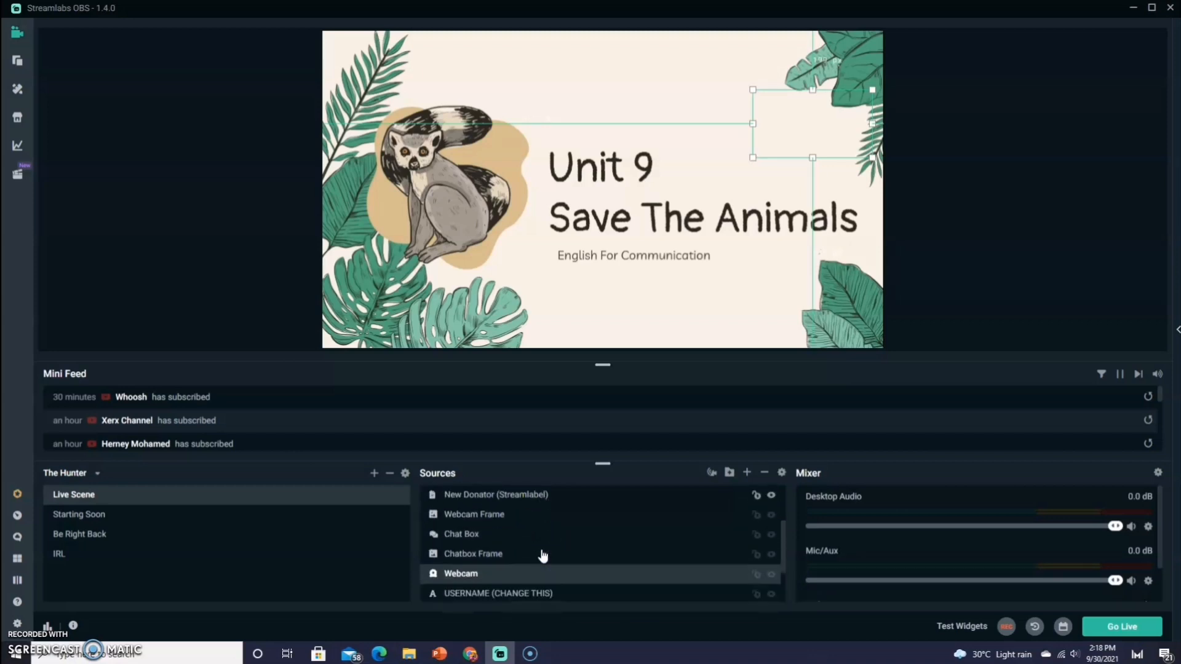
scroll(501, 555, "up", 4)
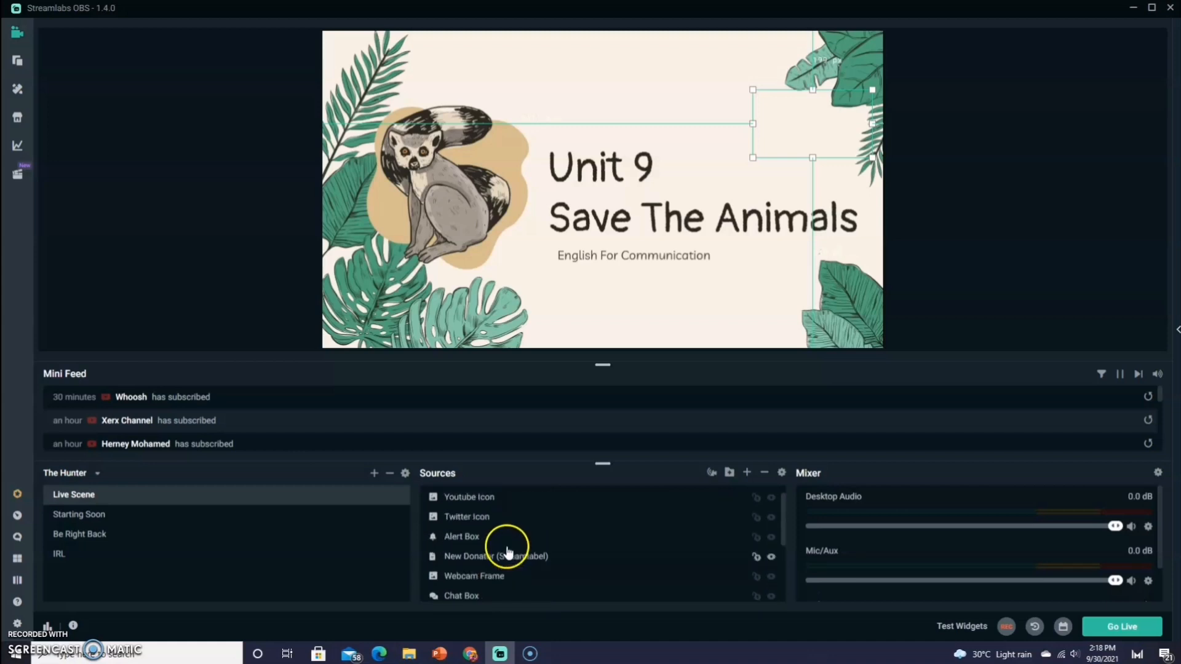
left_click_drag(474, 493, 493, 583)
scroll(492, 565, "down", 6)
scroll(495, 527, "up", 2)
scroll(497, 501, "up", 2)
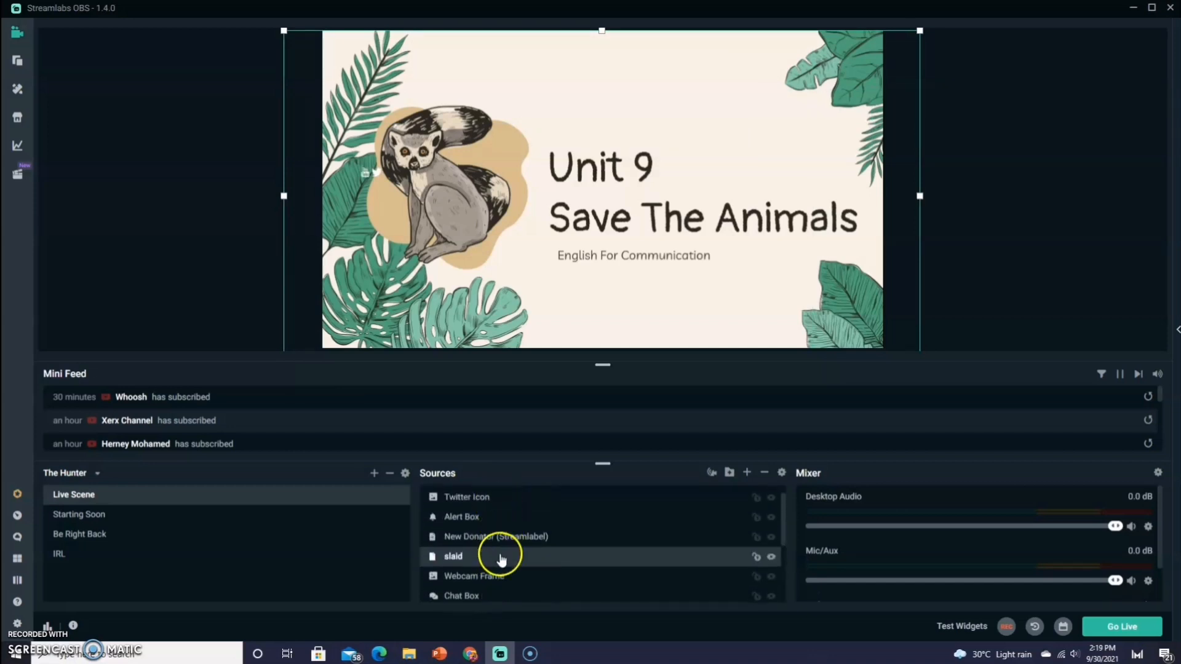
mouse_move(503, 576)
left_mouse_down()
mouse_move(507, 602)
mouse_move(510, 586)
left_mouse_up()
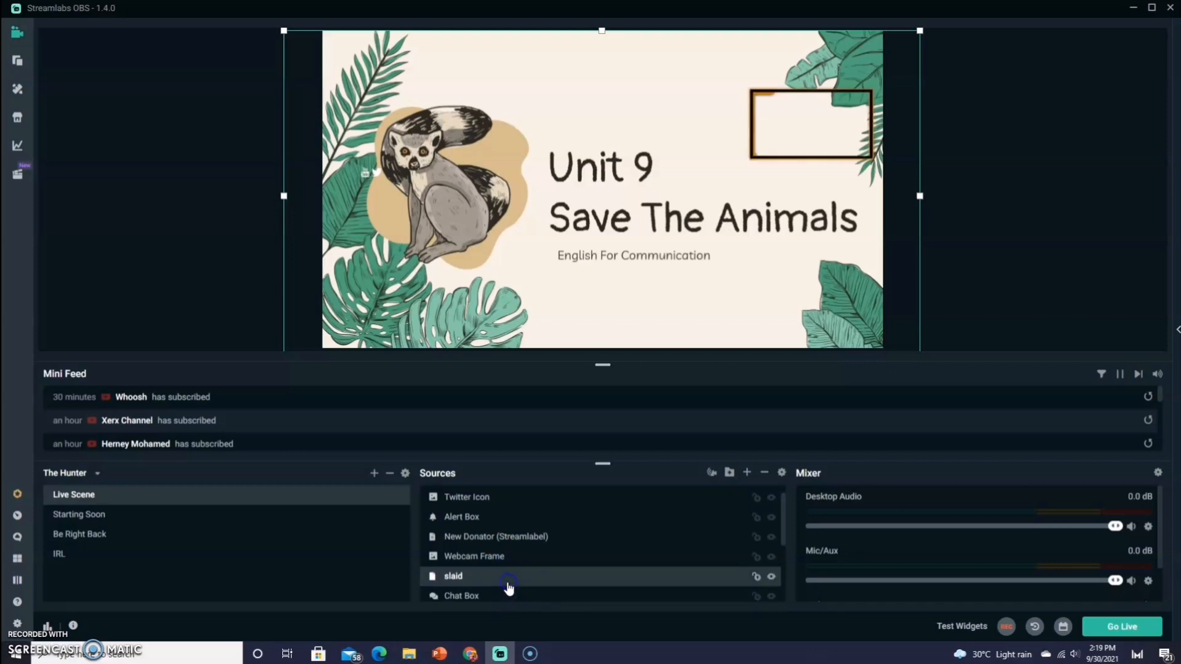
Step: Move the slaid source to the bottom of the source order, beneath Header, so the overlay elements sit above the slide
scroll(521, 578, "down", 2)
scroll(529, 547, "down", 2)
scroll(533, 519, "up", 4)
scroll(530, 532, "down", 2)
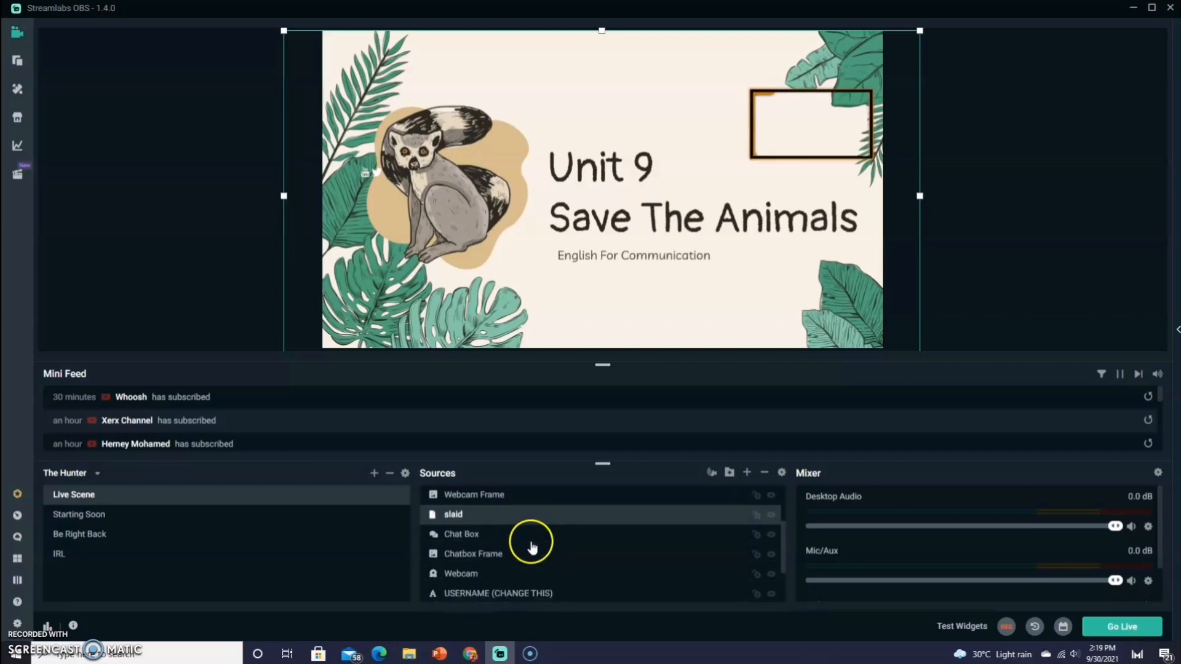
left_click_drag(526, 526, 525, 583)
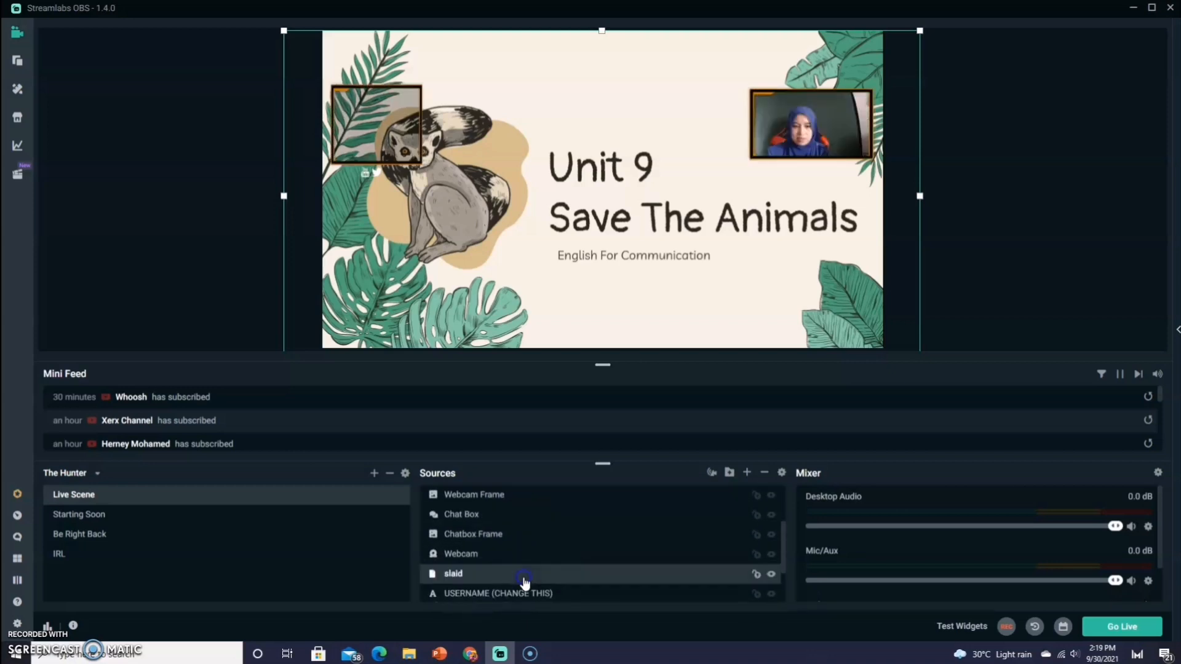
scroll(537, 572, "down", 1)
left_click_drag(542, 514, 553, 574)
left_click(542, 571)
left_click(578, 571)
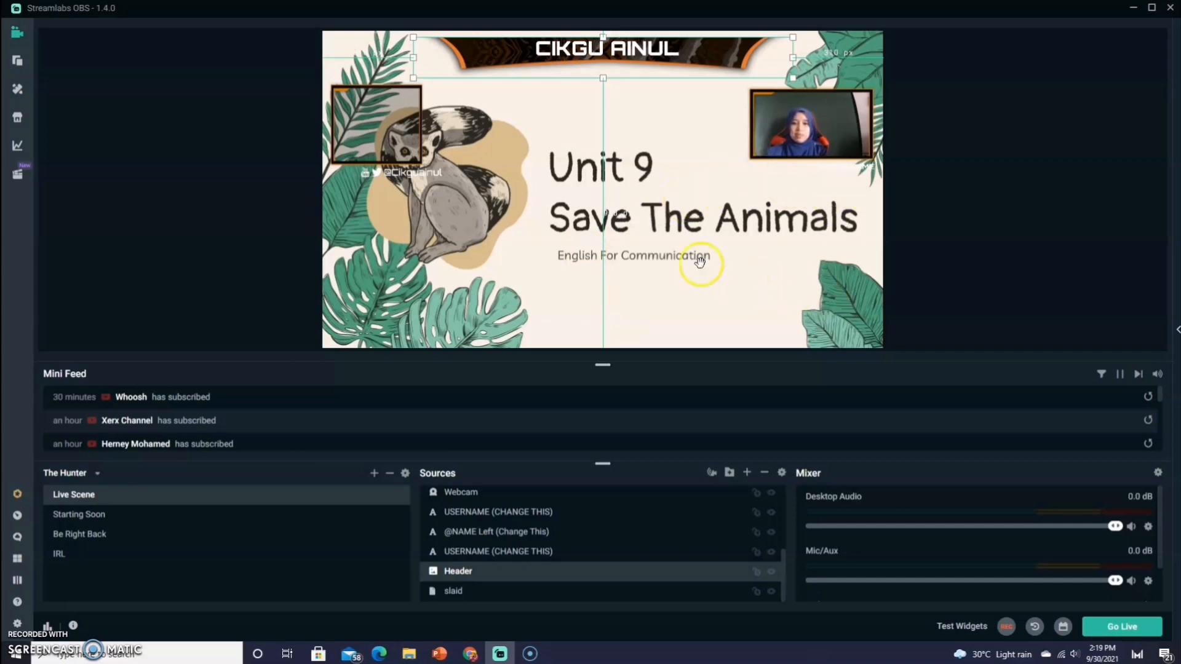
left_click(401, 132)
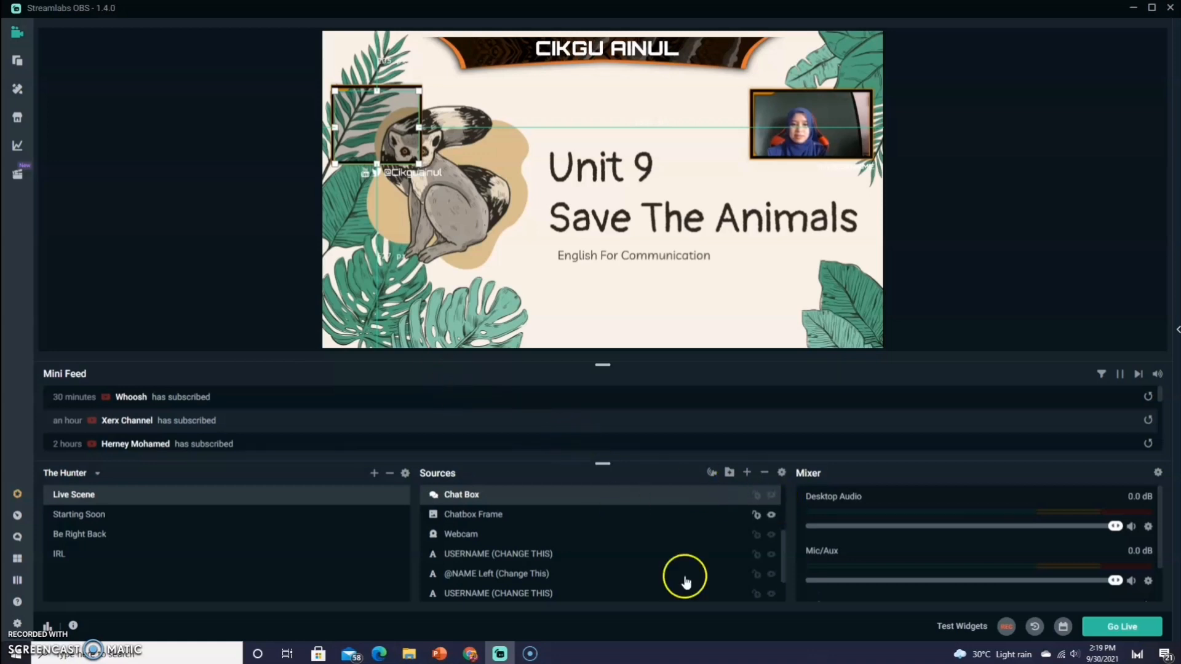
left_click(771, 516)
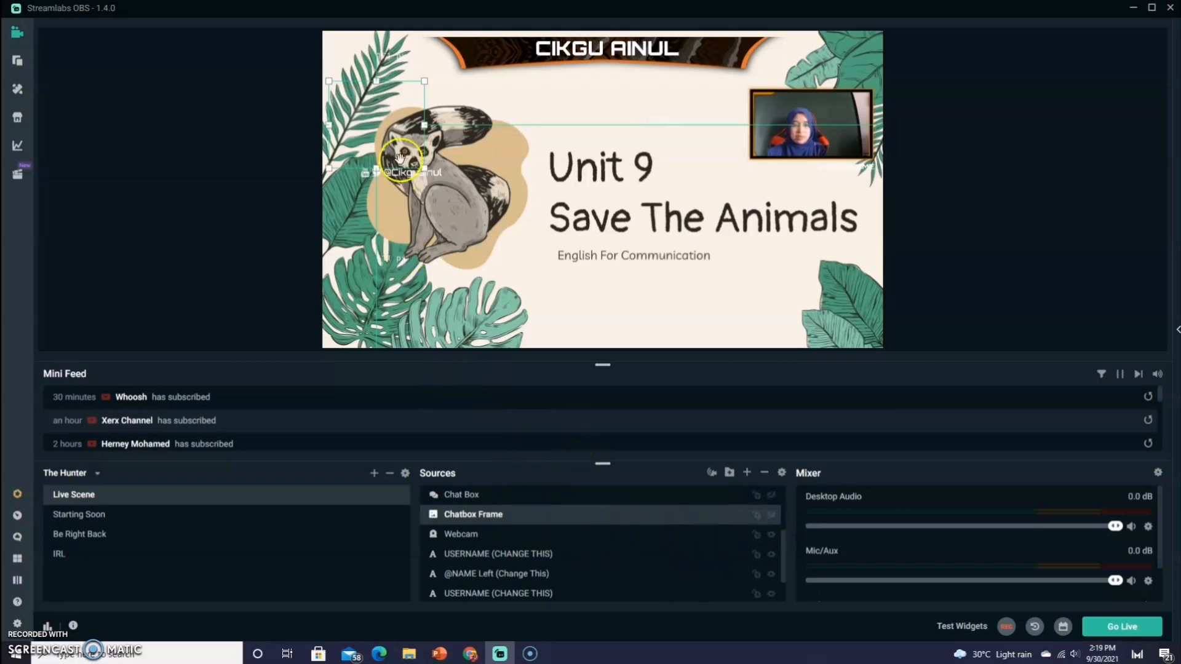
left_click(415, 174)
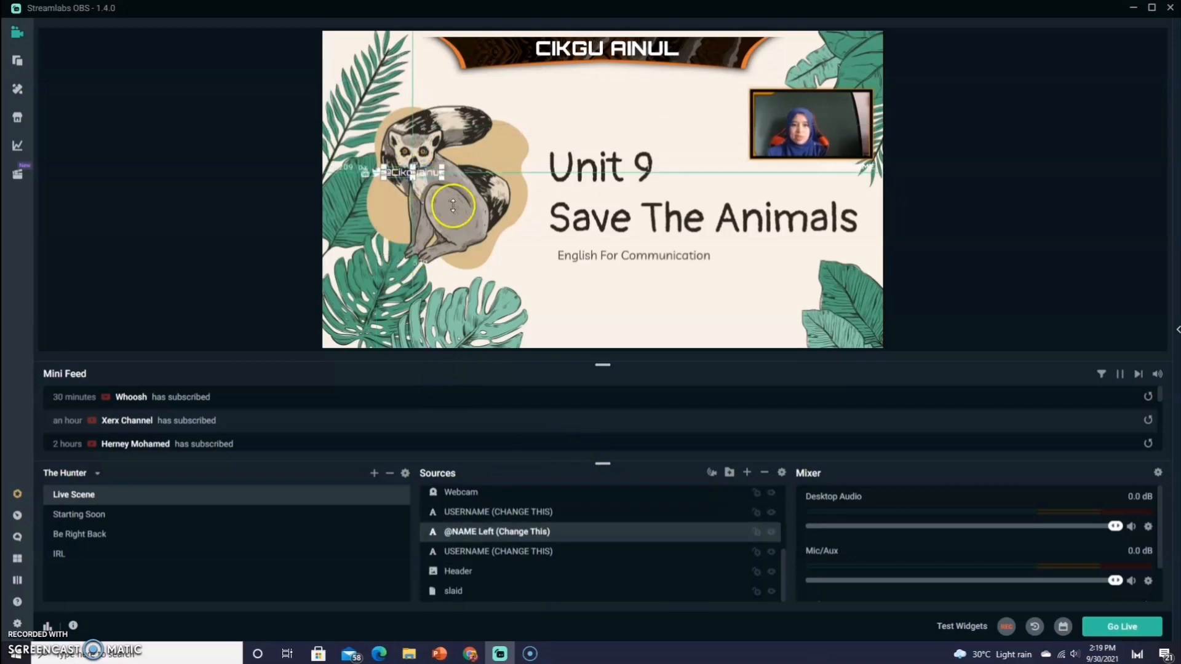
left_click(771, 533)
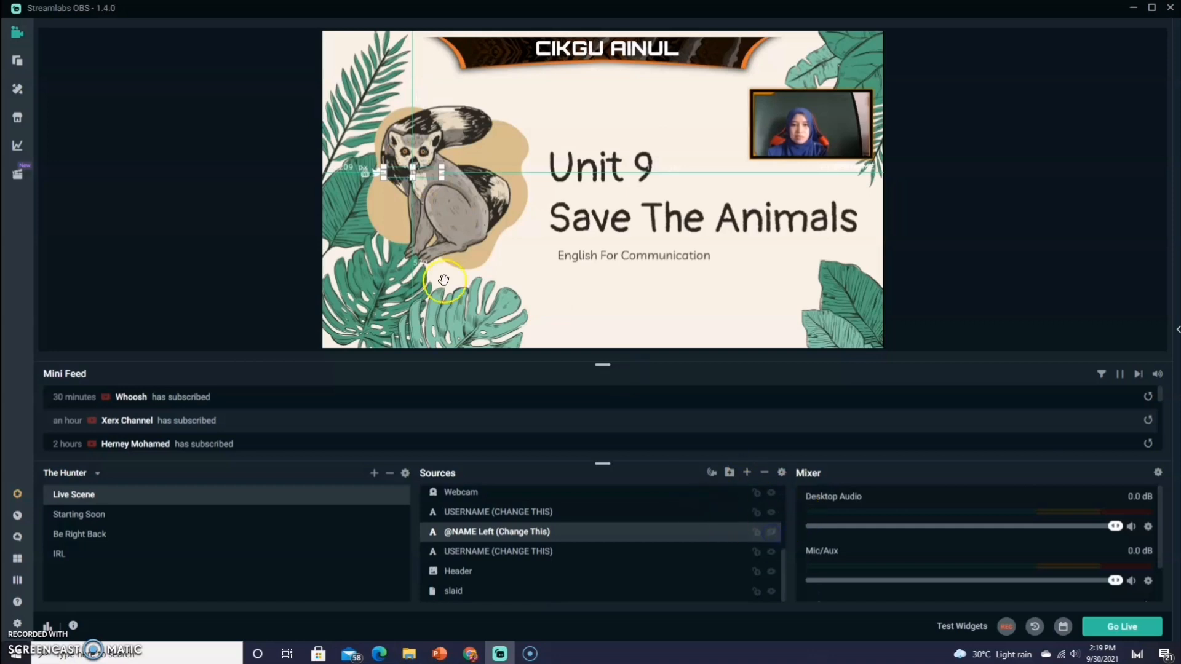
Step: Hide the Twitter Icon and Youtube Icon sources in the Live Scene
left_click(376, 172)
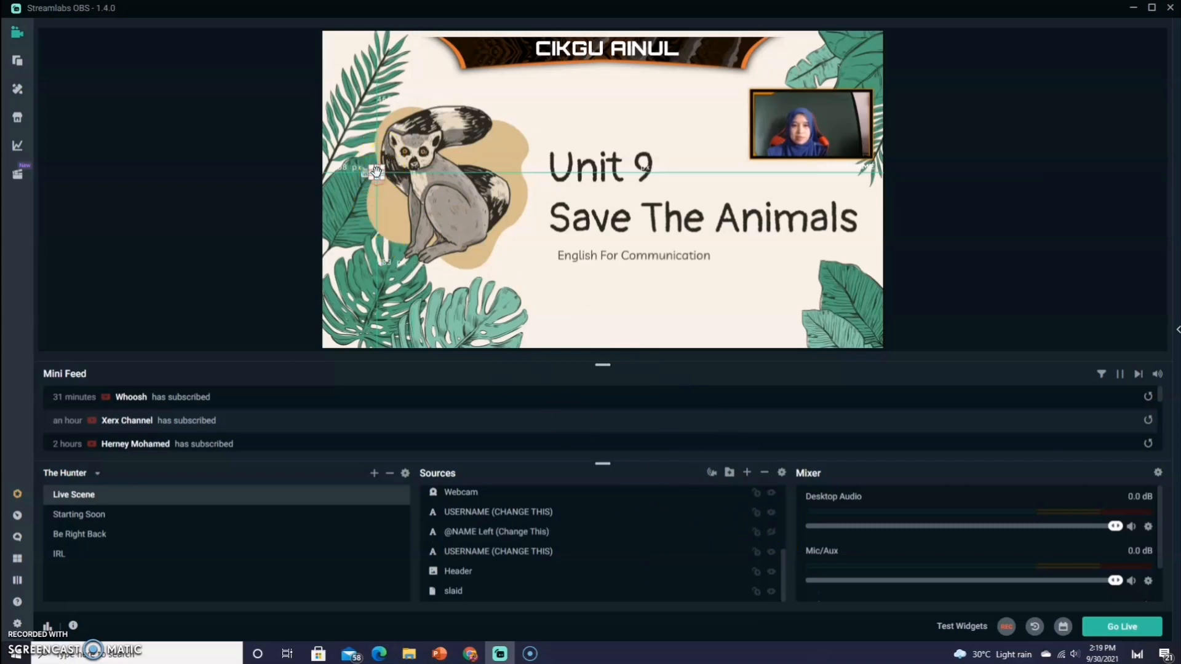
scroll(720, 516, "down", 5)
right_click(724, 523)
left_click(771, 520)
left_click(772, 516)
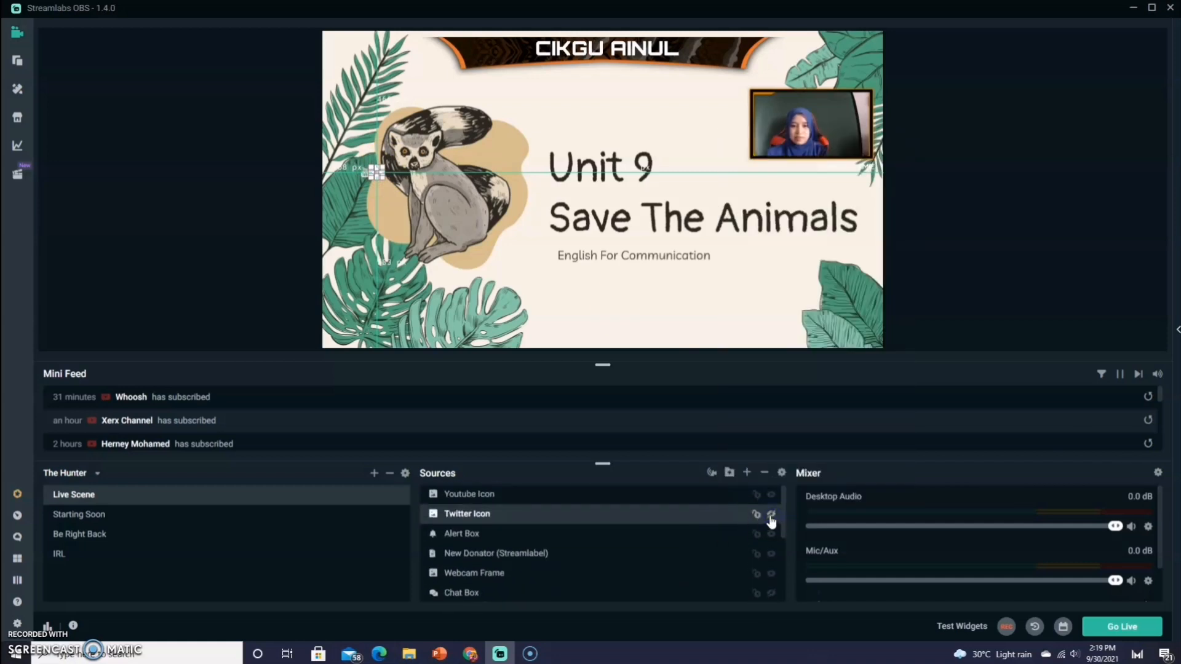
left_click(771, 495)
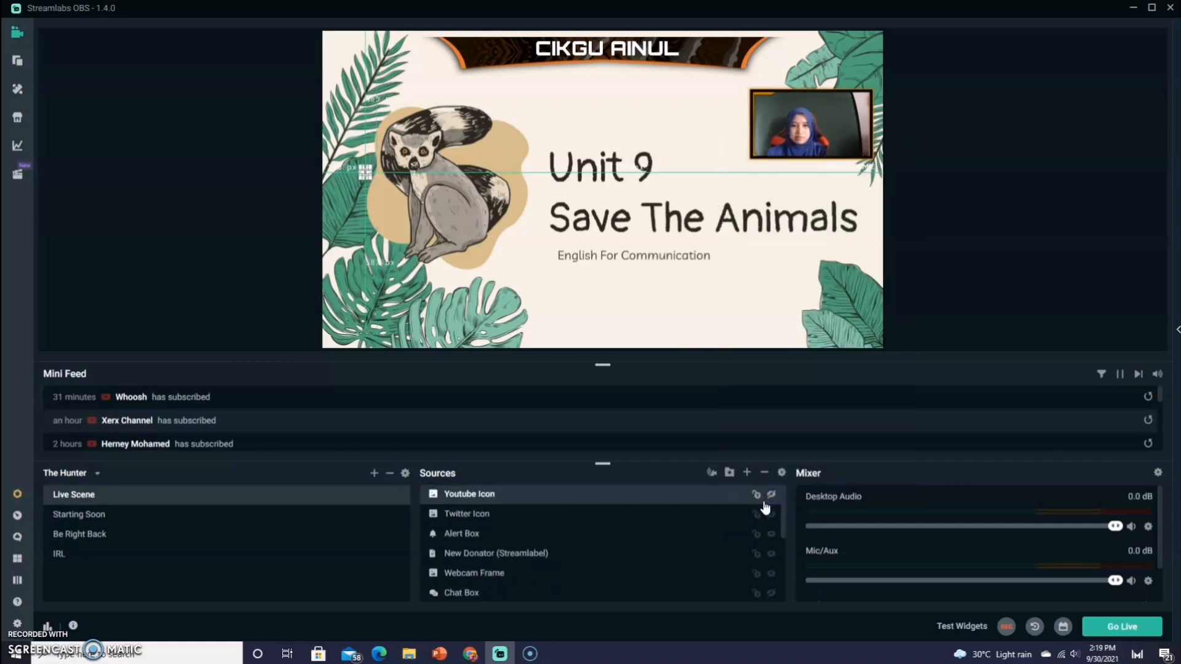
Step: Move the Header and its title text up to the top edge of the Live Scene canvas
left_click(465, 232)
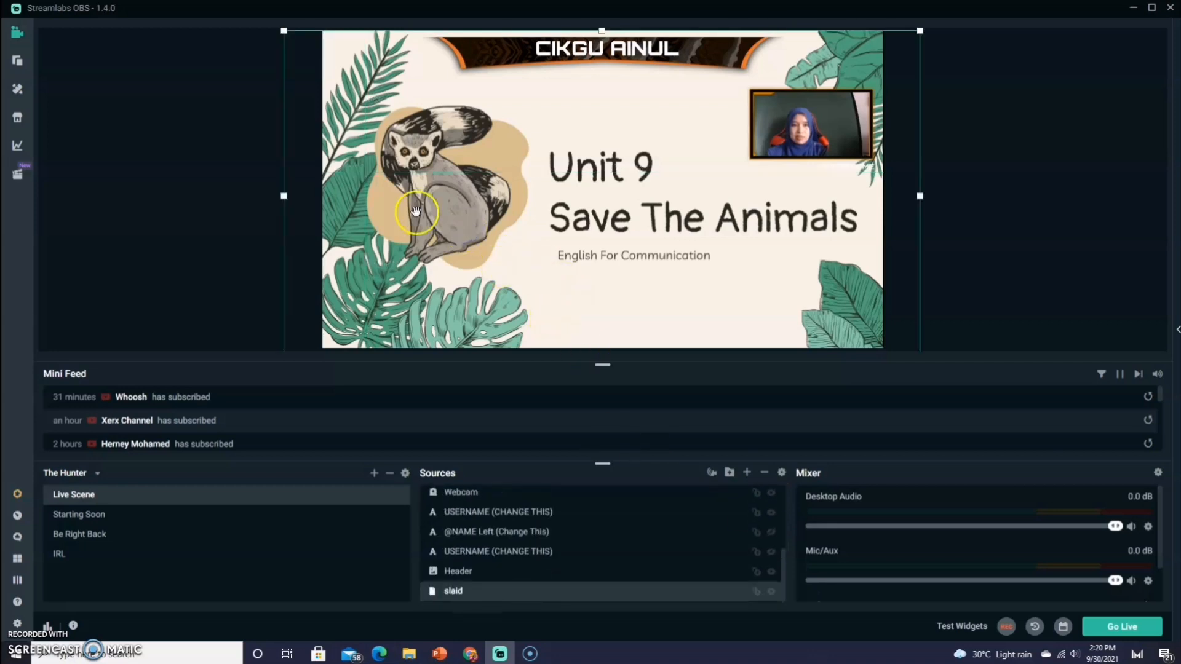
left_click_drag(679, 60, 637, 48)
left_click(697, 61)
left_click(668, 56)
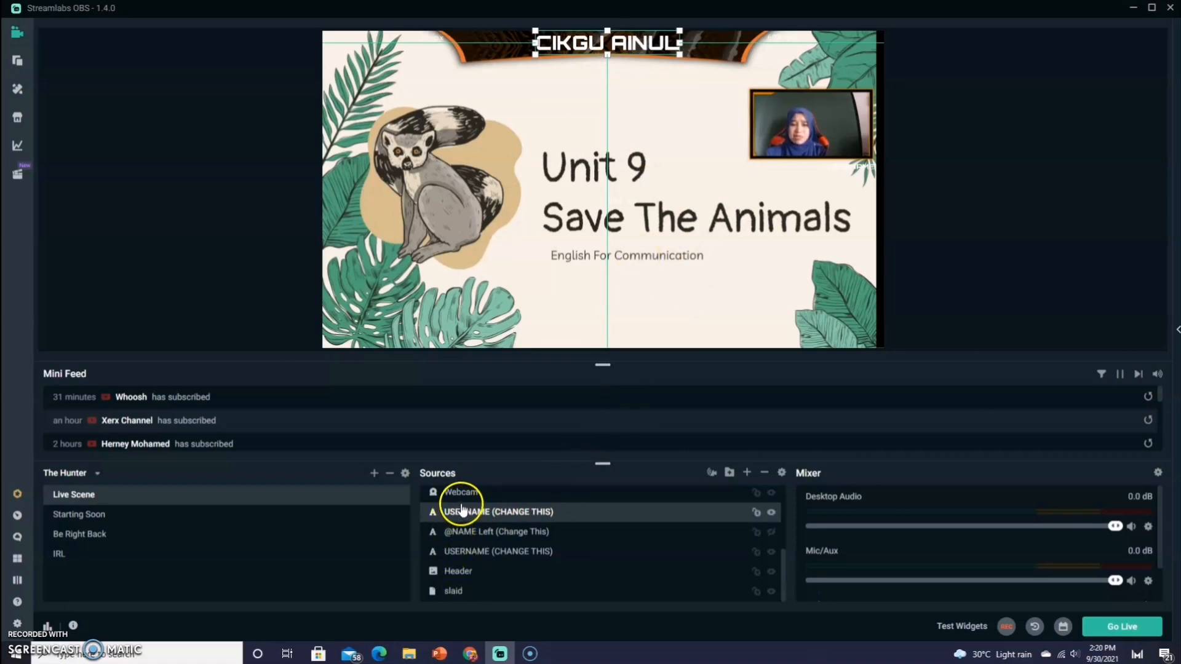
left_click(747, 473)
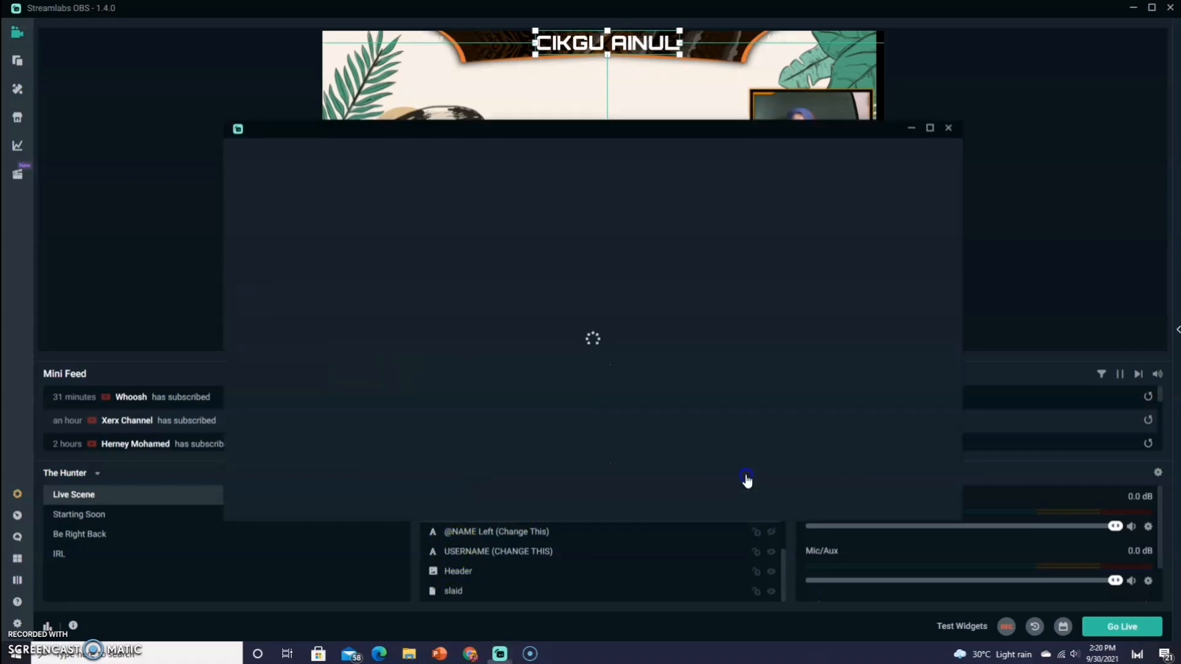
left_click(257, 315)
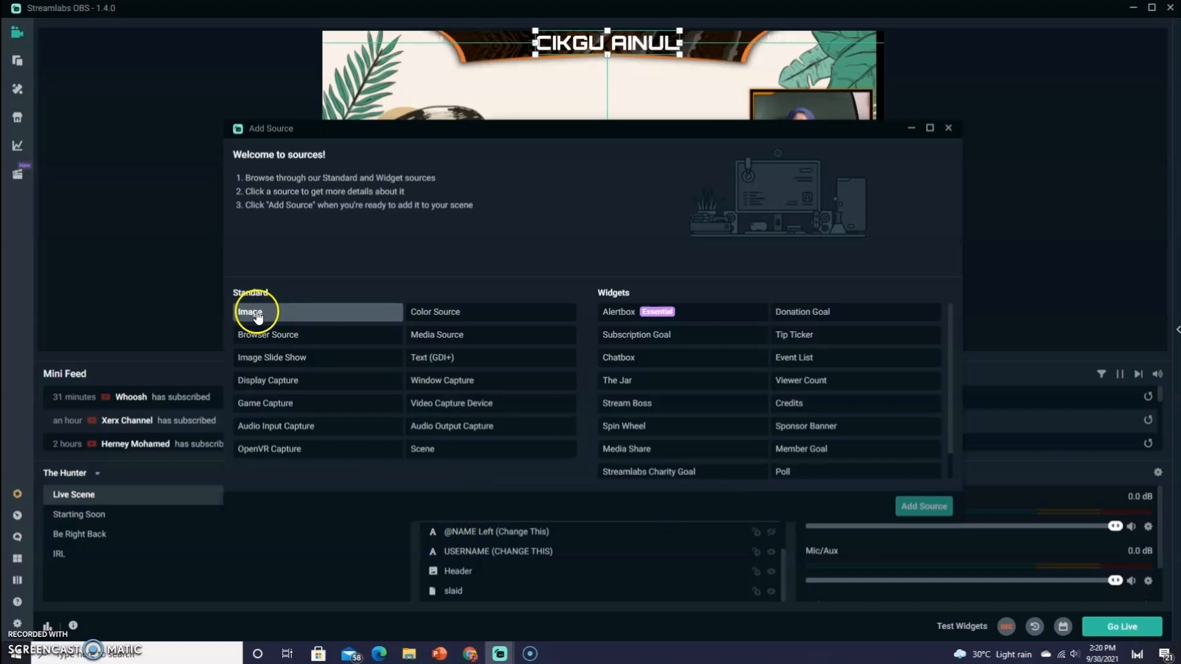
left_click(952, 130)
left_click(729, 55)
left_click(567, 35)
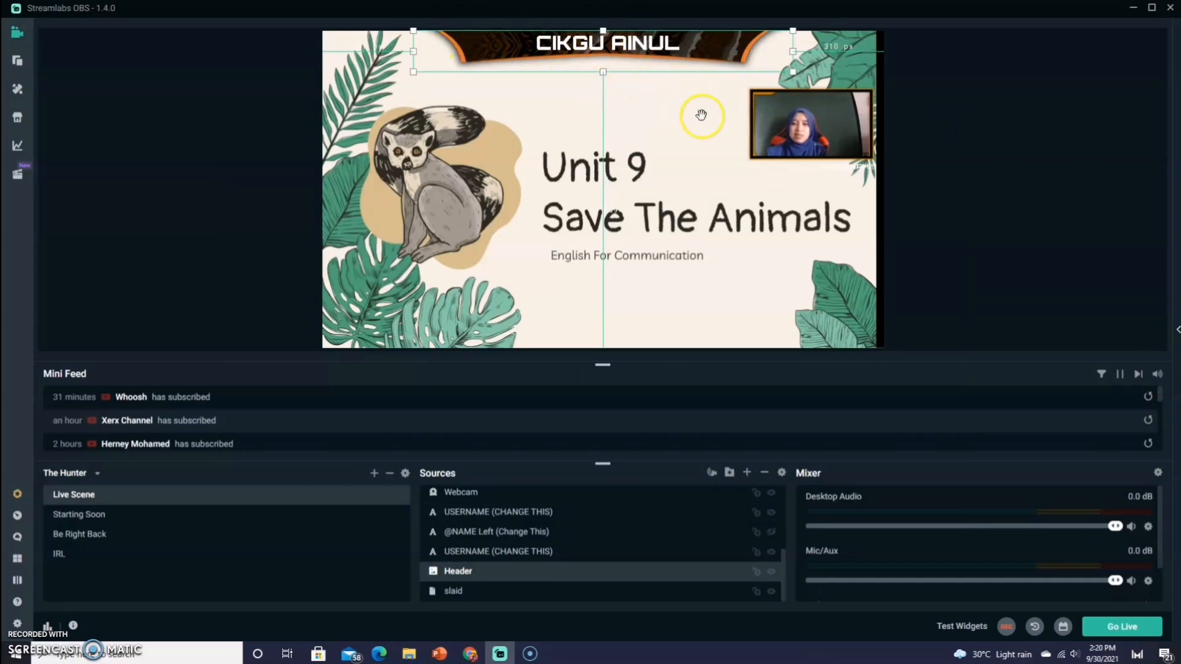
Step: Move the Webcam Frame and the Webcam together down to the lower-right corner of the slide in the Live Scene
left_click_drag(857, 155, 838, 331)
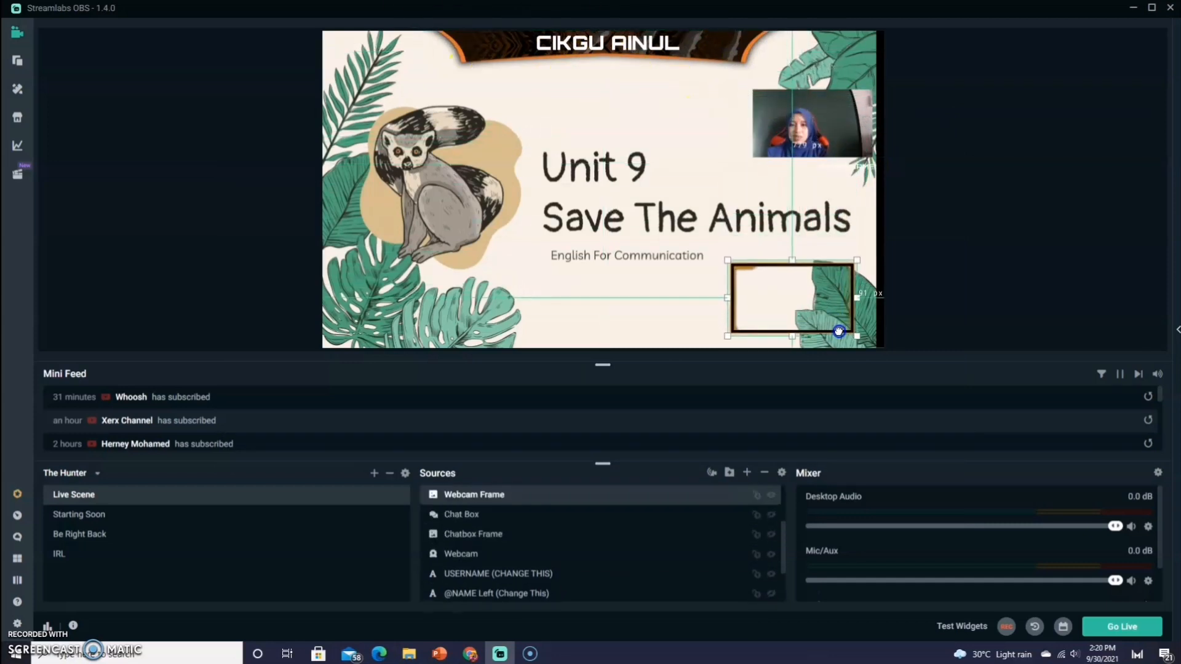
left_click_drag(851, 124, 825, 324)
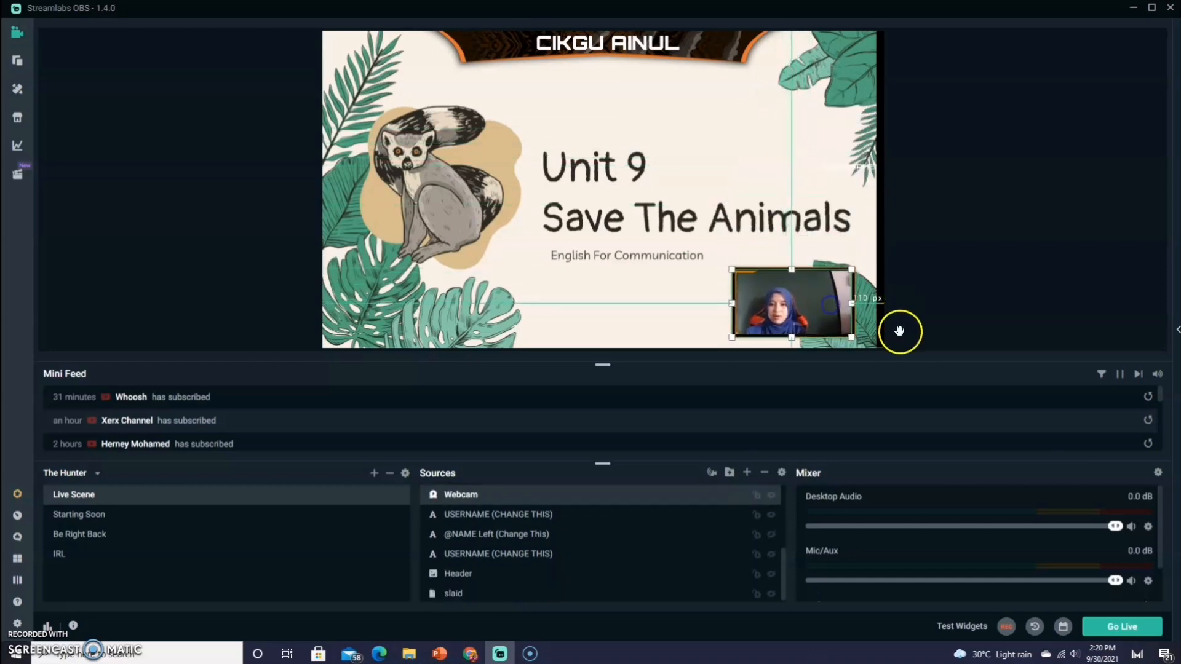
Step: Hide the USERNAME (CHANGE THIS) text source listed directly above Header in the Live Scene
left_click(862, 161)
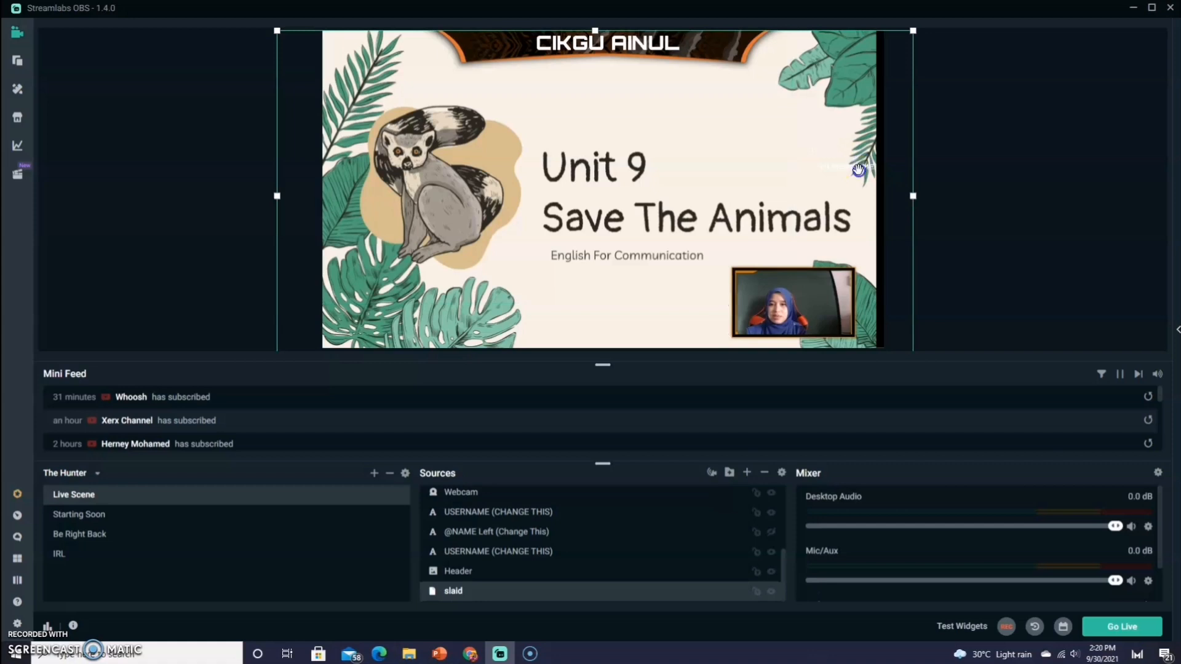
left_click(858, 170)
left_click(783, 592)
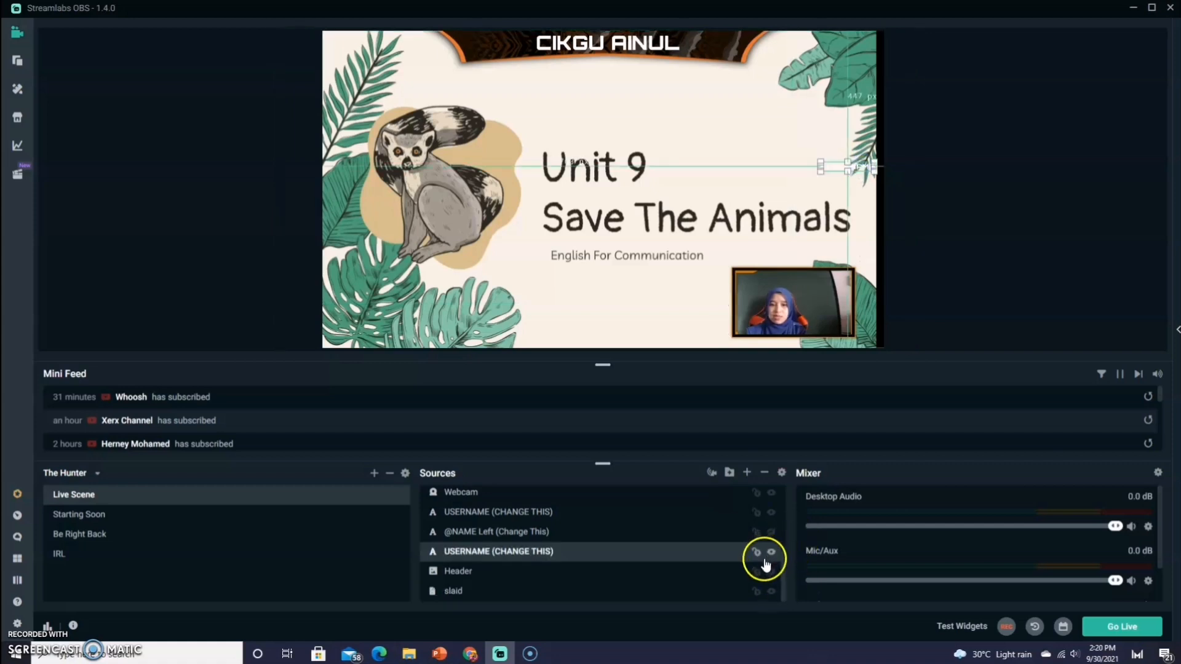
left_click(827, 183)
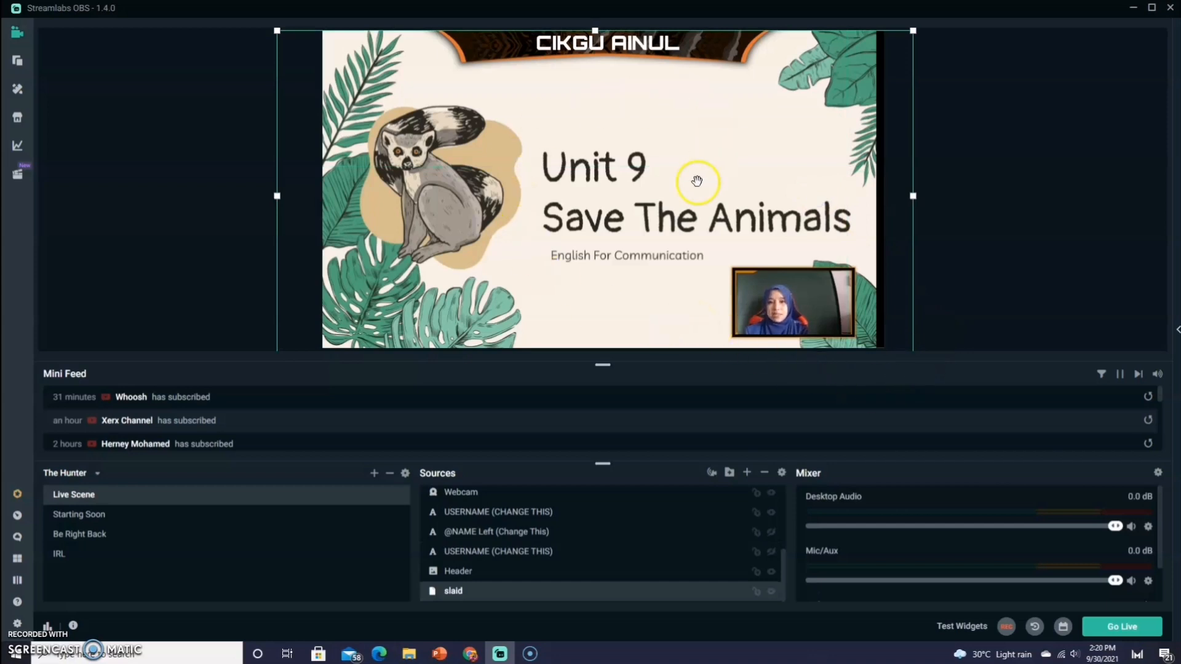
left_click(667, 242)
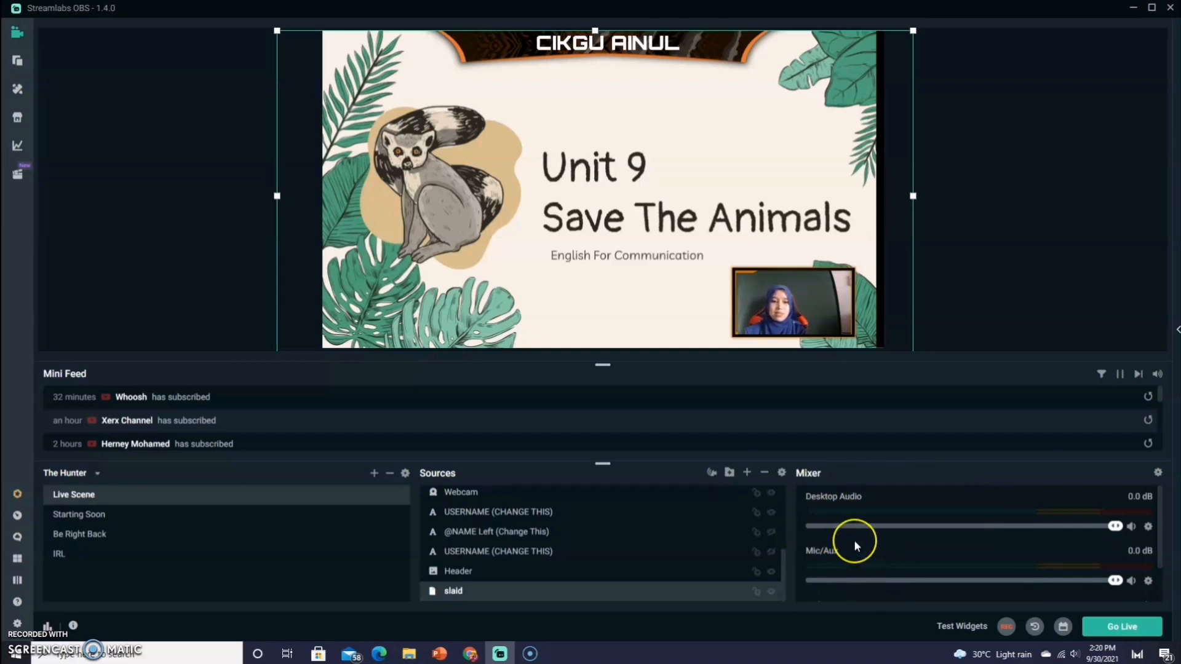
Step: Add an Audio Input Capture source that uses the Microphone (C922 Pro Stream Webcam) device
left_click(747, 477)
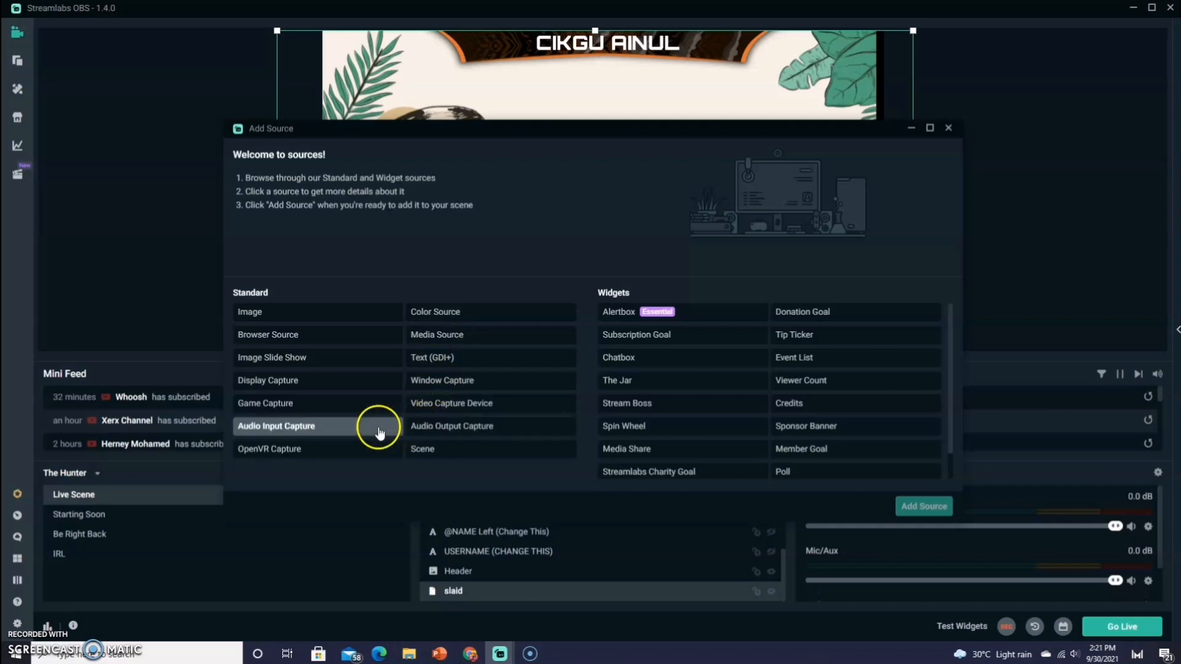
left_click(323, 428)
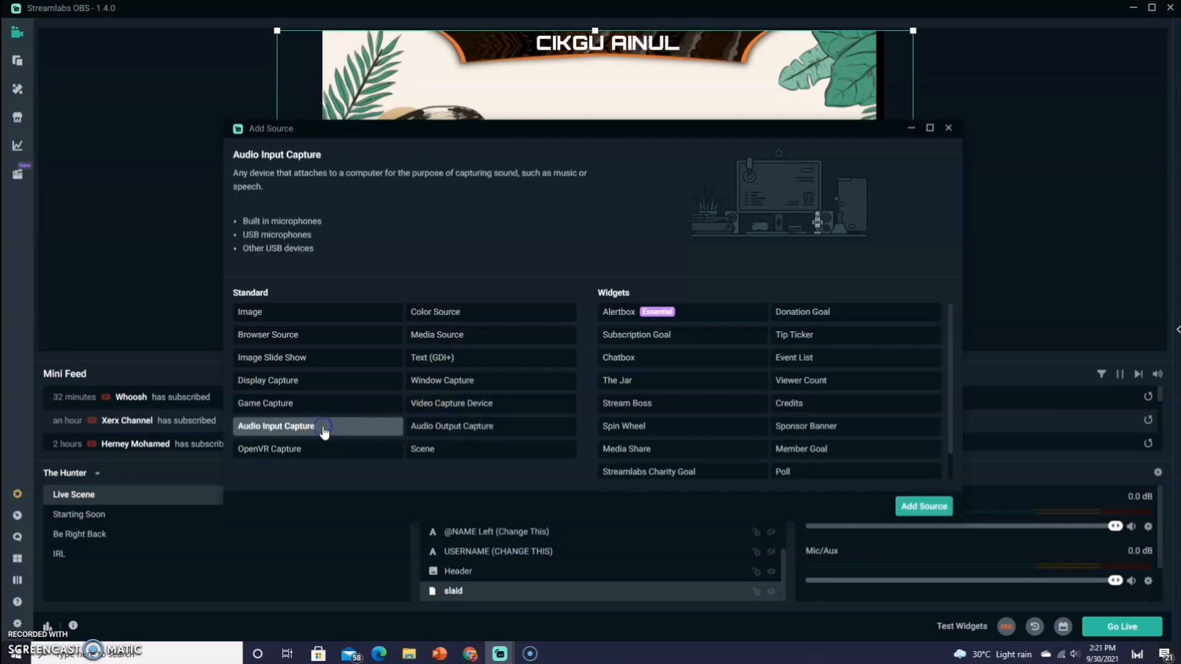
left_click(923, 508)
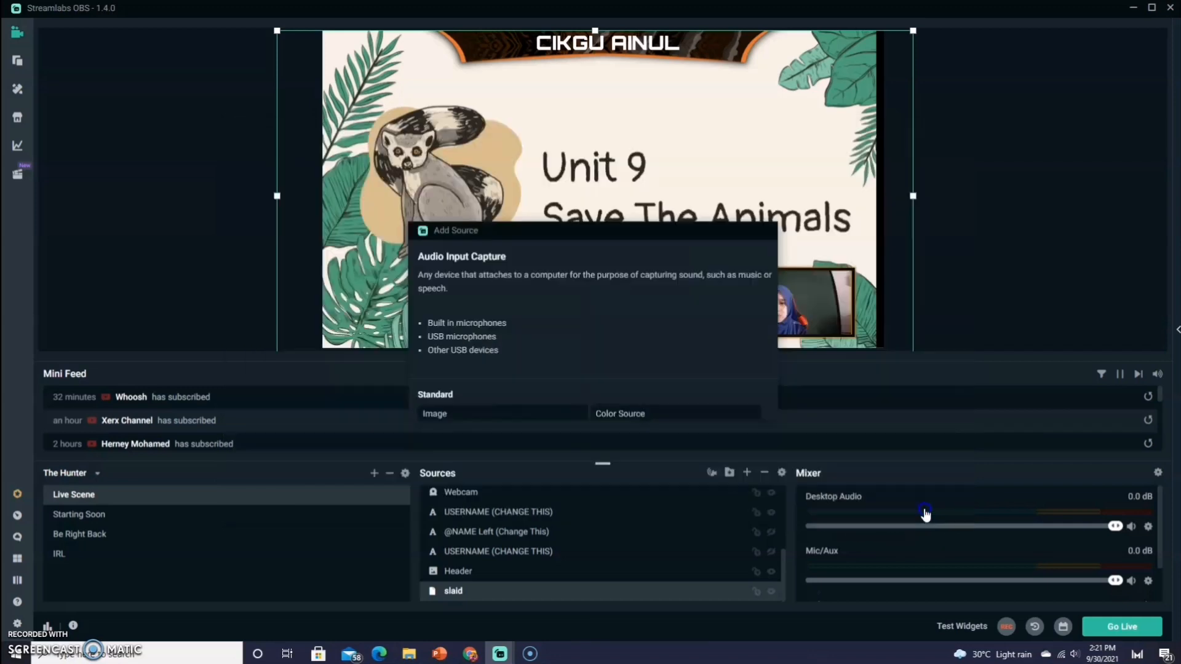
left_click(738, 406)
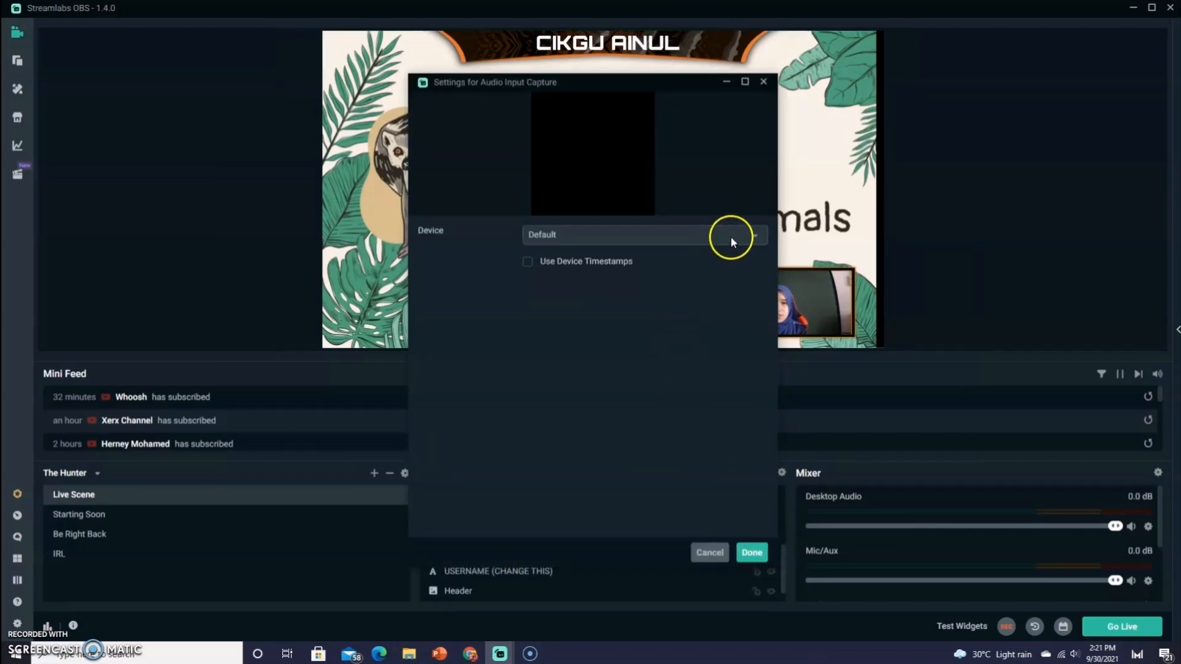
left_click(730, 241)
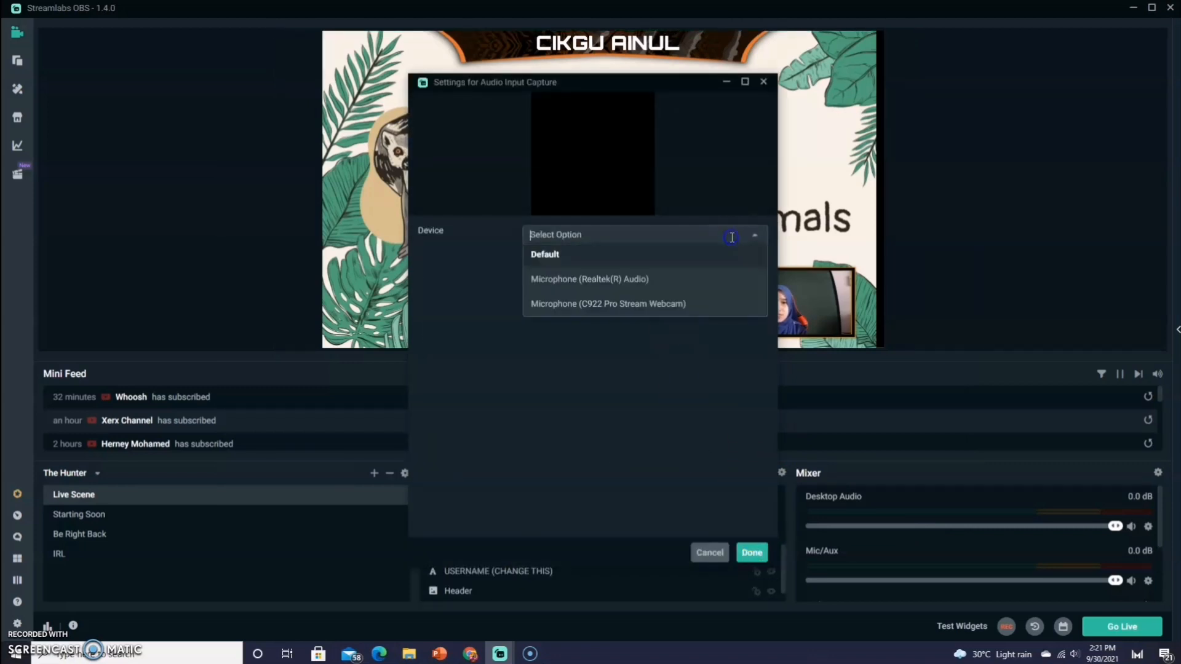
left_click(718, 305)
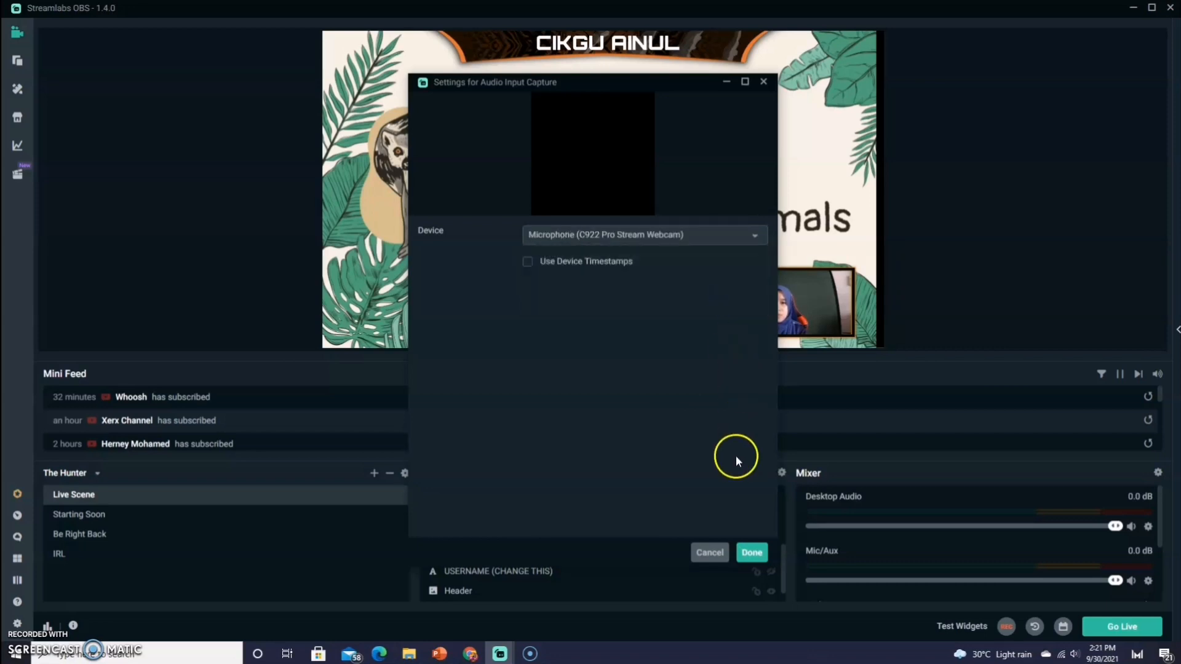
left_click(751, 552)
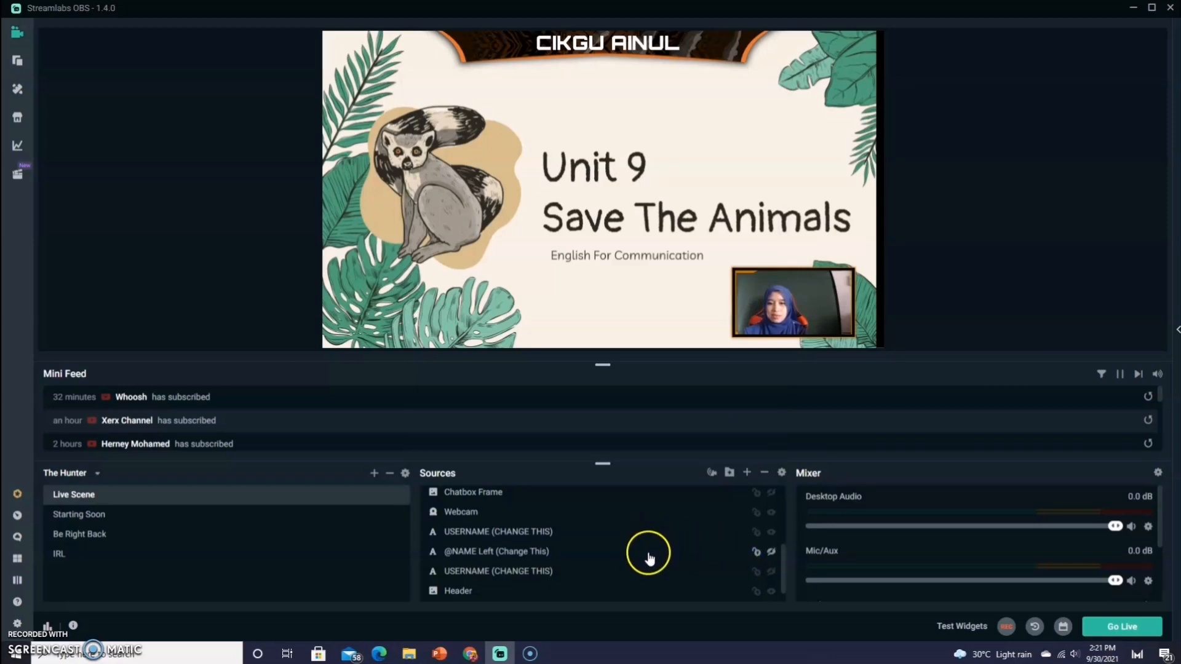
Step: Add an Audio Output Capture source that uses the Speakers (Realtek(R) Audio) device
left_click(747, 473)
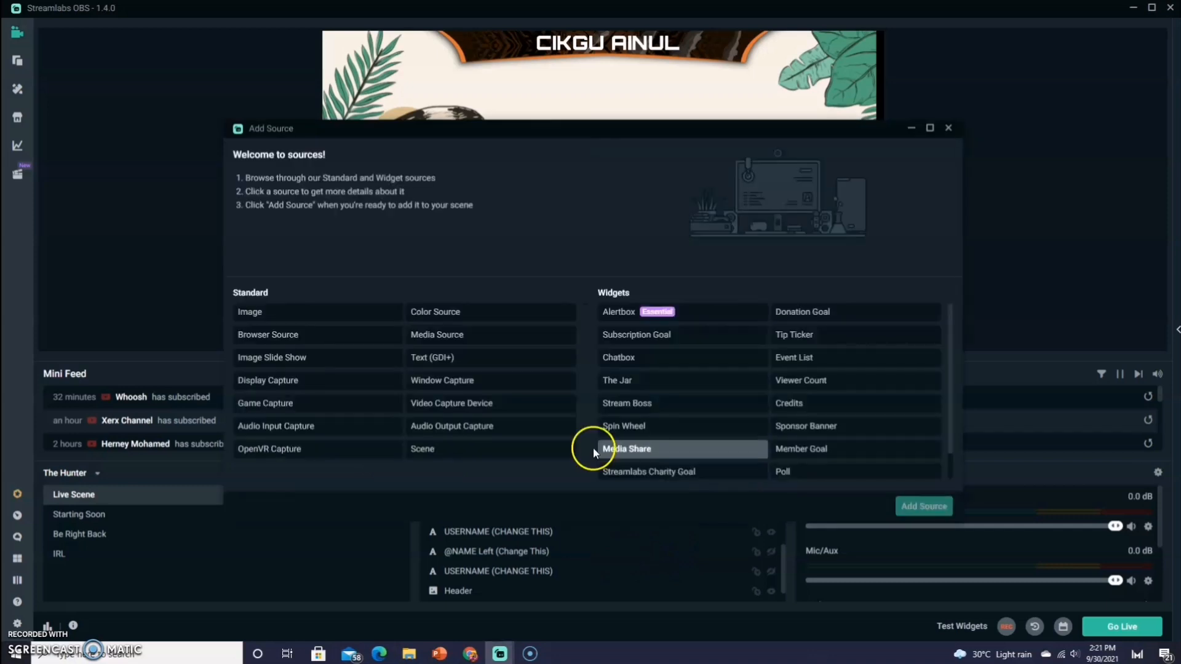
left_click(456, 430)
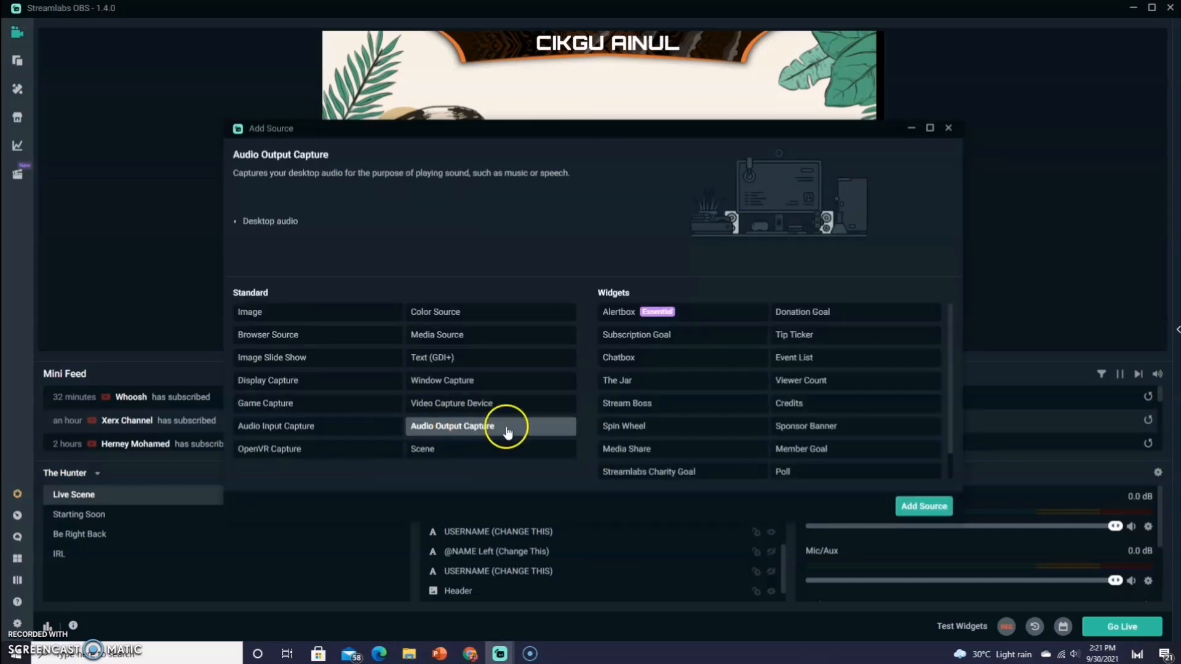
left_click(921, 507)
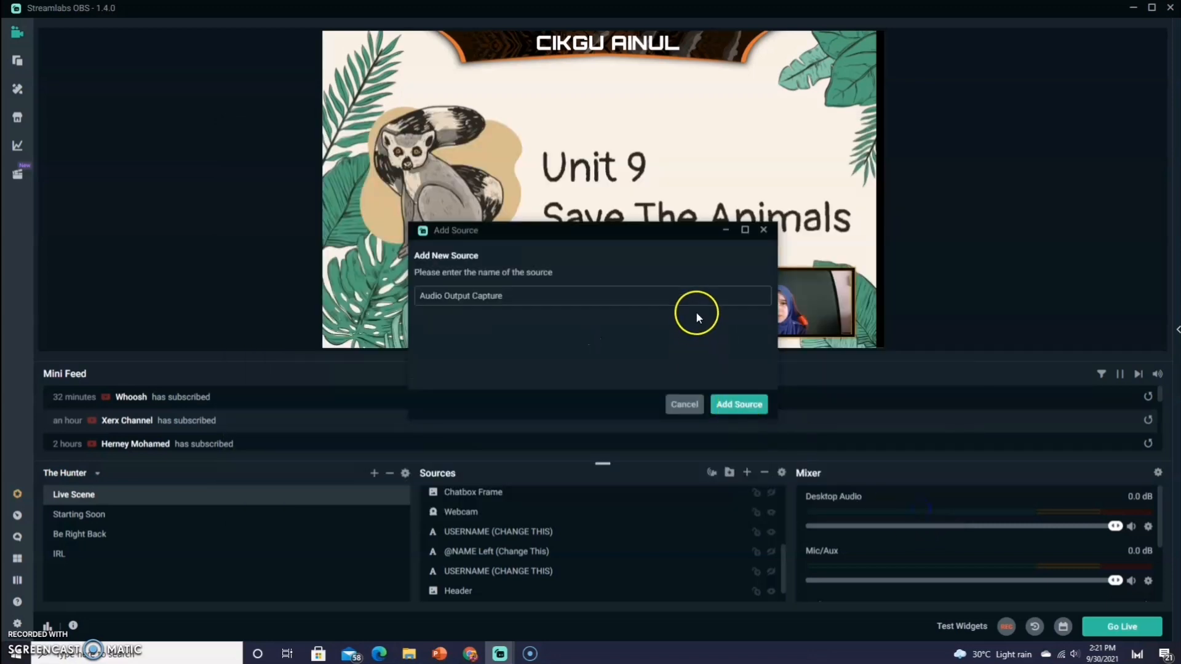
left_click(741, 404)
left_click(725, 237)
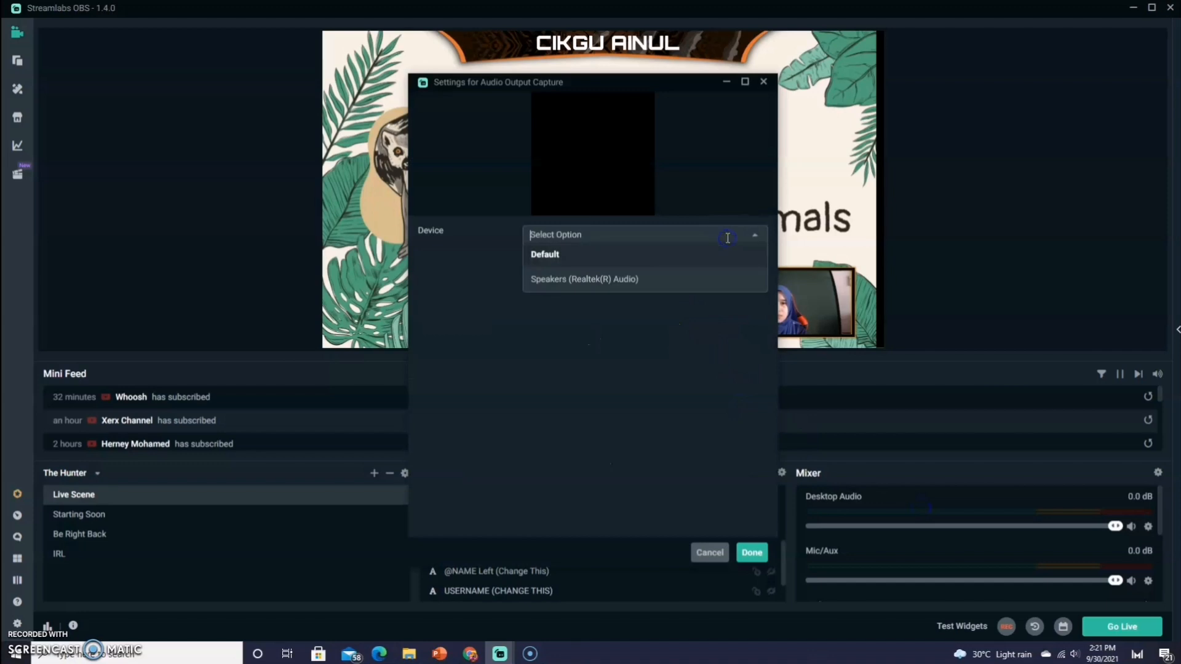
left_click(707, 278)
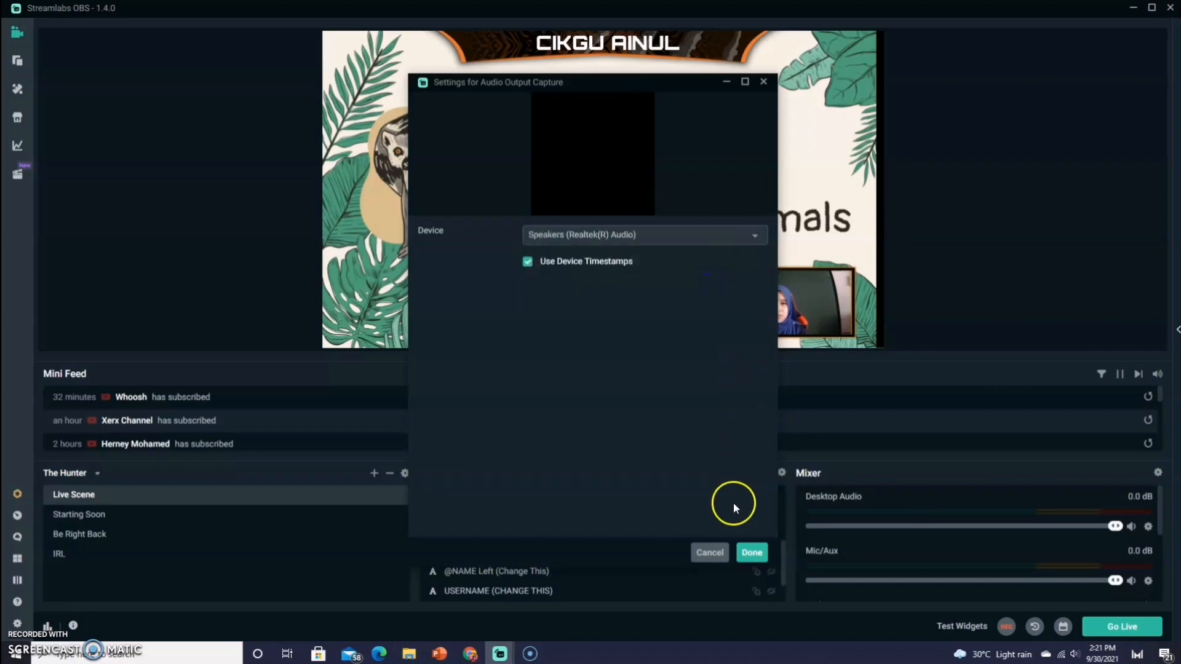
left_click(749, 554)
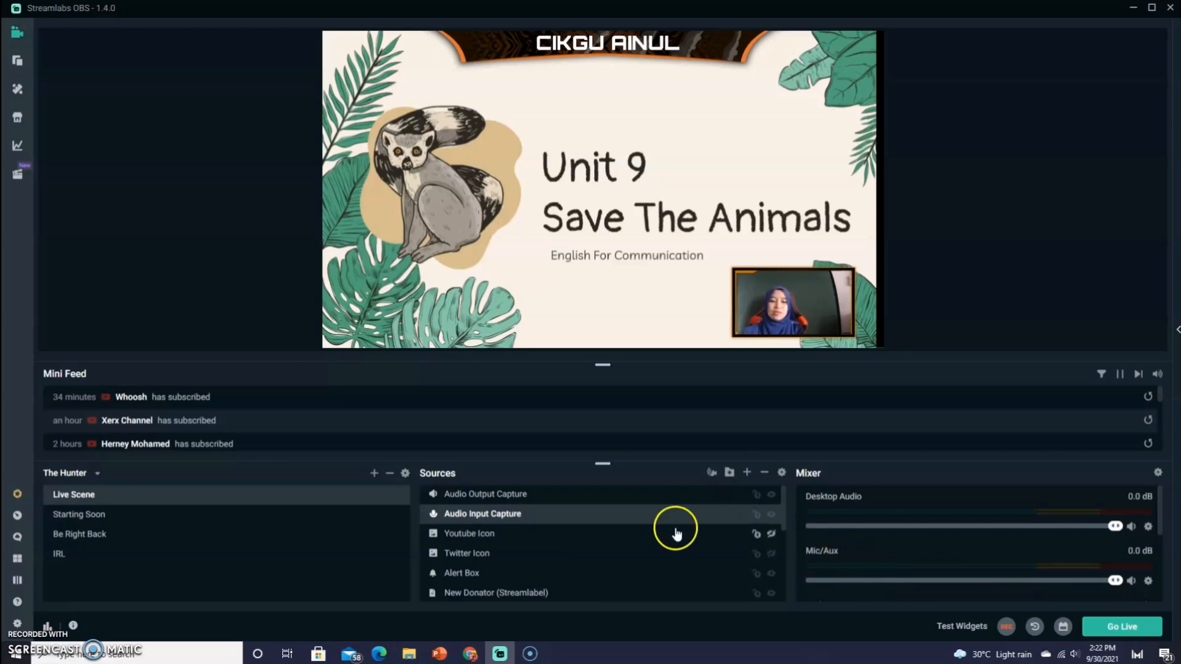
Step: Check the sound levels of the Audio Input Capture and Audio Output Capture sources in the mixer
left_click(540, 512)
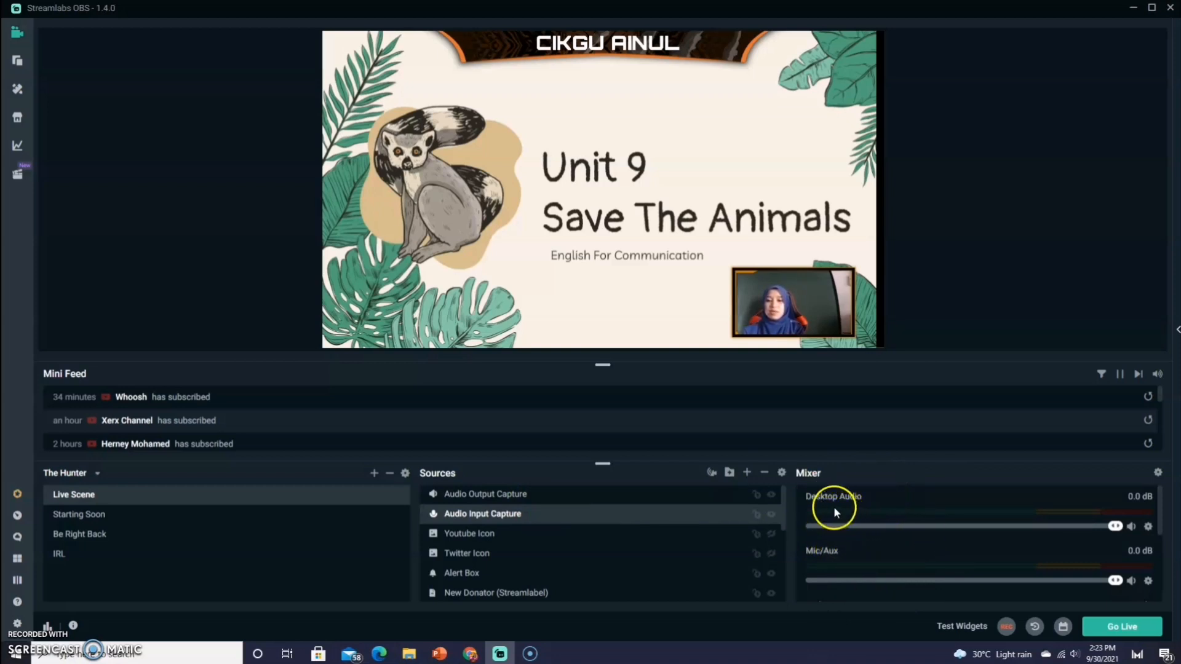
scroll(878, 544, "down", 3)
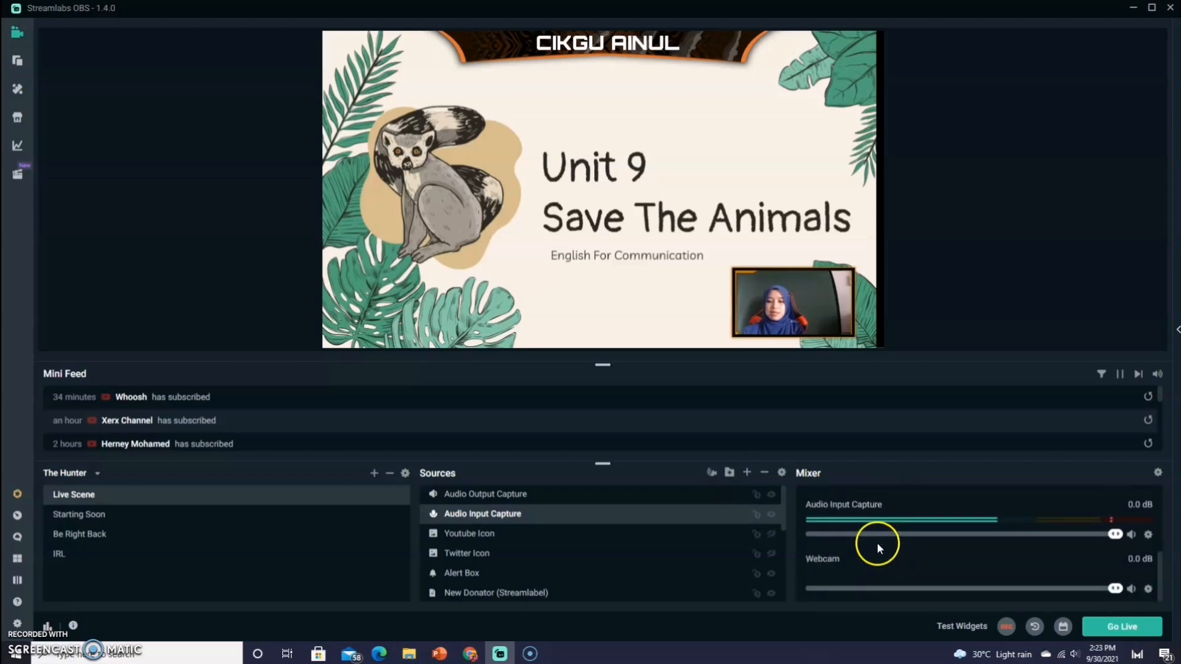
scroll(900, 538, "up", 1)
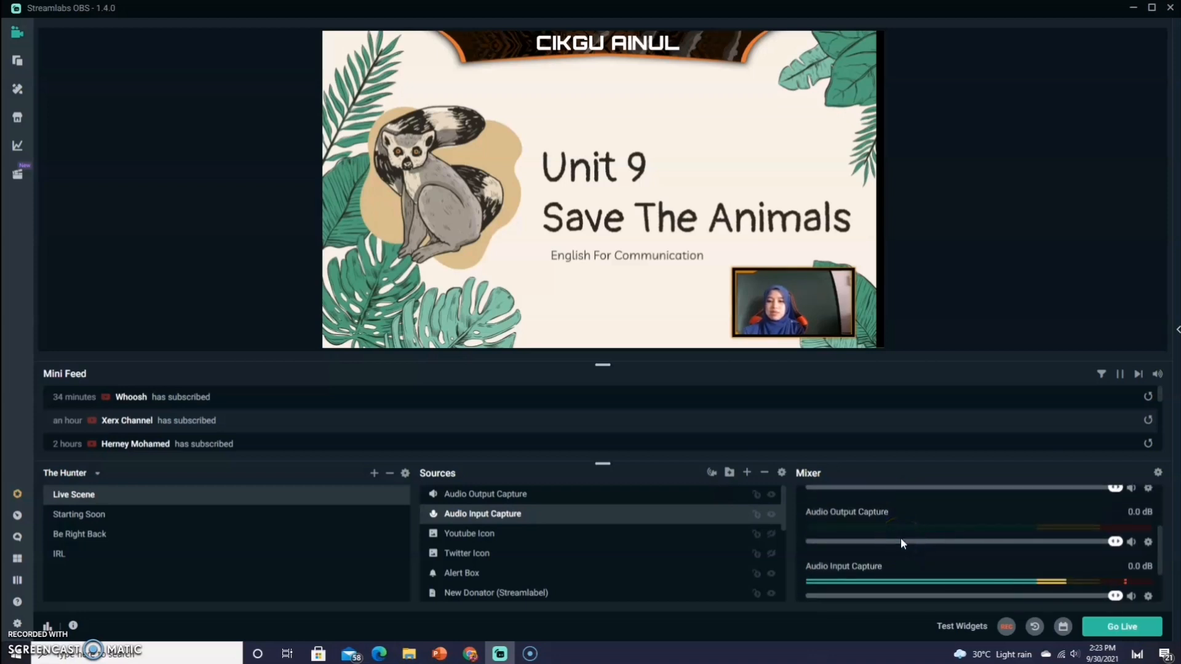
scroll(900, 538, "down", 1)
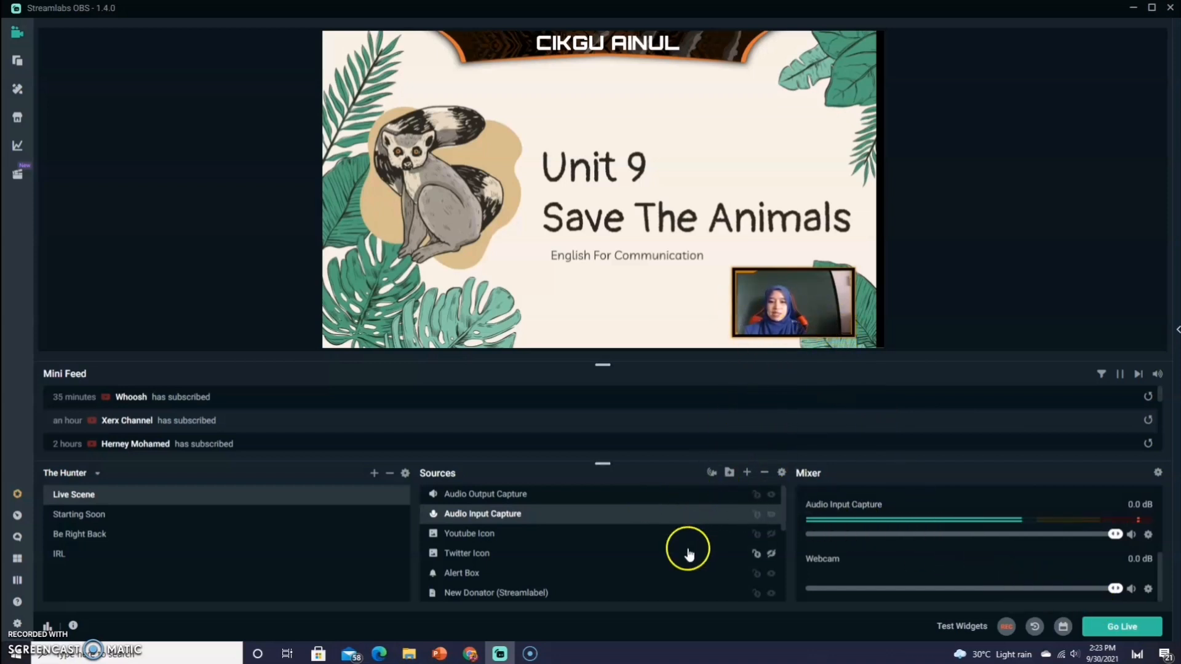
Step: Add a second Chroma Key filter to the Webcam source with the default filter name
scroll(683, 547, "down", 5)
scroll(672, 552, "up", 5)
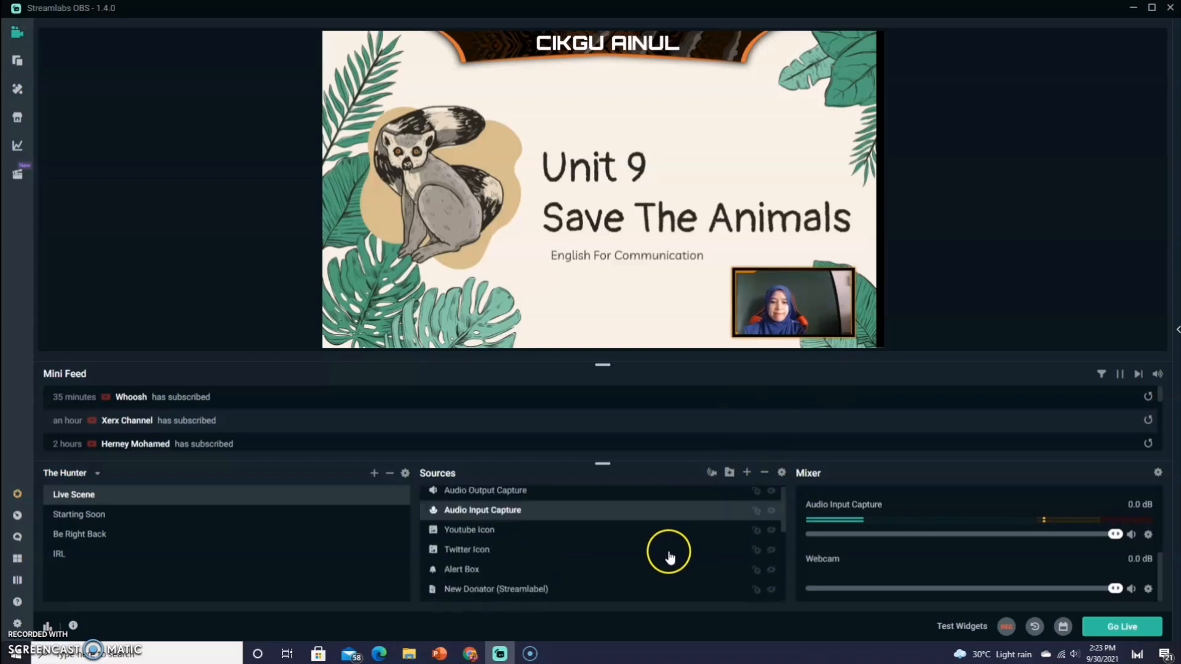
scroll(609, 535, "down", 3)
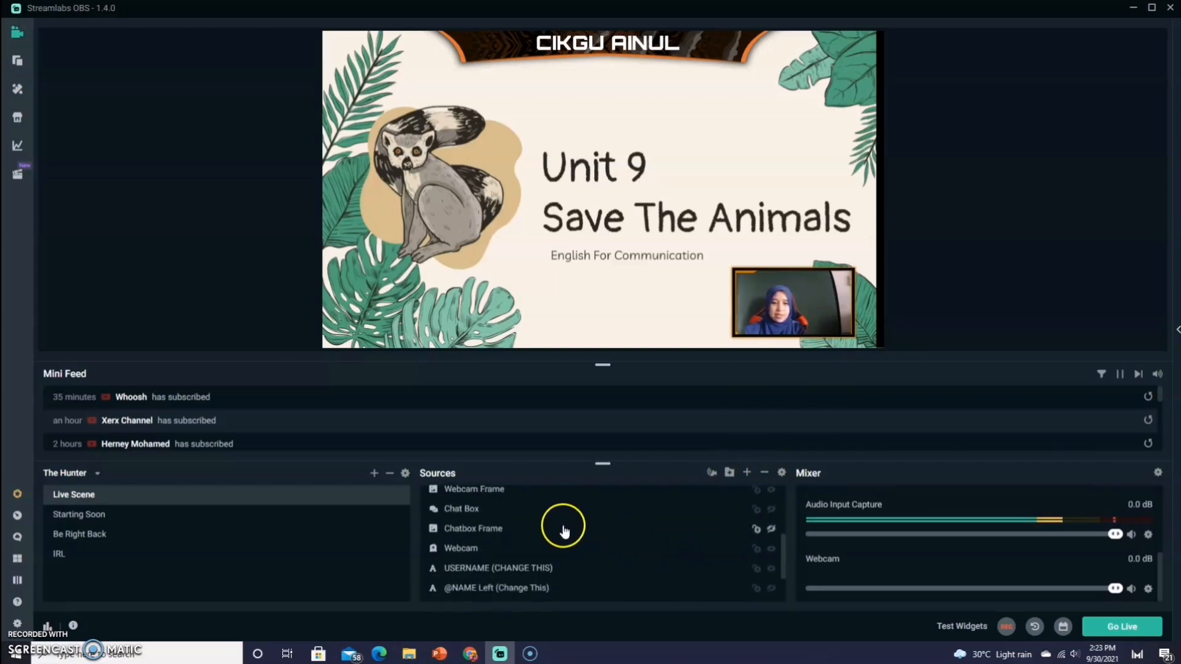
left_click(466, 549)
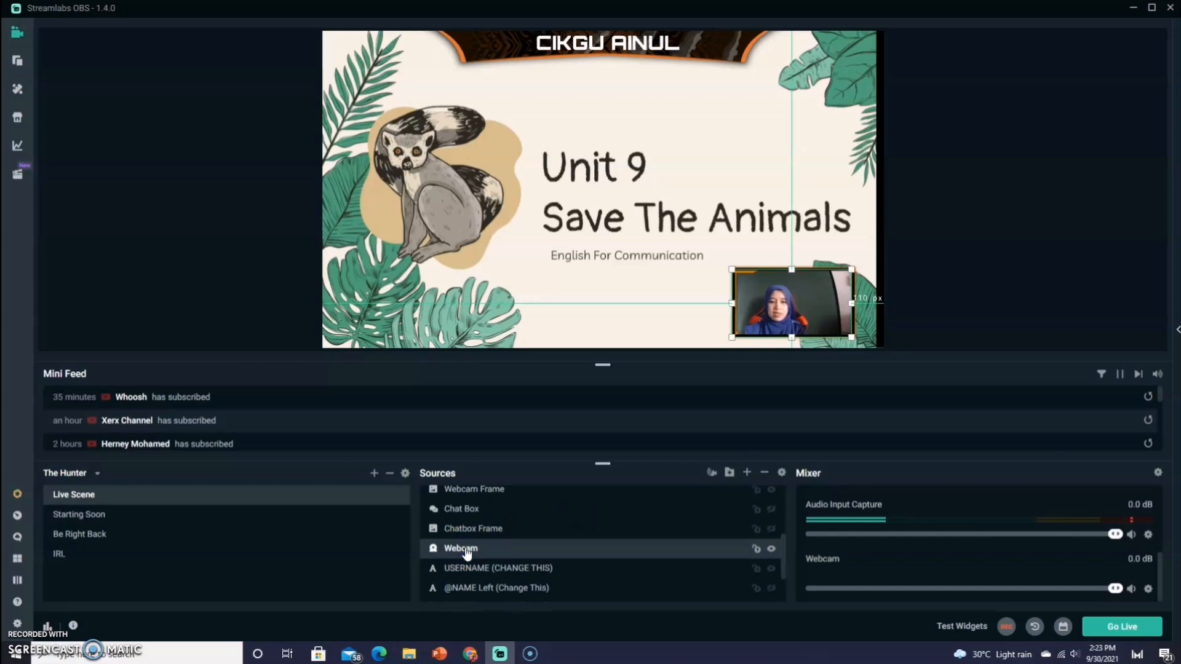
right_click(467, 550)
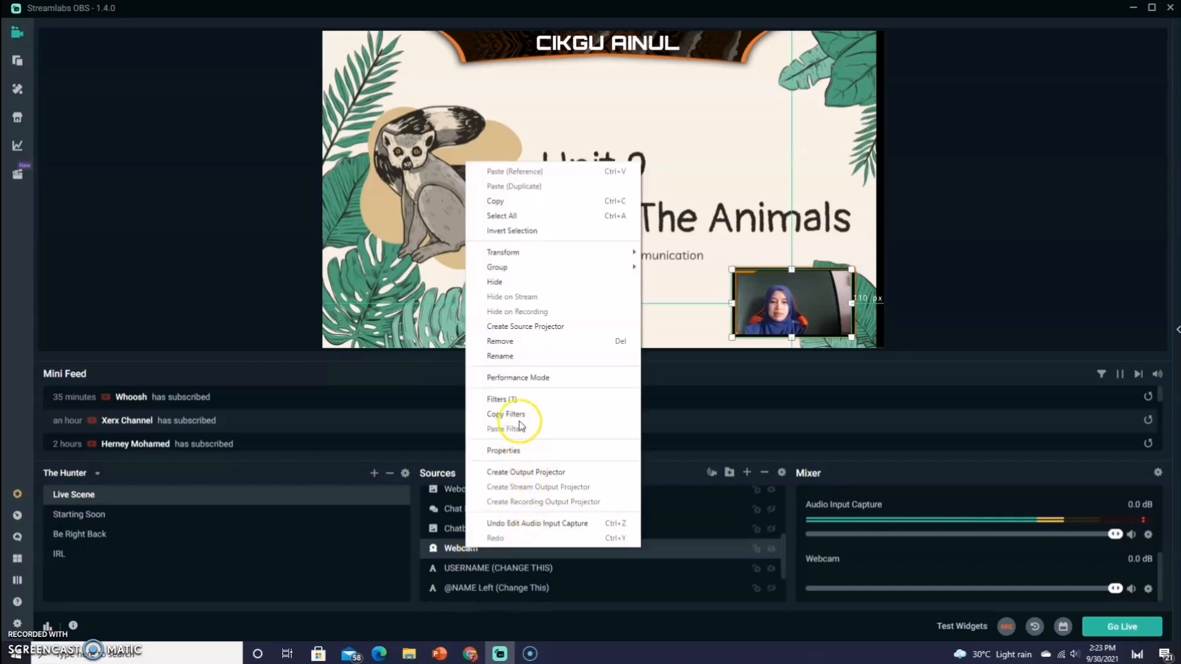
left_click(518, 401)
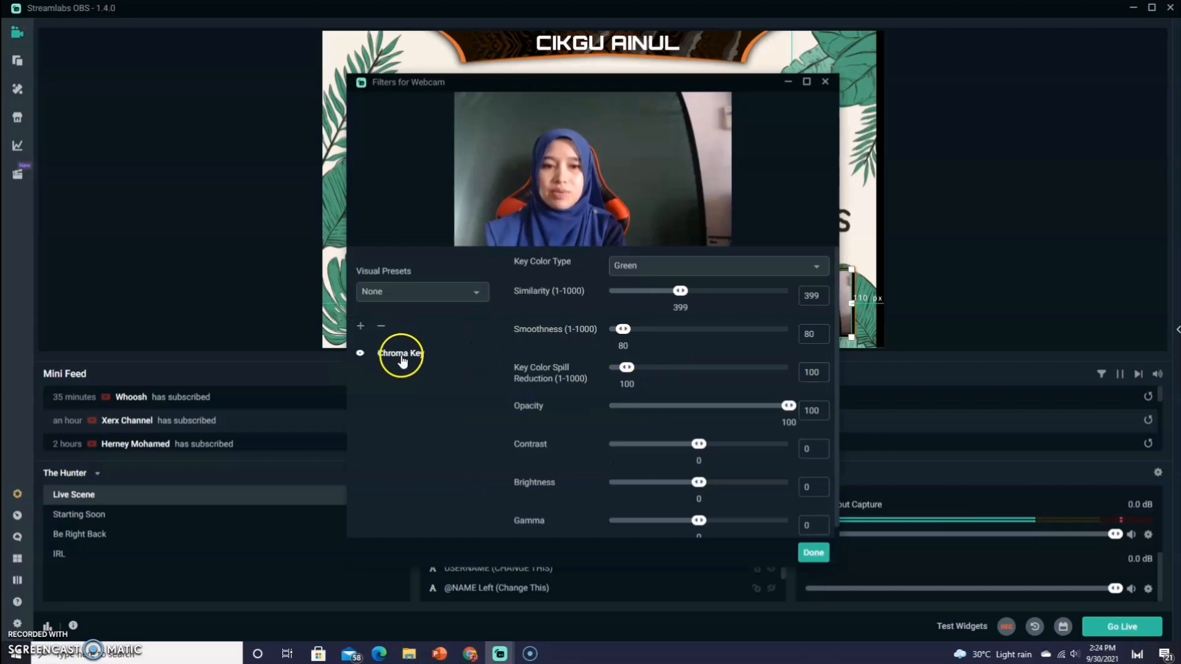
left_click(361, 329)
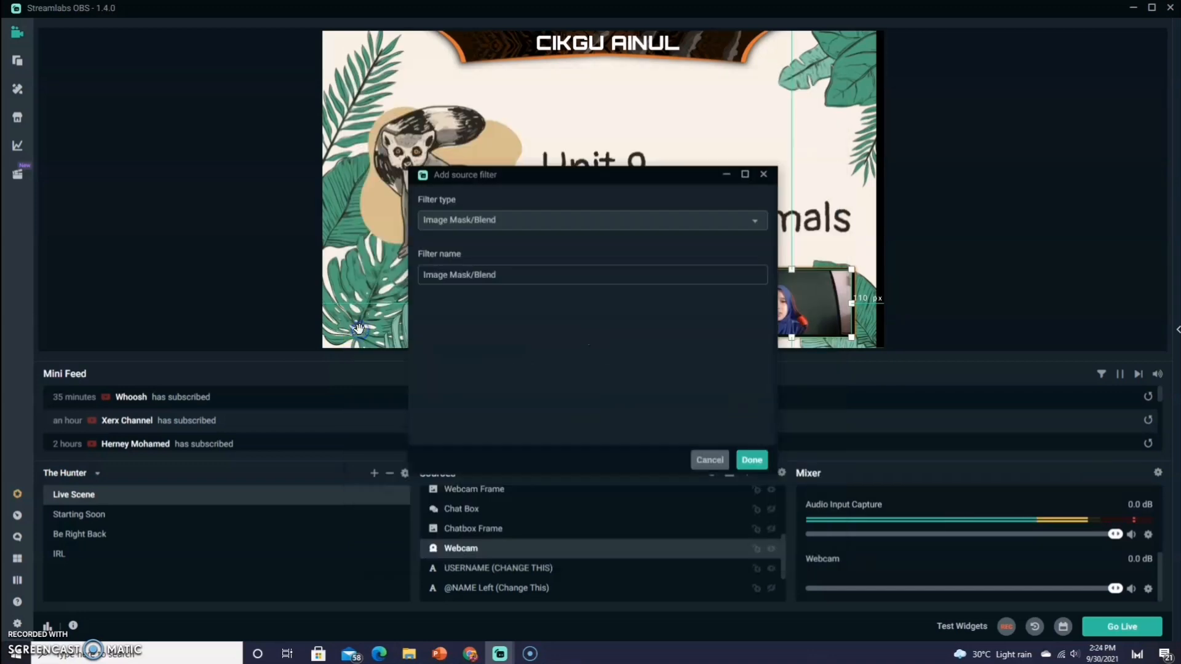
left_click(755, 222)
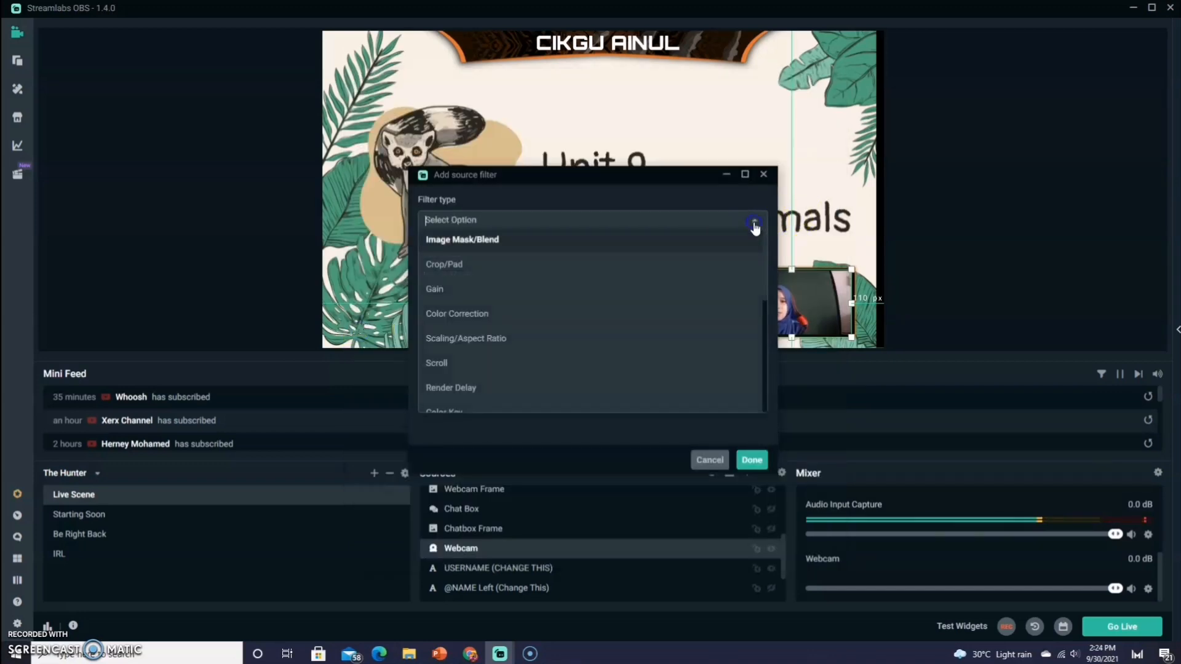
scroll(700, 338, "down", 3)
scroll(700, 339, "down", 2)
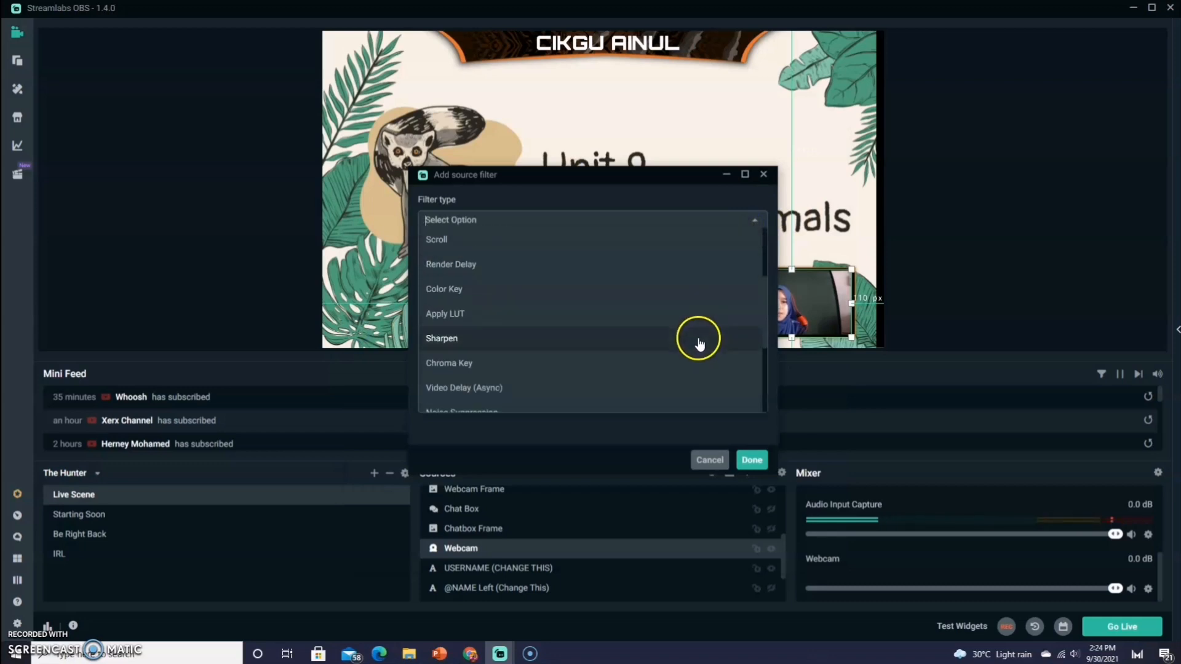
left_click(680, 362)
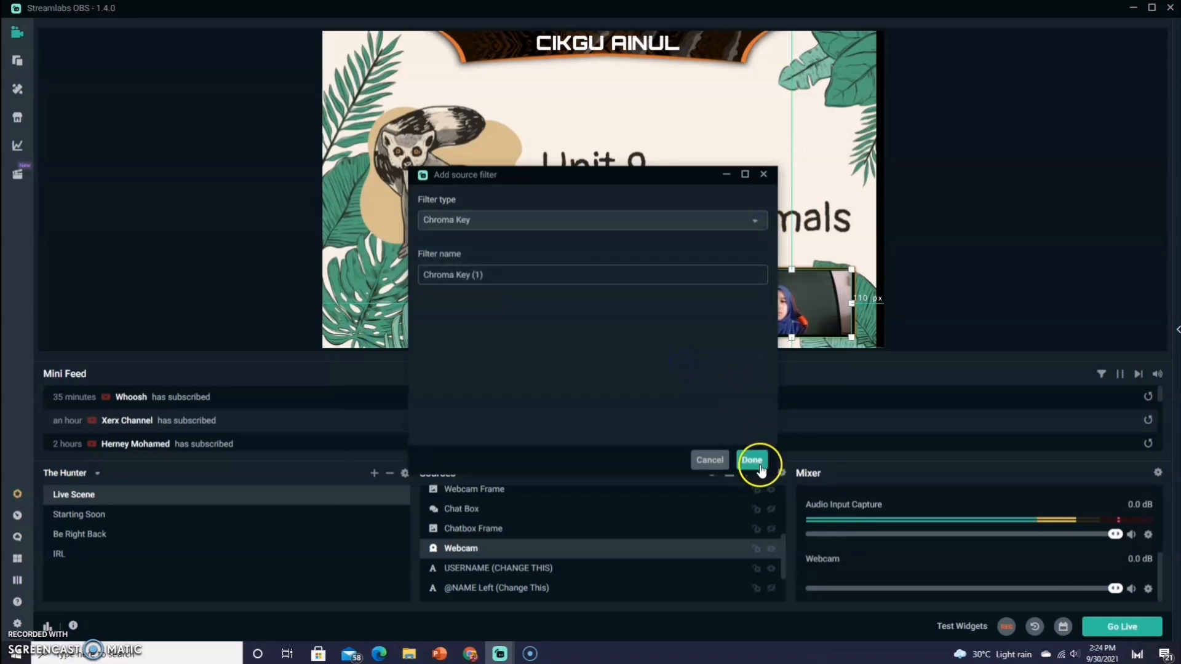
left_click(752, 460)
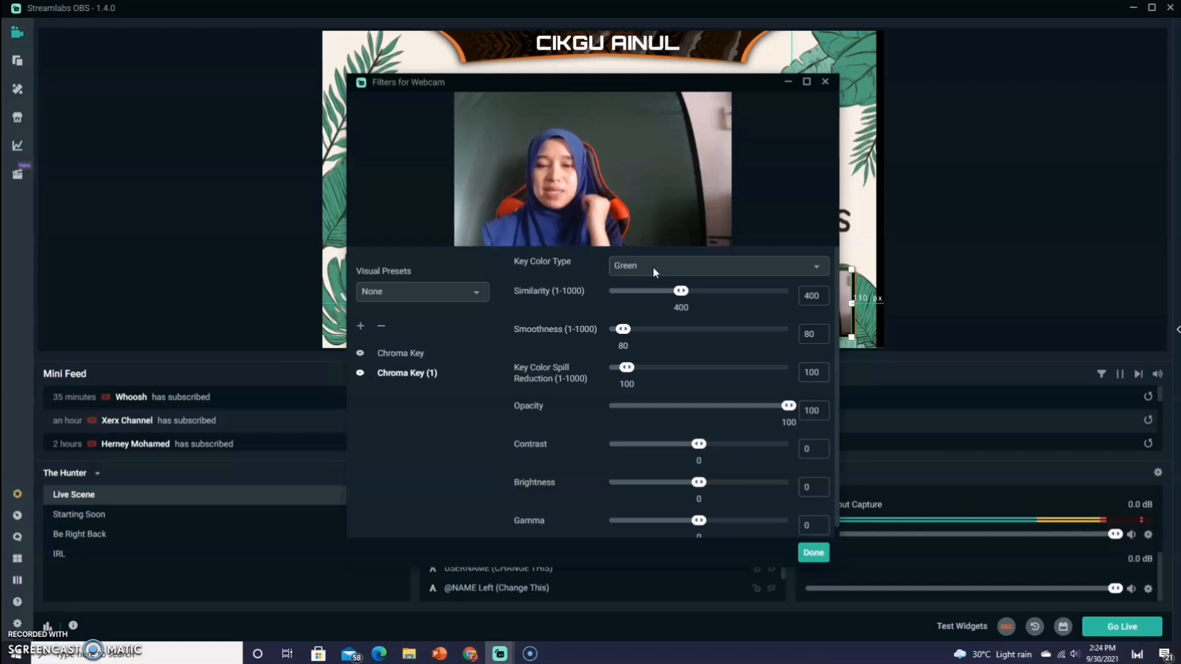
Step: Set the Similarity of the Chroma Key (1) filter to 355 with Green as key color, and close the webcam filters
left_click(682, 294)
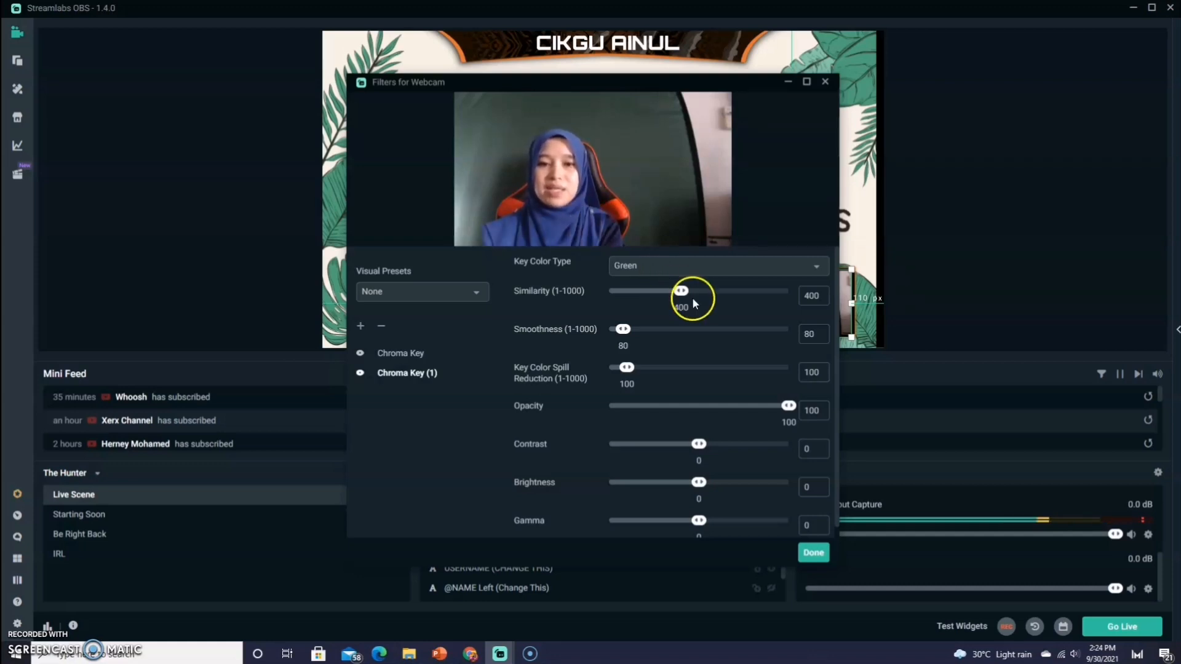
mouse_move(684, 297)
left_mouse_down()
mouse_move(696, 297)
mouse_move(675, 295)
mouse_move(701, 298)
mouse_move(674, 298)
left_mouse_up()
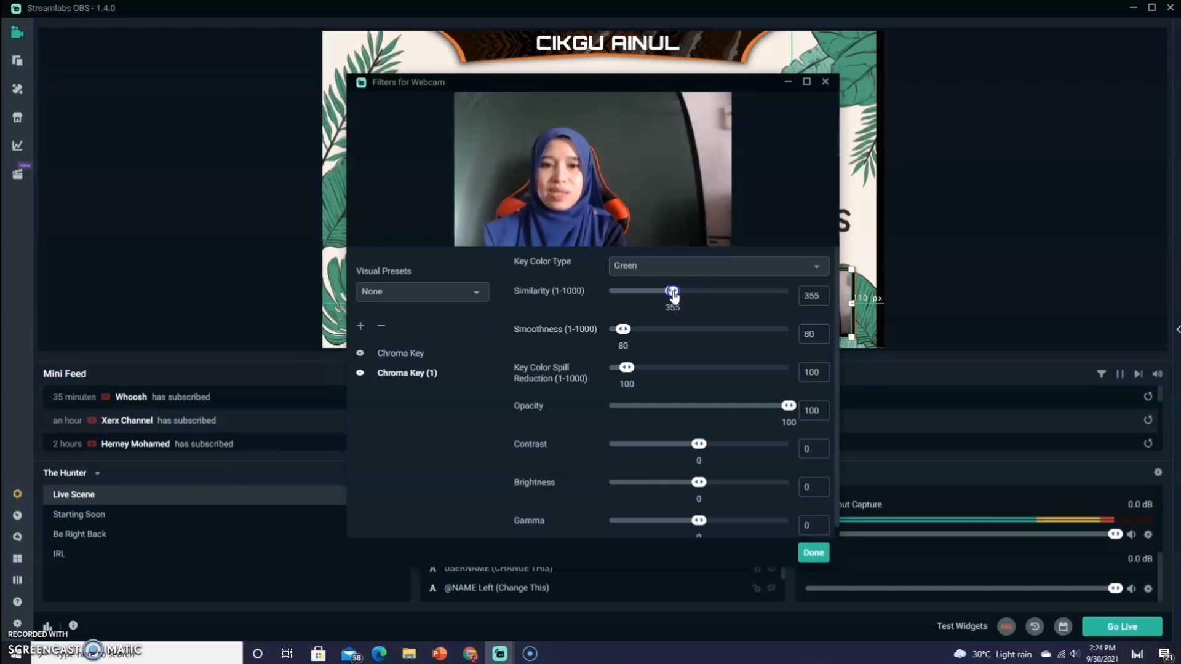
left_click(814, 553)
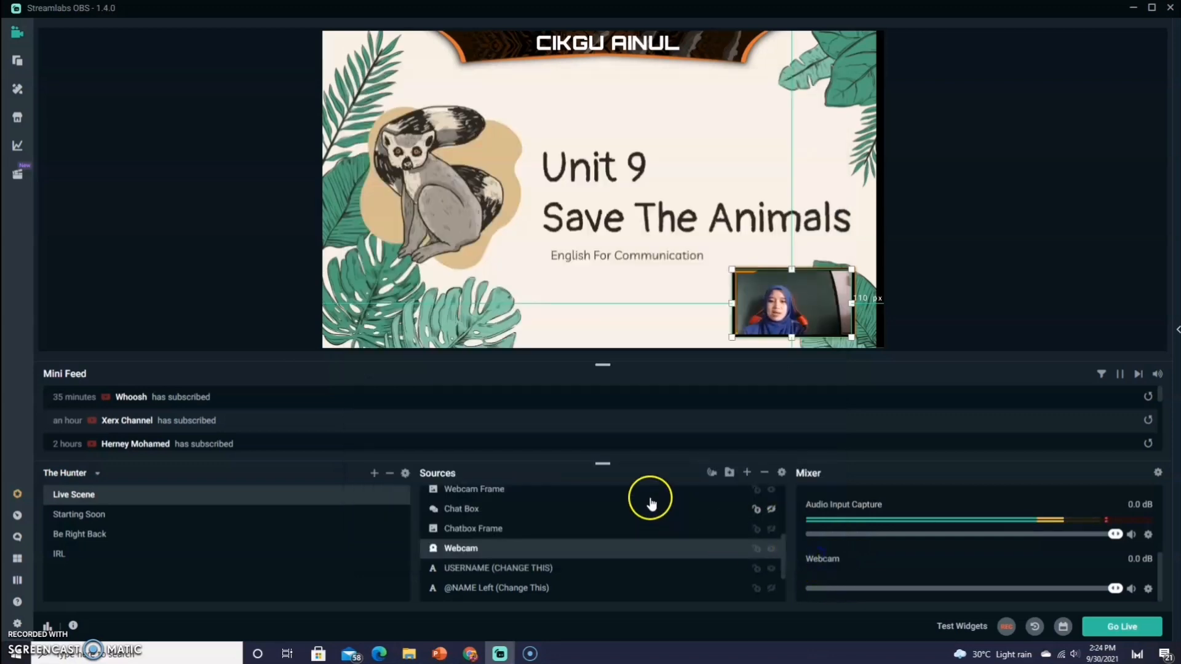
left_click(984, 305)
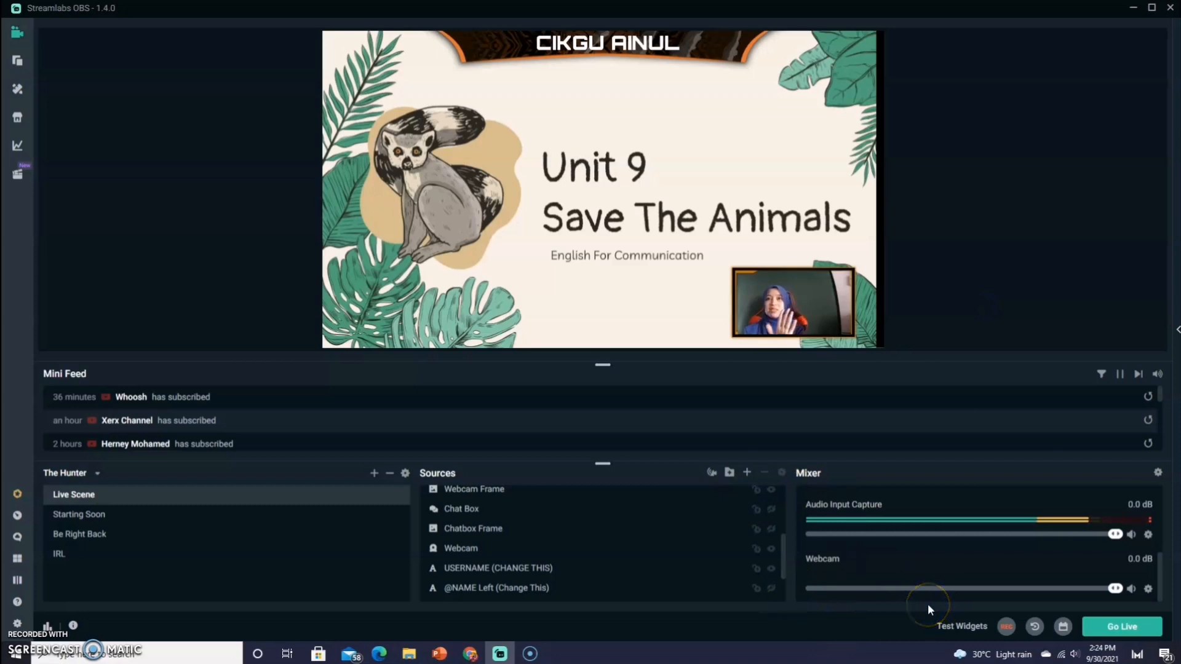
Step: Open the Go Live setup for the YouTube stream
left_click(1126, 628)
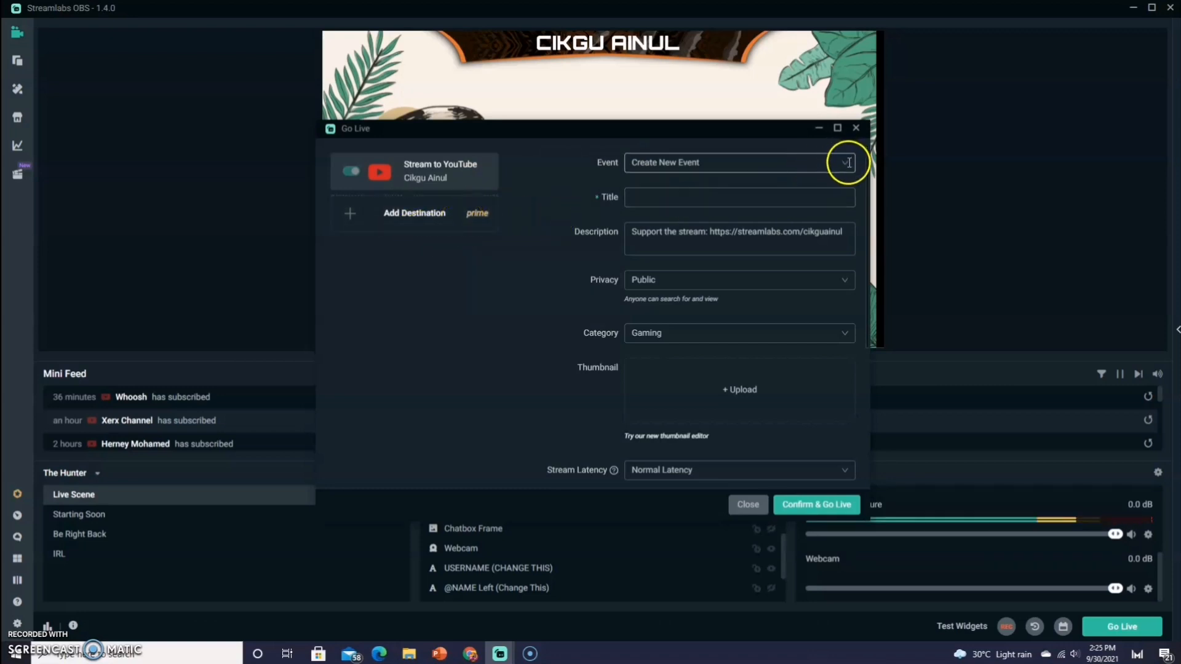
left_click(811, 165)
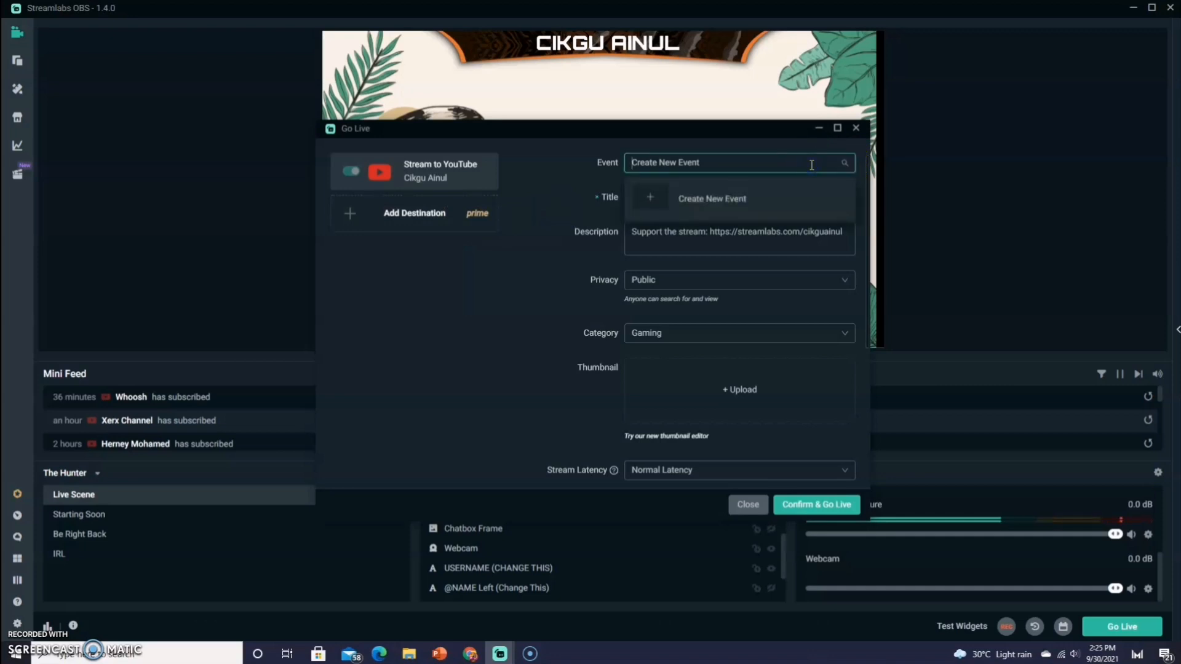
type("TESTING LIVE")
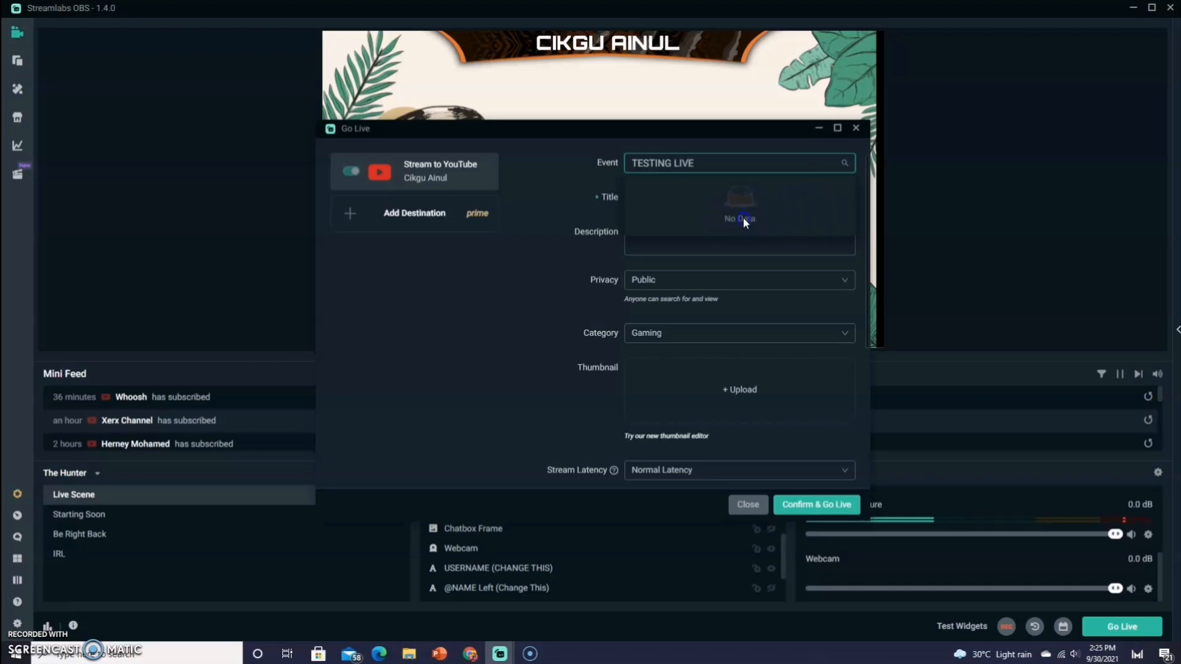
left_click(639, 224)
left_click(687, 203)
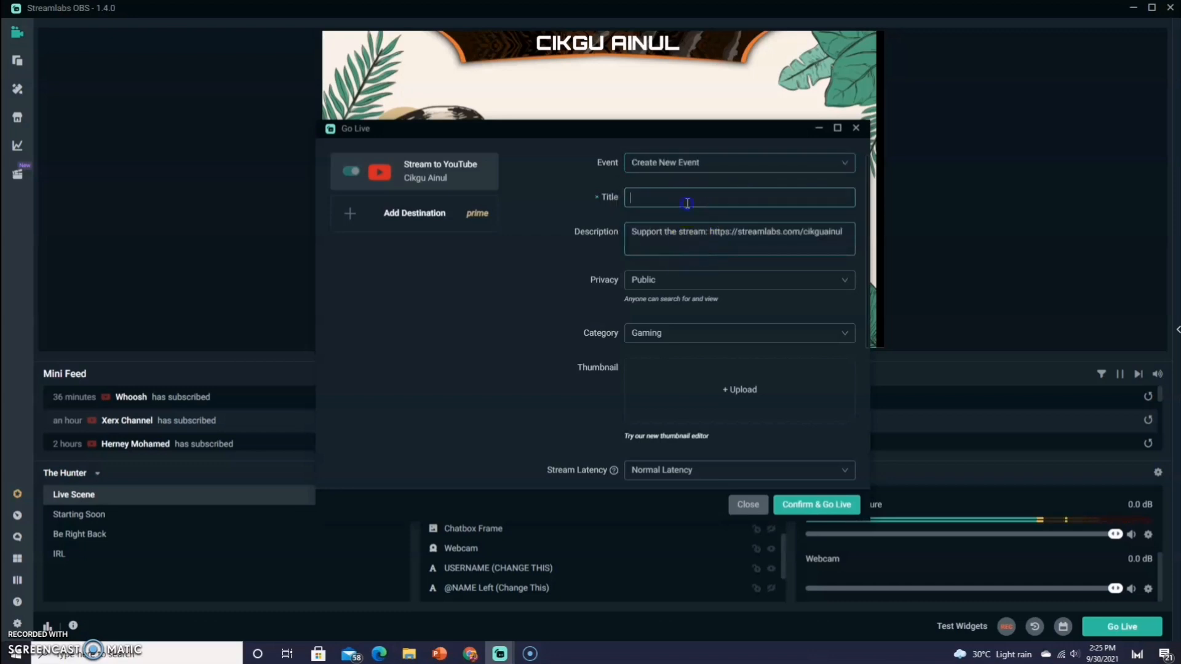
Step: Choose to create a new YouTube event and title it TESTING LIVE
left_click(831, 165)
left_click(738, 212)
left_click(681, 199)
type("TESTING LIVE")
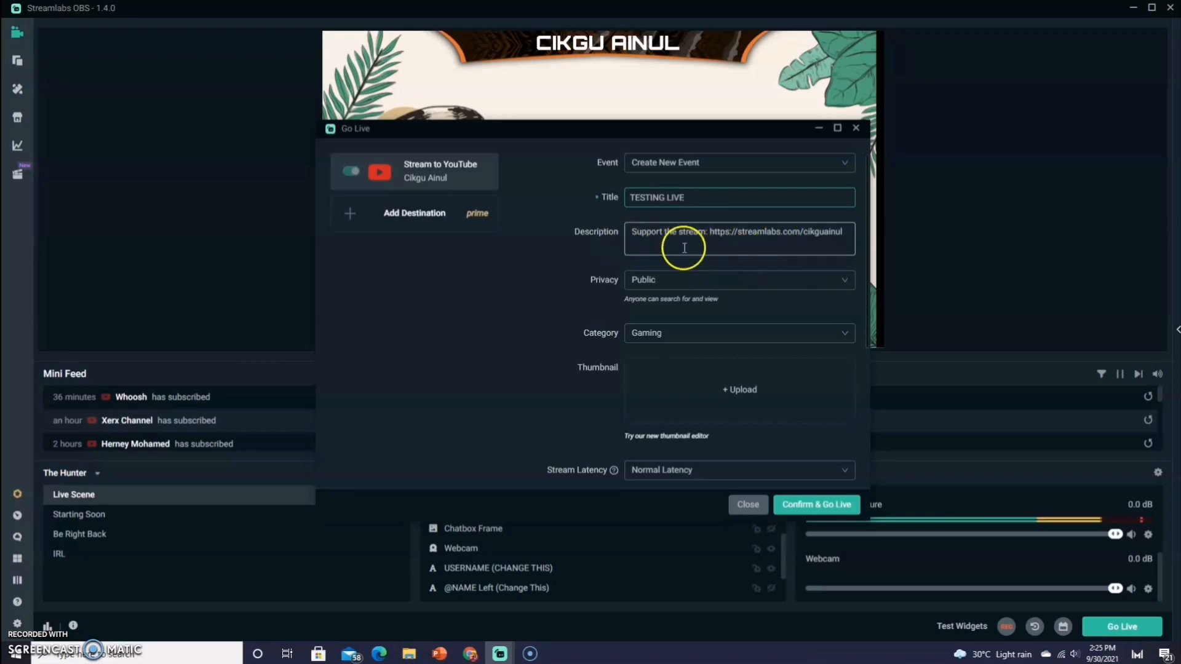
Step: Set the stream's privacy to Private and its category to Education
left_click(765, 289)
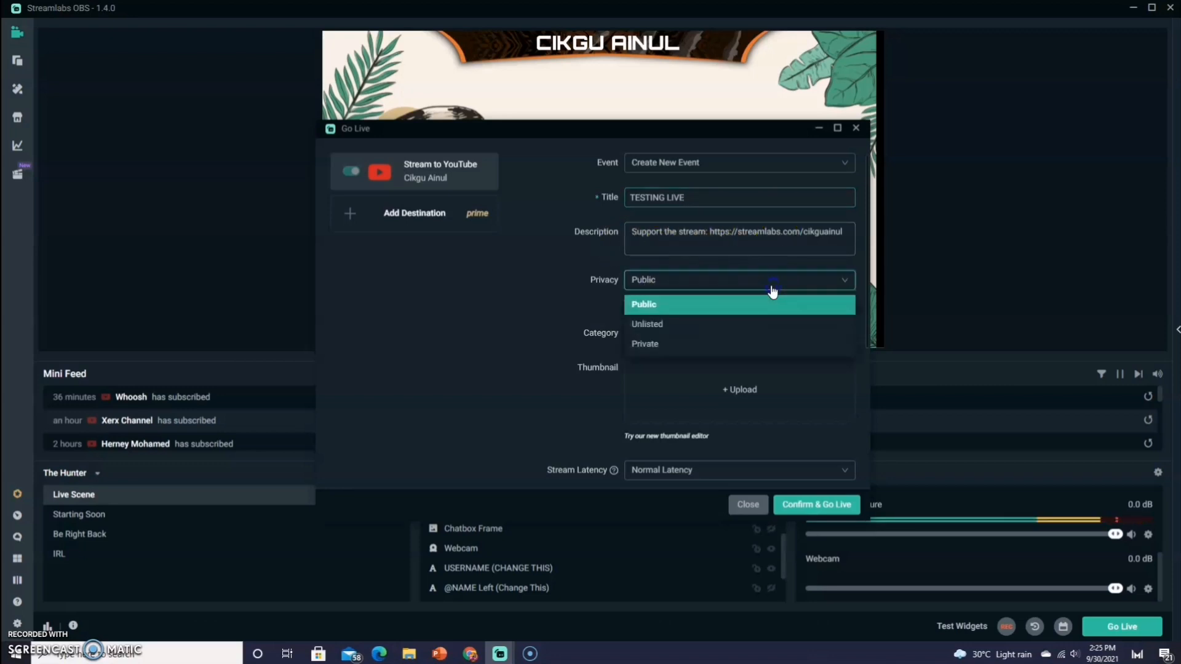
left_click(757, 324)
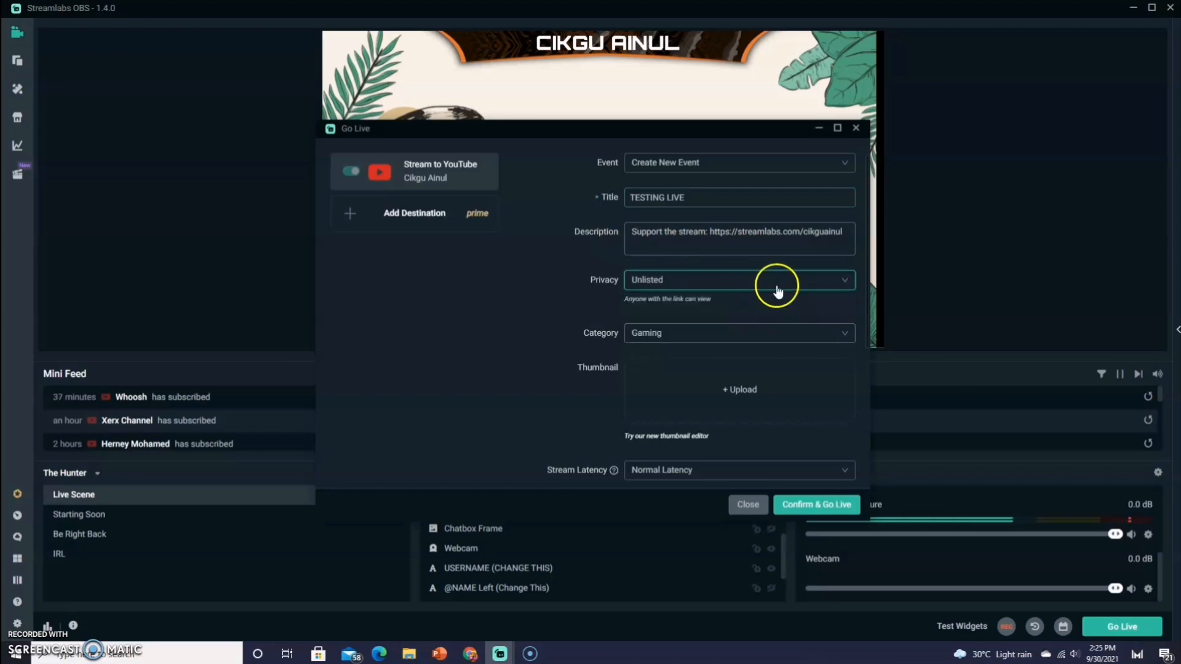
left_click(776, 290)
left_click(756, 345)
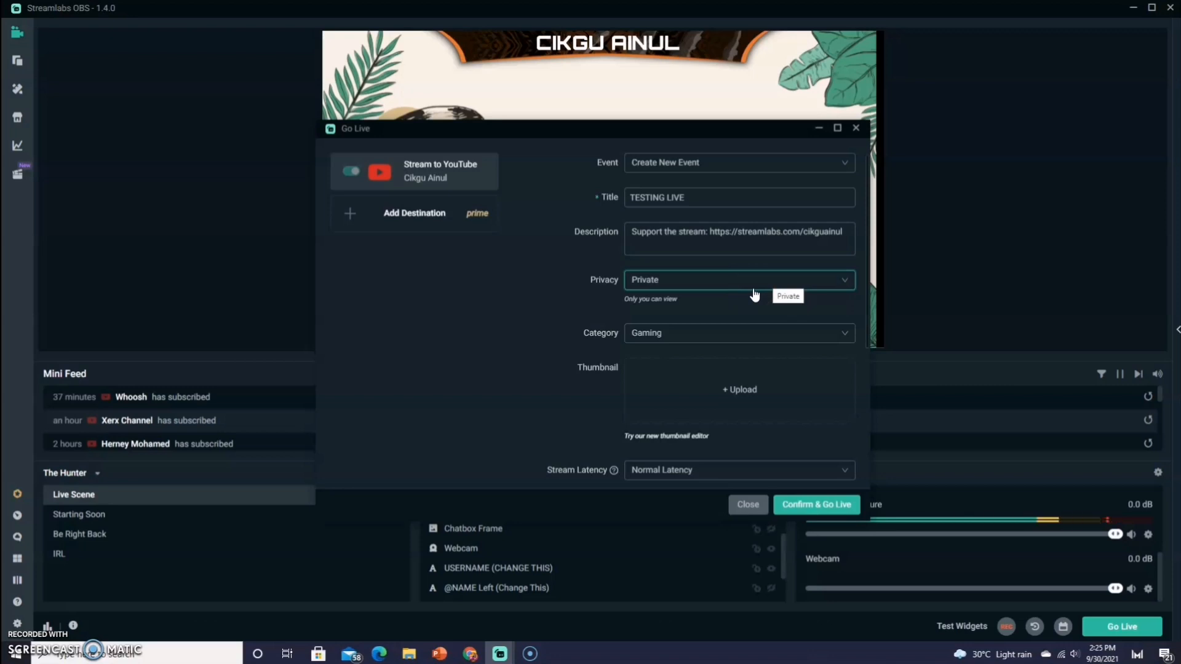
left_click(749, 333)
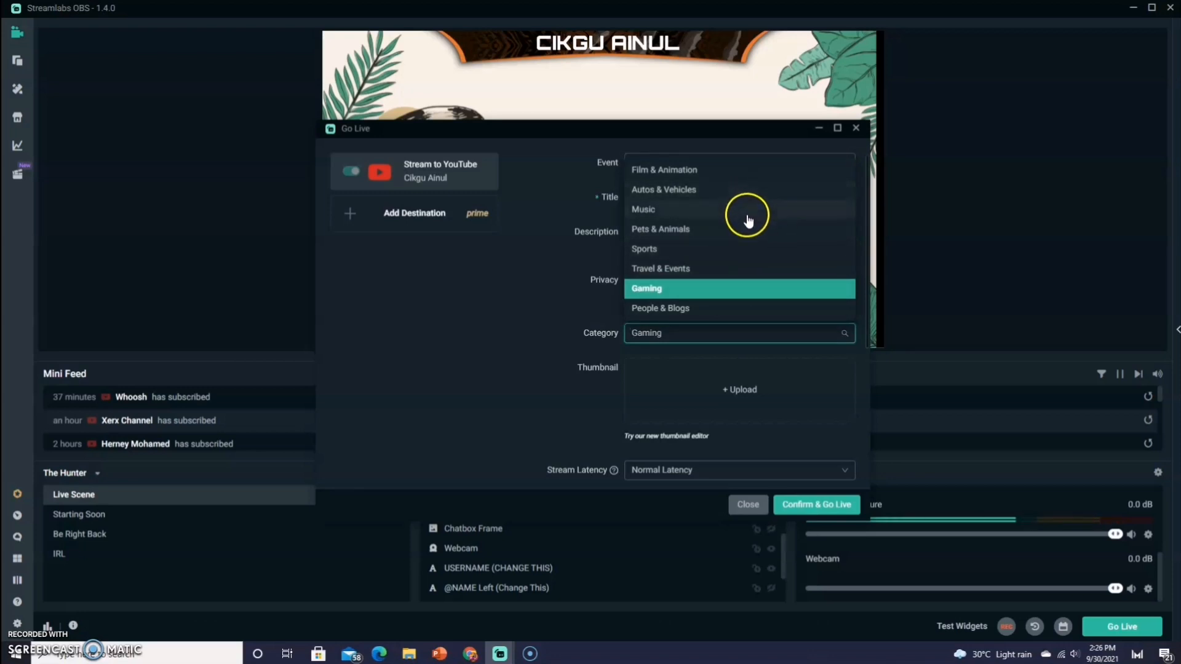
scroll(747, 218, "down", 2)
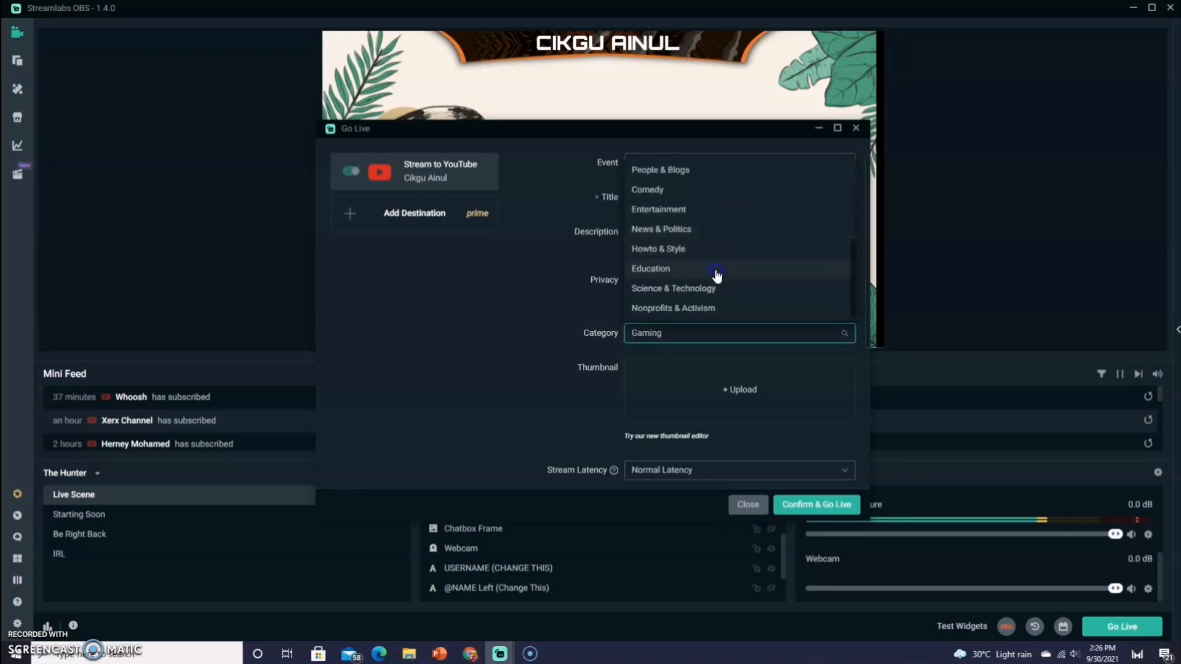
left_click(717, 271)
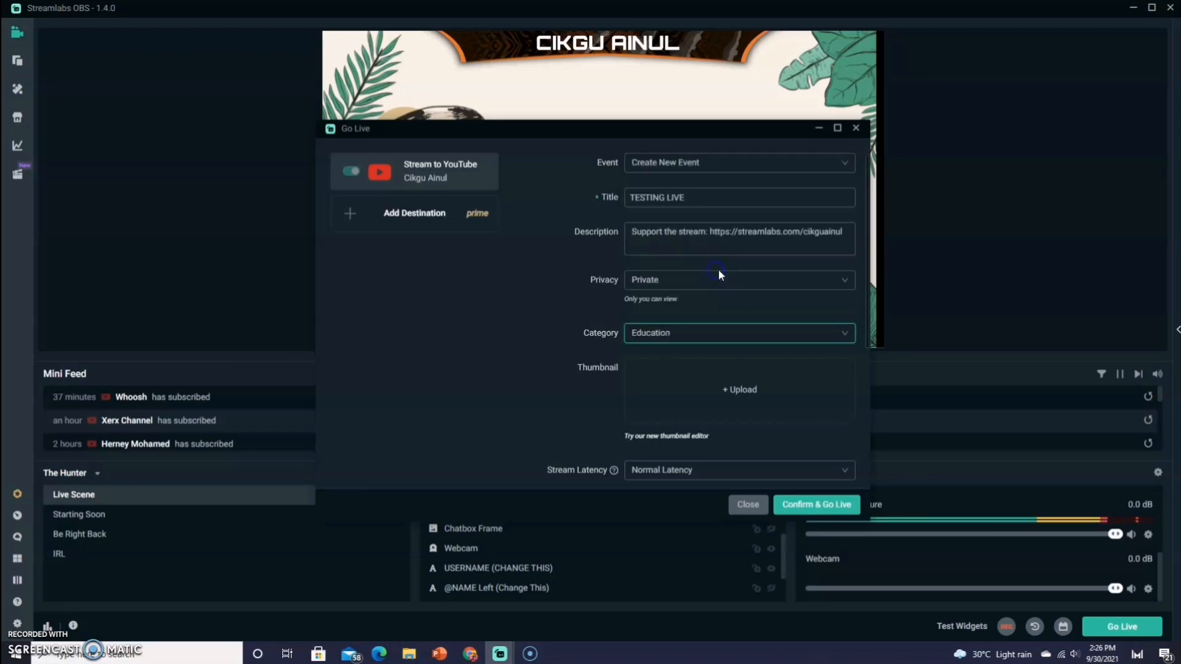
Step: Leave the thumbnail without an image, confirm the stream settings and go live
left_click(738, 395)
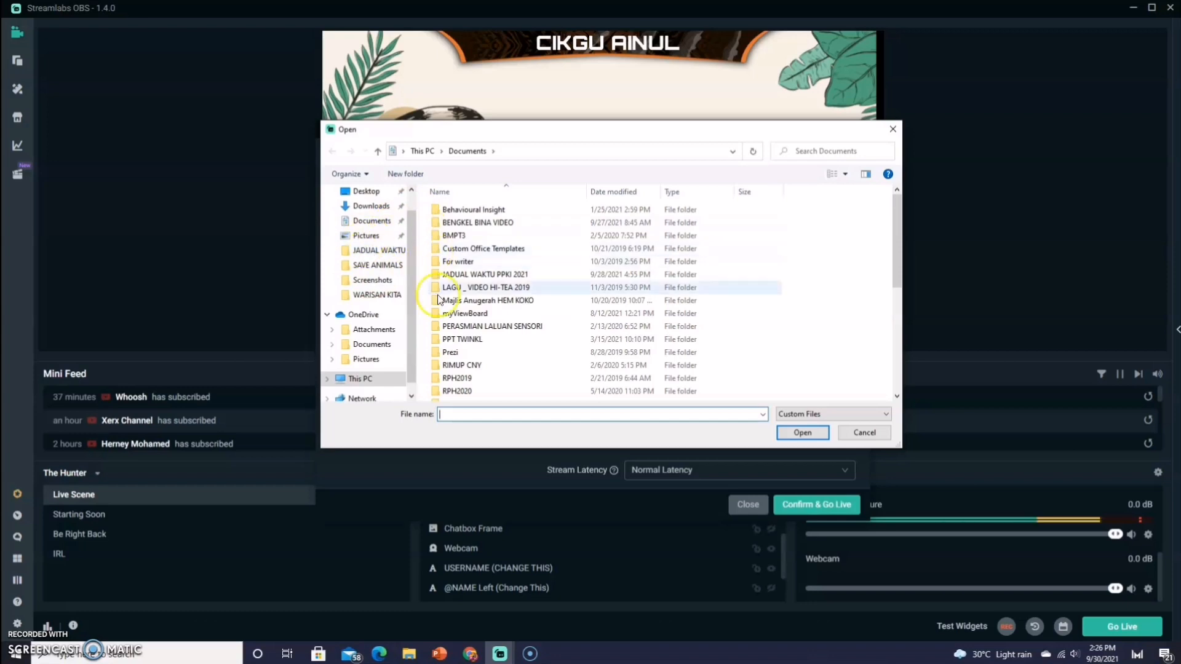
left_click(892, 130)
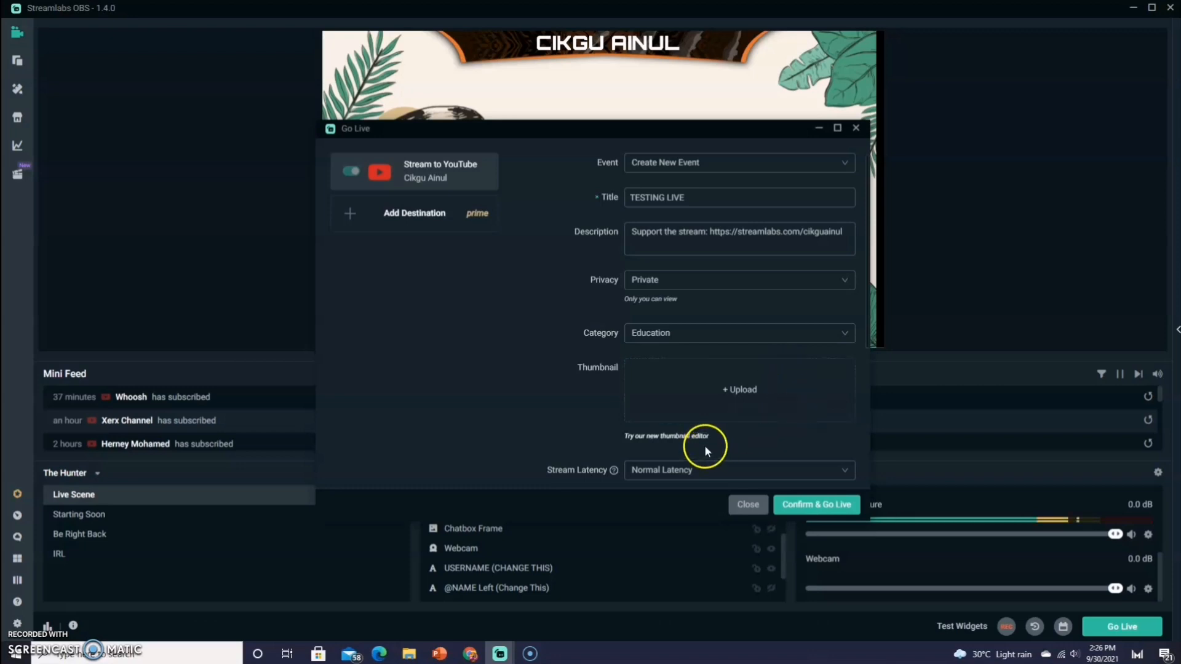
left_click(827, 511)
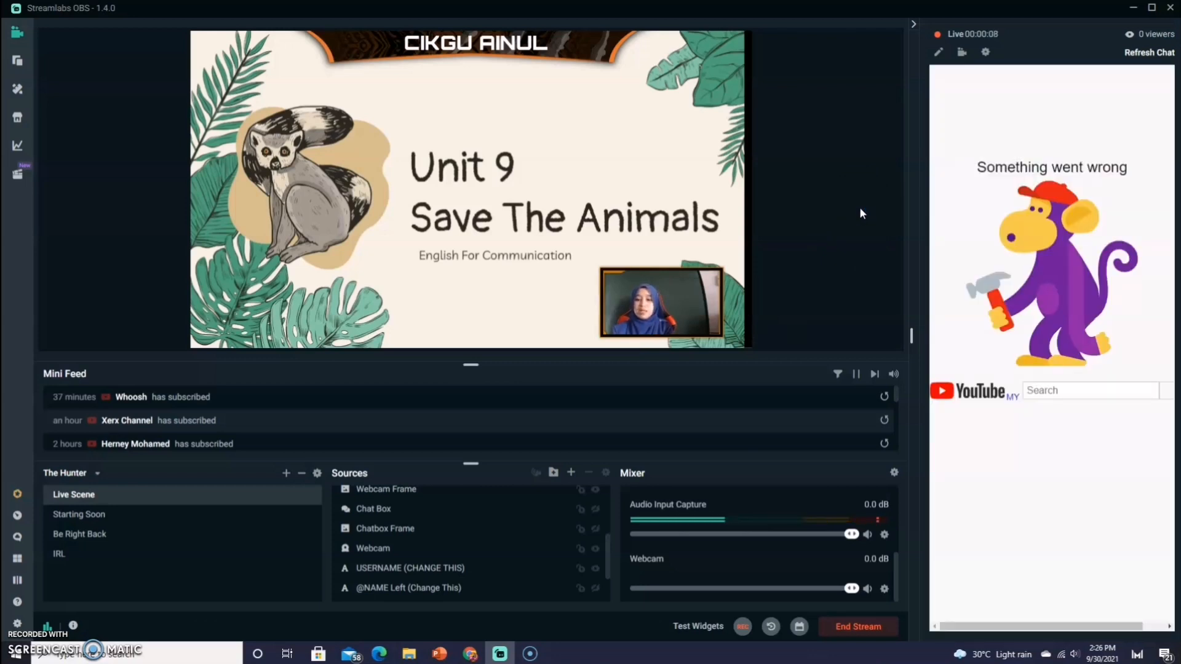
Step: Look at the scheduled streams in the September 2021 calendar and return to the scene editor
left_click(799, 627)
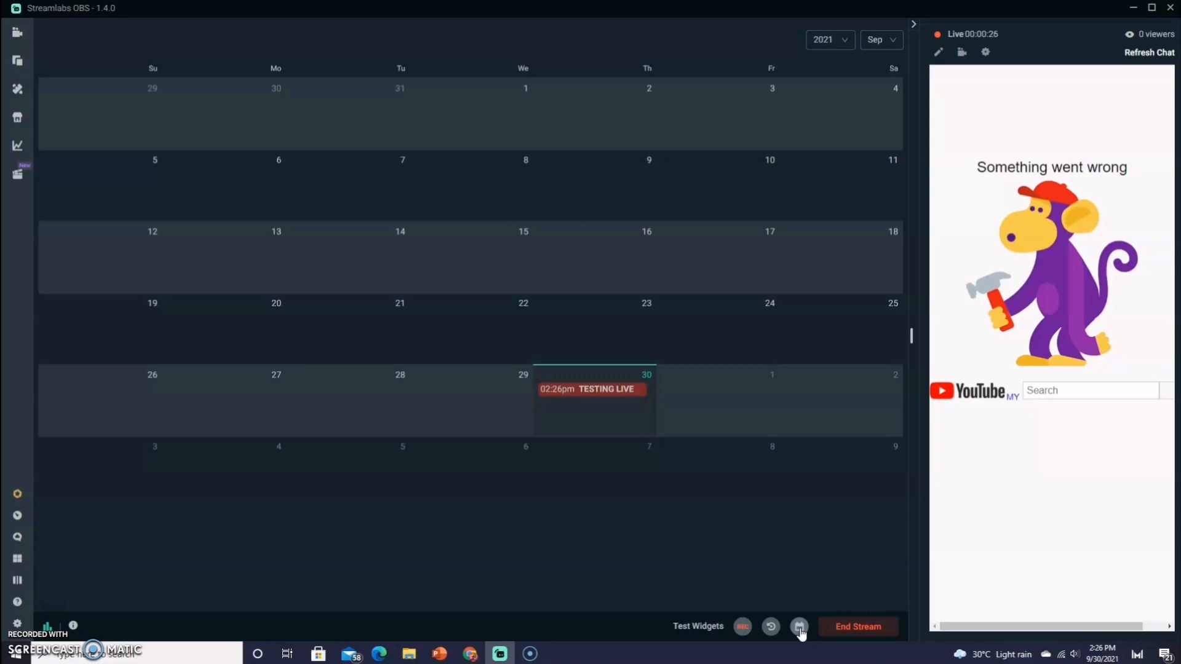
left_click(800, 628)
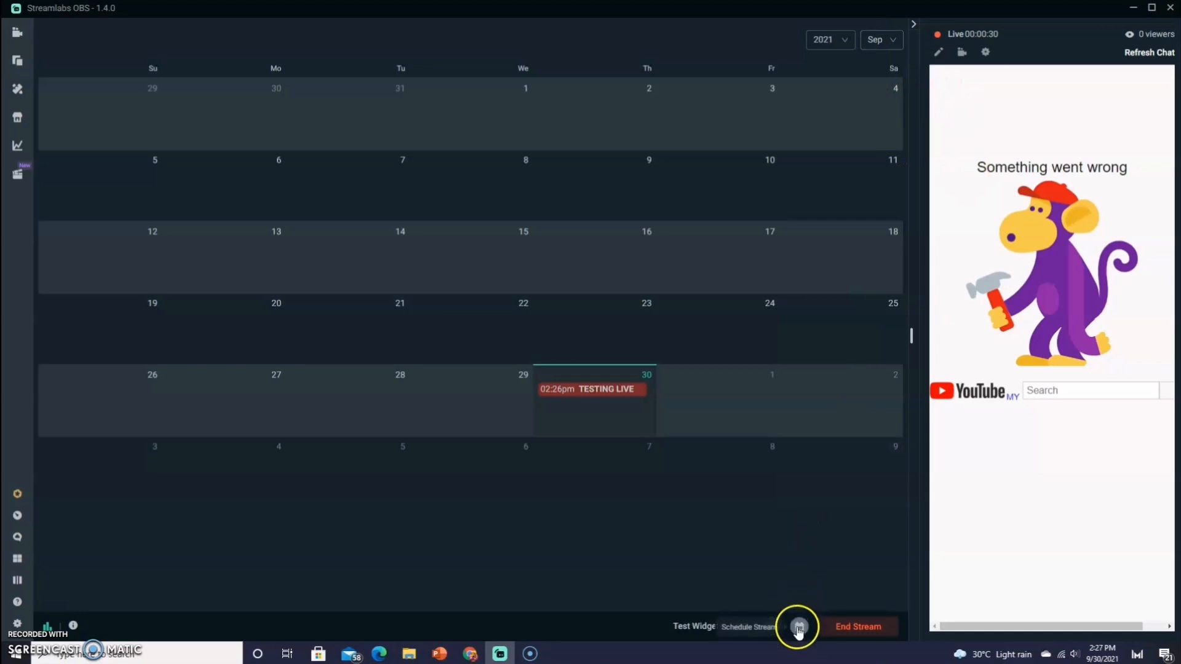
left_click(17, 32)
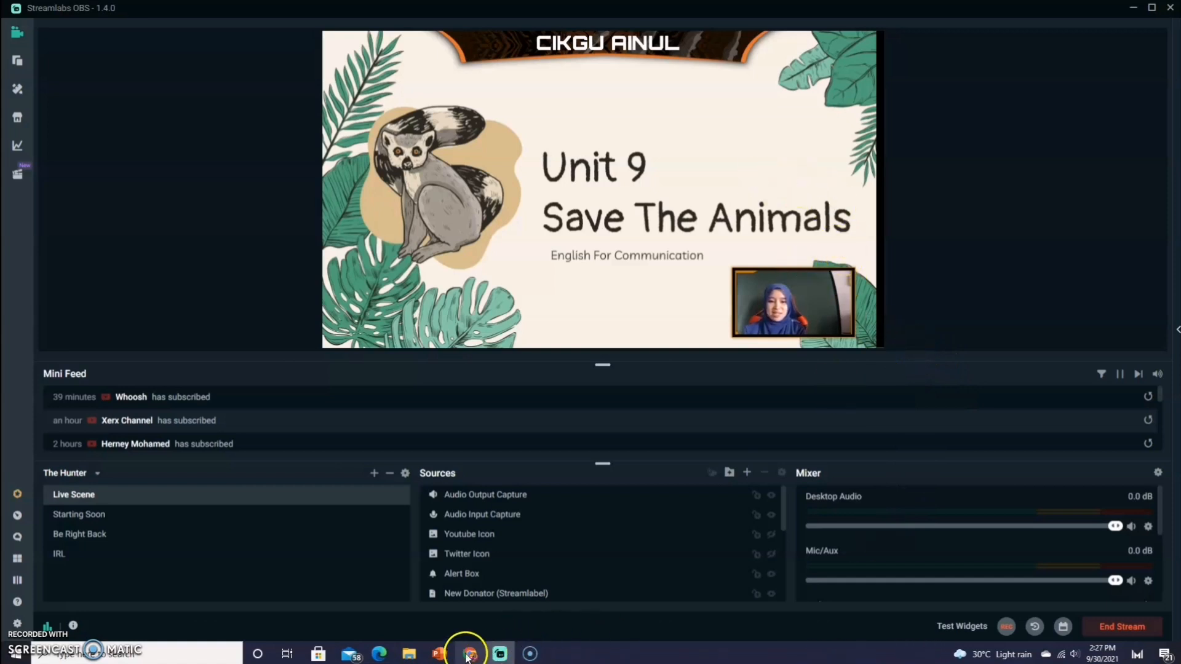
Step: Switch to the PowerPoint slide show and advance from the Unit 9 title slide to the Short Answer Submissions slides
left_click(439, 653)
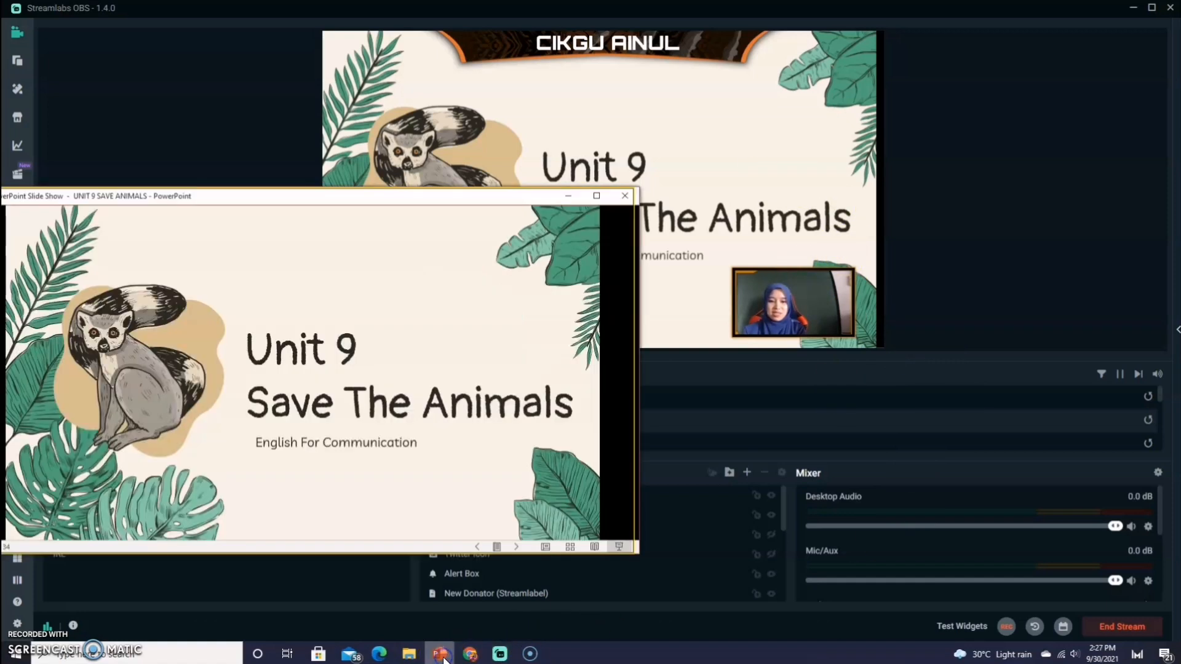
left_click(517, 546)
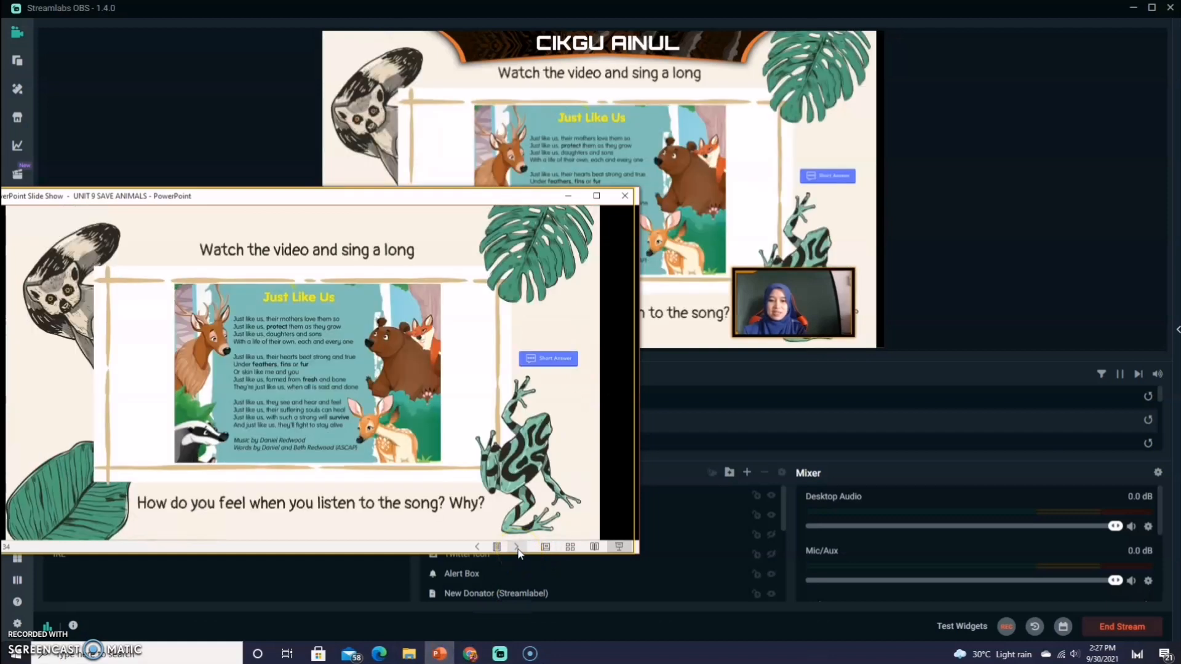
left_click(516, 546)
left_click(516, 547)
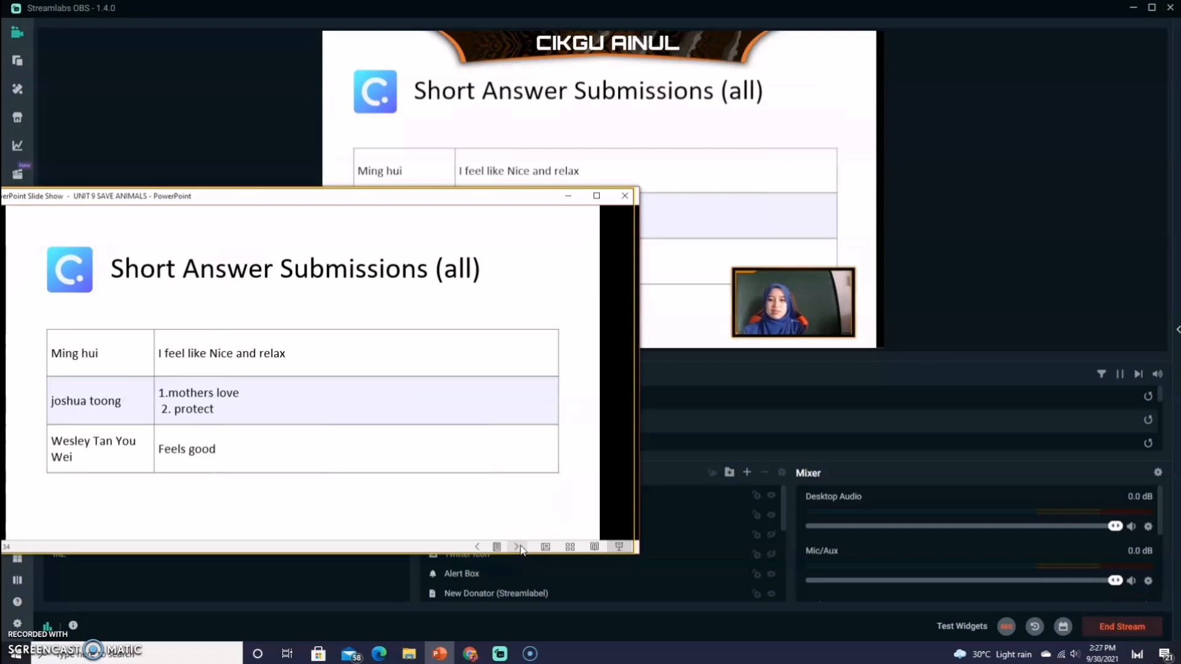
left_click(517, 546)
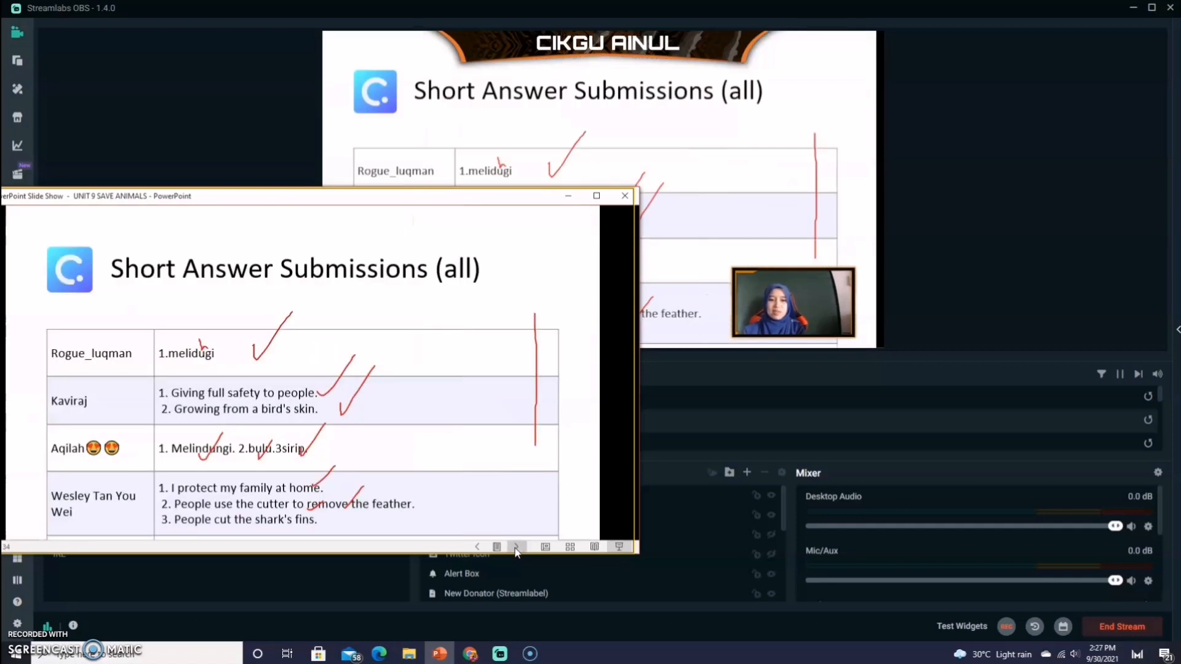
Step: Advance the slide show through the remaining Short Answer Submissions slides to the orangutan "Whoa!" slide
left_click(517, 547)
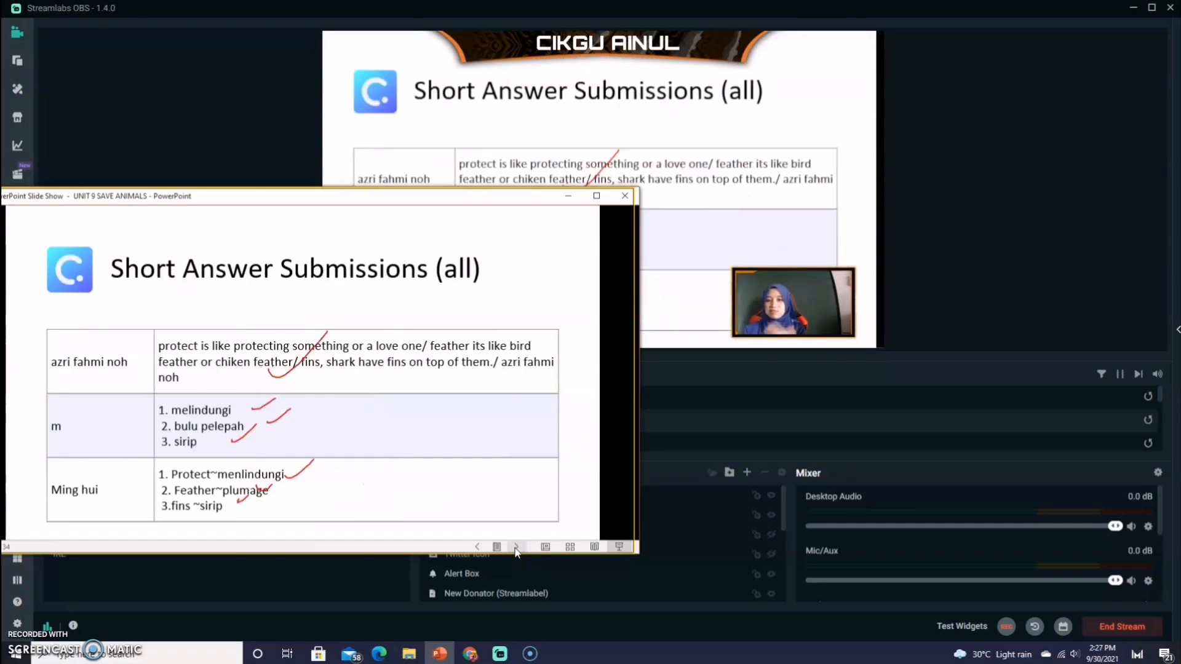
left_click(517, 547)
left_click(516, 547)
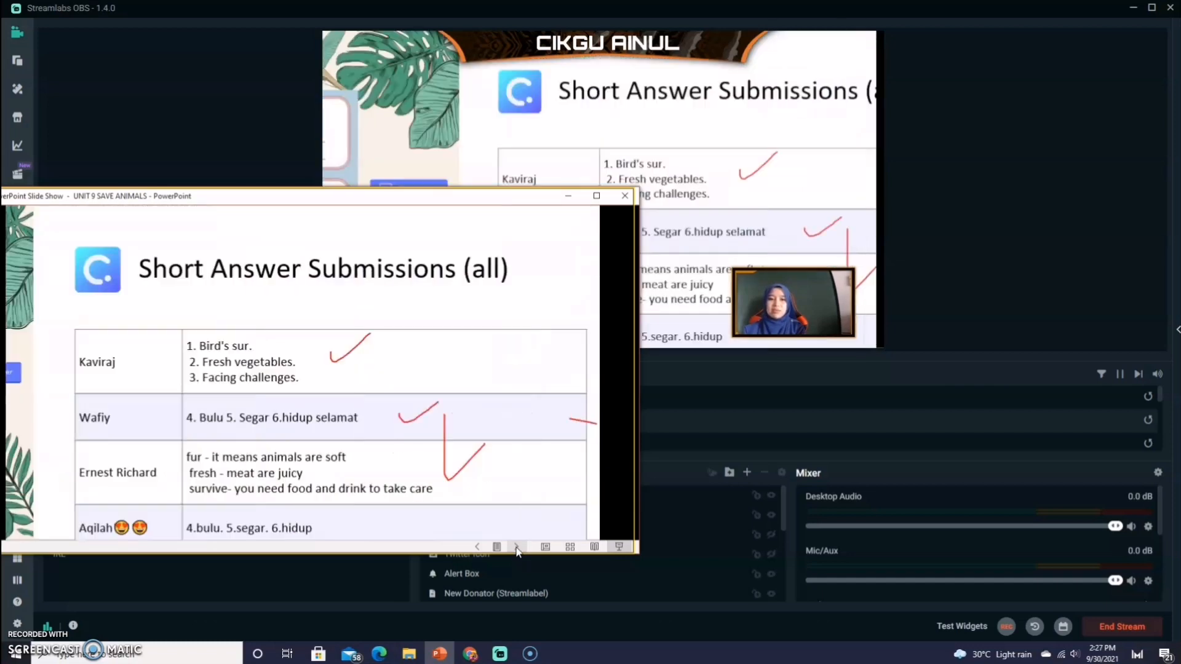
left_click(516, 546)
left_click(517, 547)
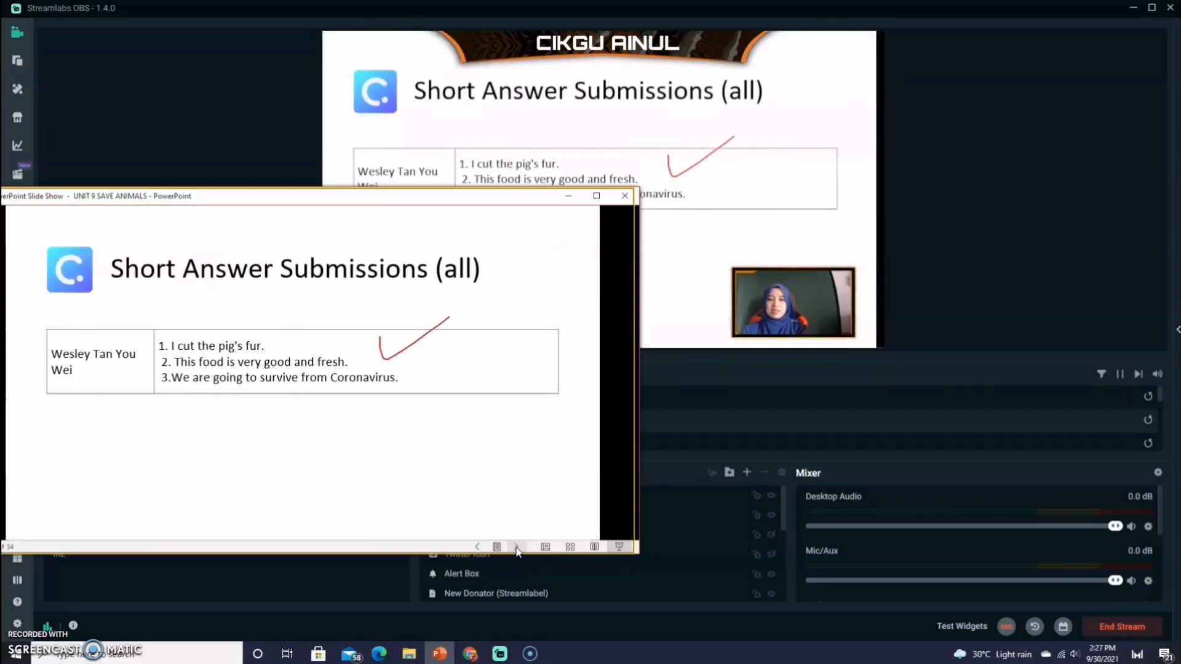
left_click(559, 539)
Step: Minimize the PowerPoint slide show and end the live stream in Streamlabs OBS
left_click(627, 198)
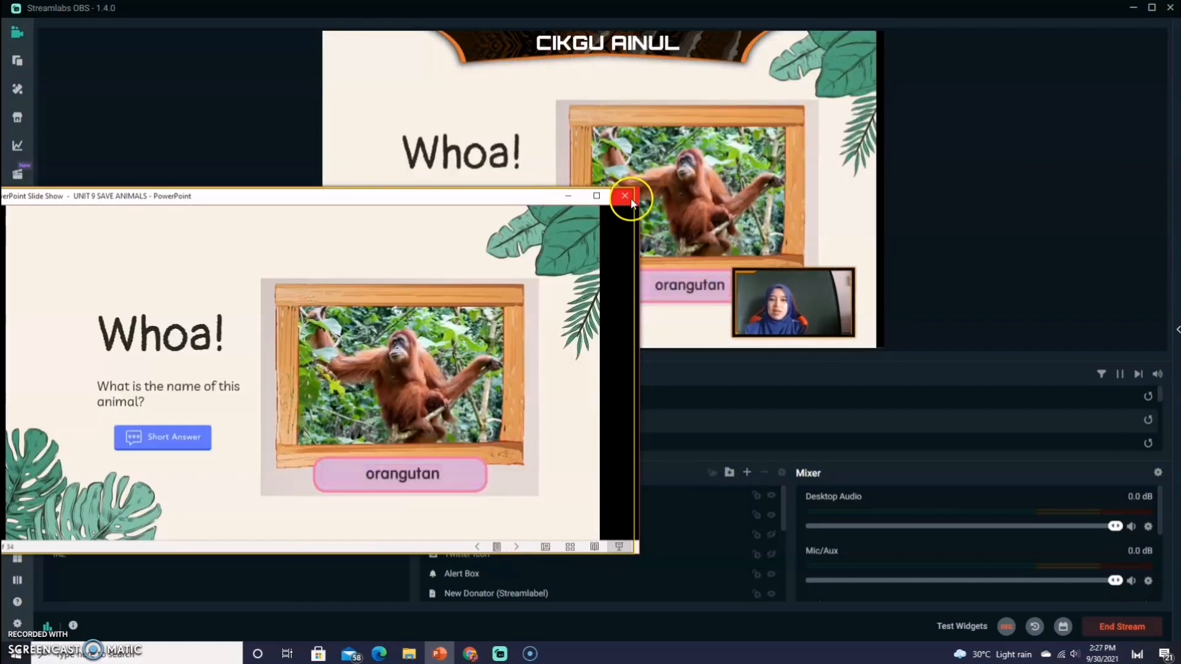
left_click(567, 198)
left_click(1116, 627)
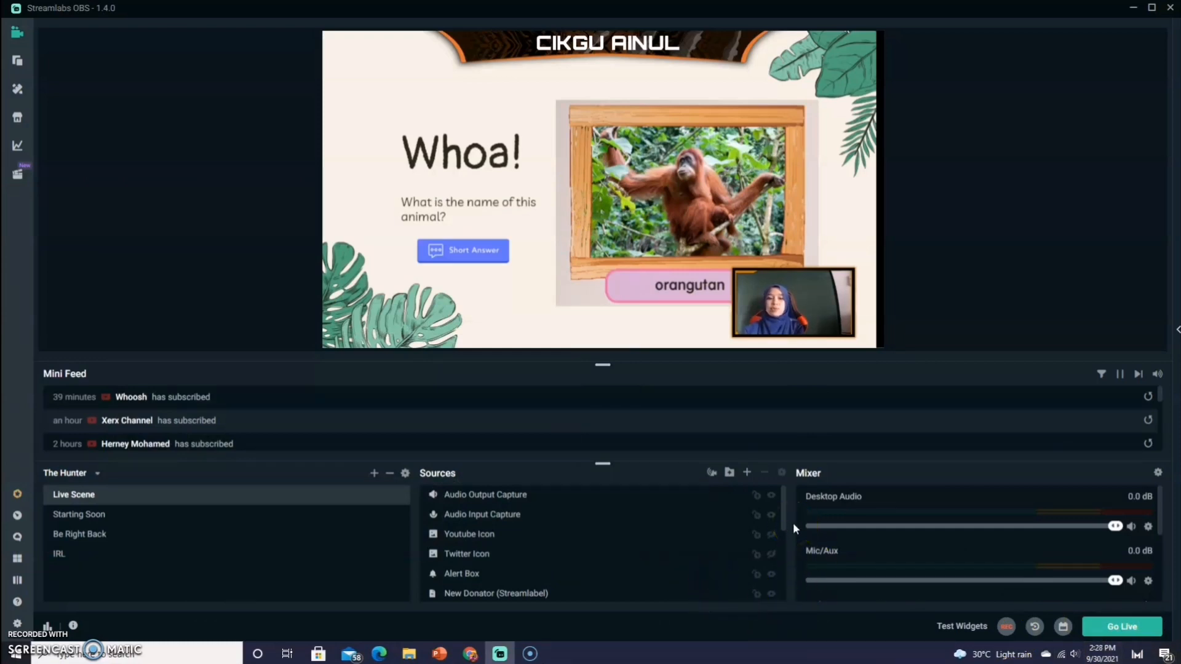
left_click(924, 327)
Step: Switch to Chrome and open the video details of the current live stream from YouTube Studio's live content list
left_click(482, 660)
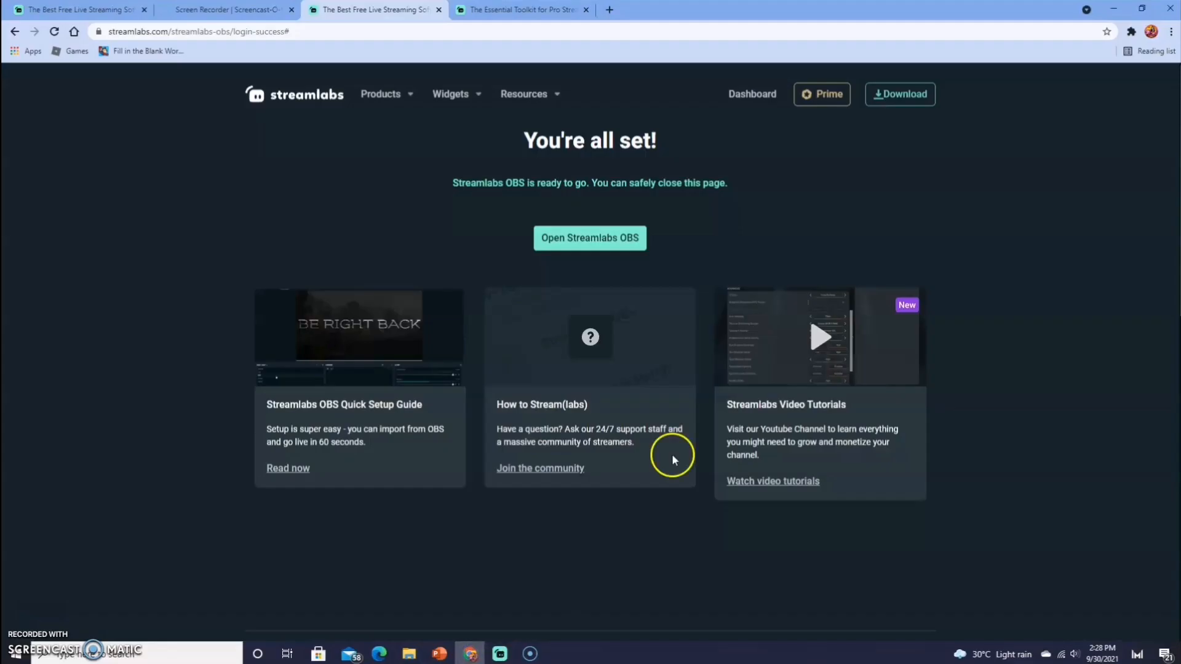
left_click(479, 6)
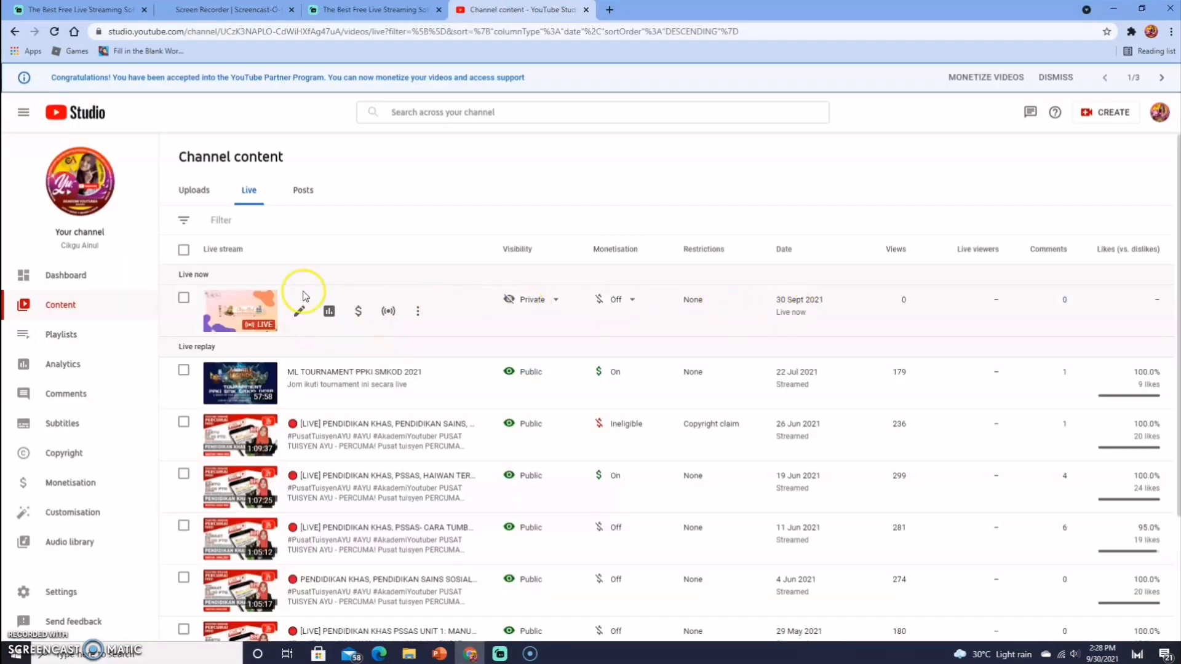
left_click(214, 312)
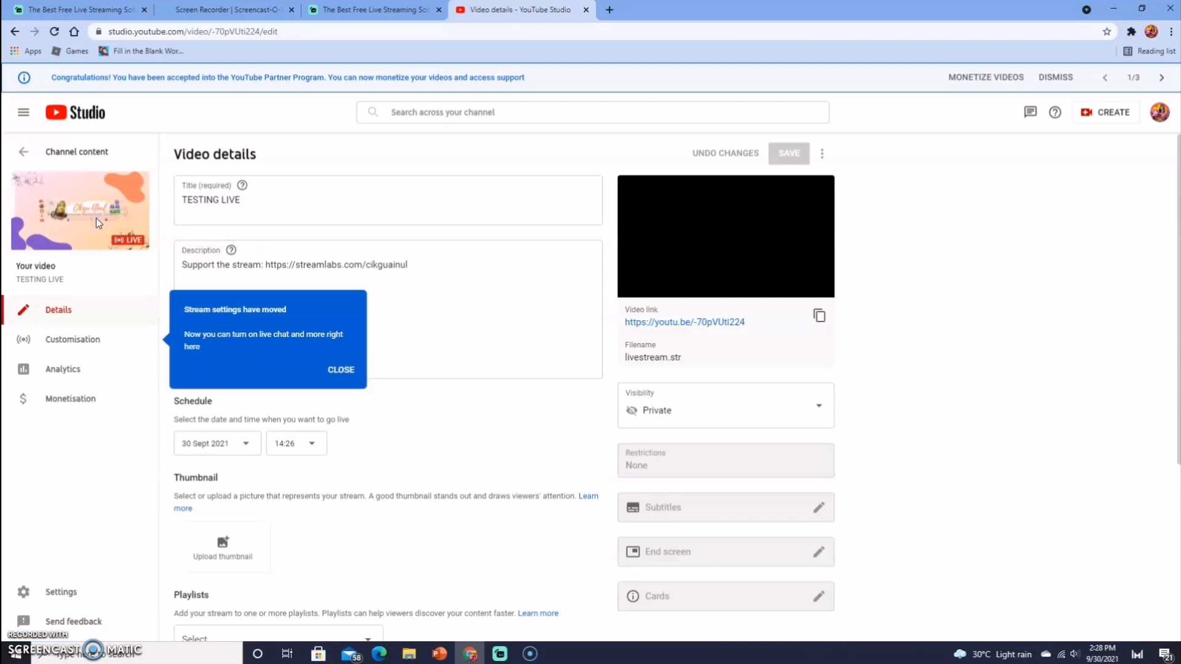
Step: Dismiss the stream settings tip, open the TESTING LIVE video link and allow YouTube notifications
left_click(341, 370)
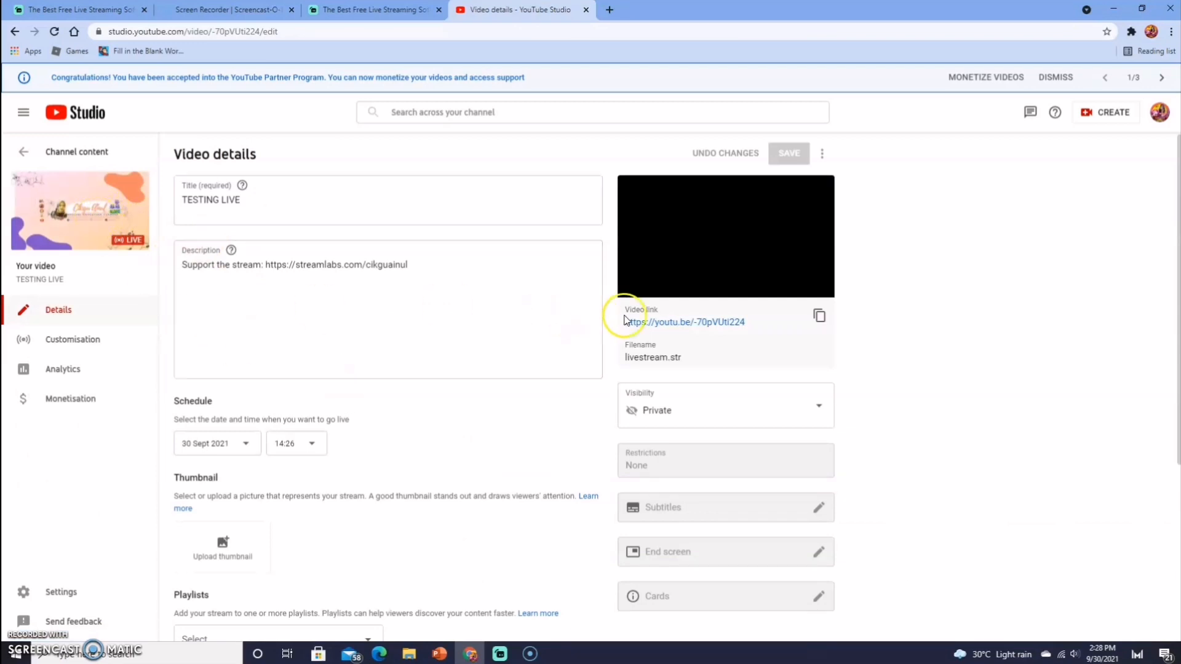
left_click(675, 322)
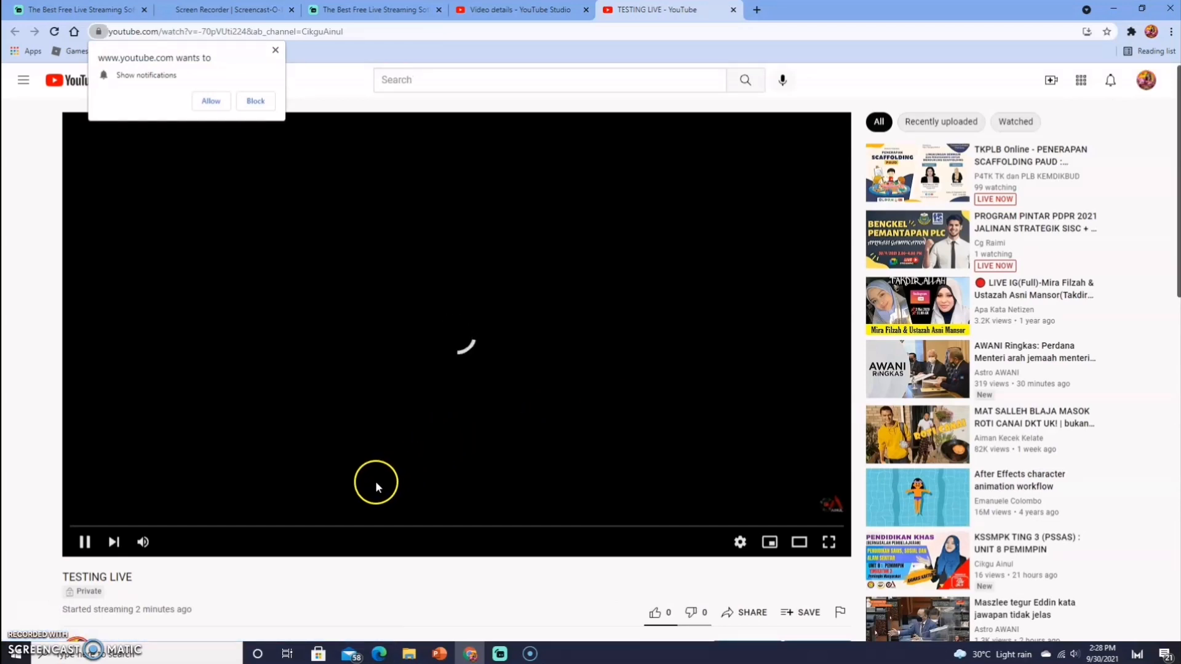
left_click(211, 100)
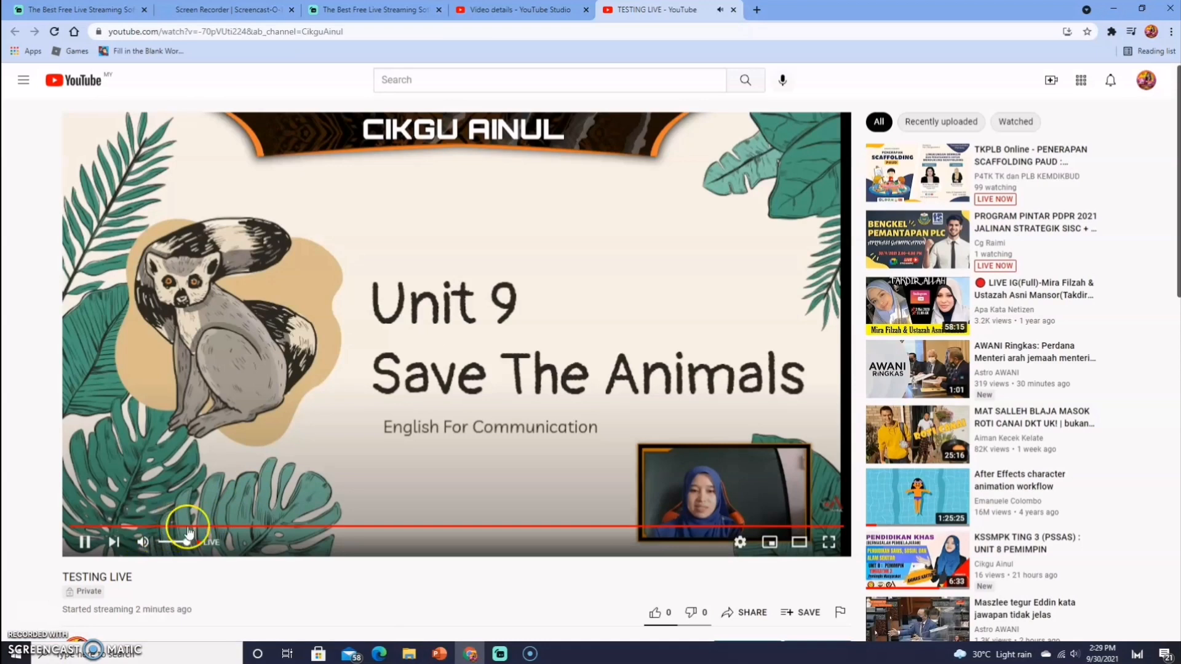
Step: Review the TESTING LIVE recording in full screen, jumping to different points along its timeline
left_click(515, 527)
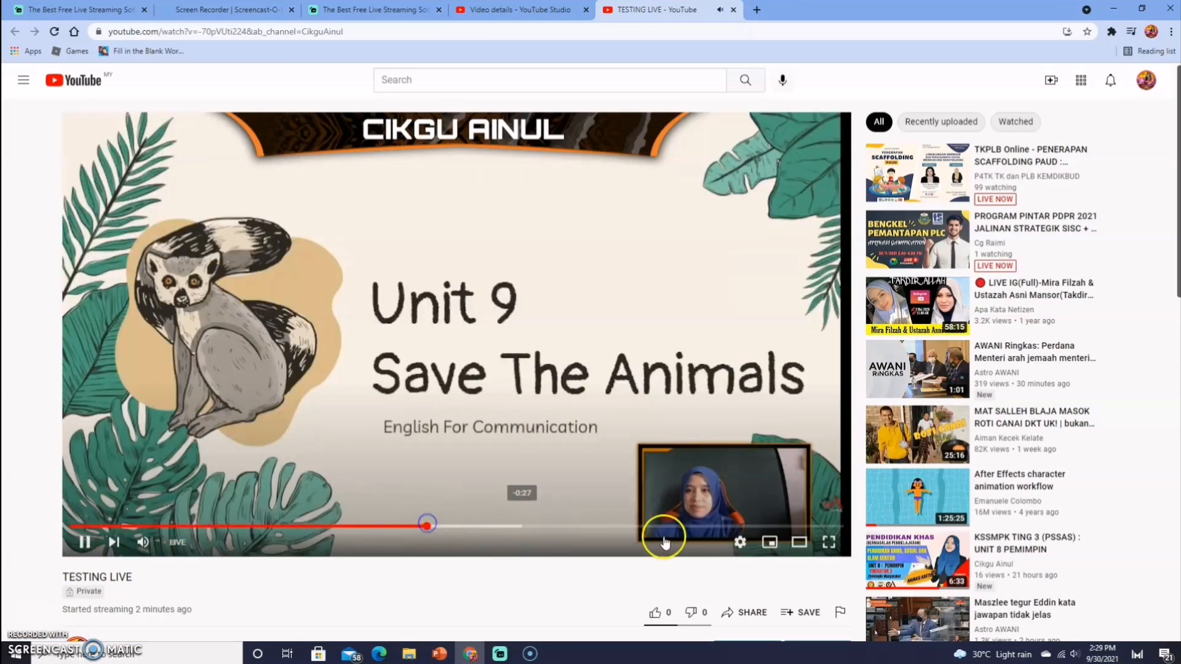
left_click(831, 541)
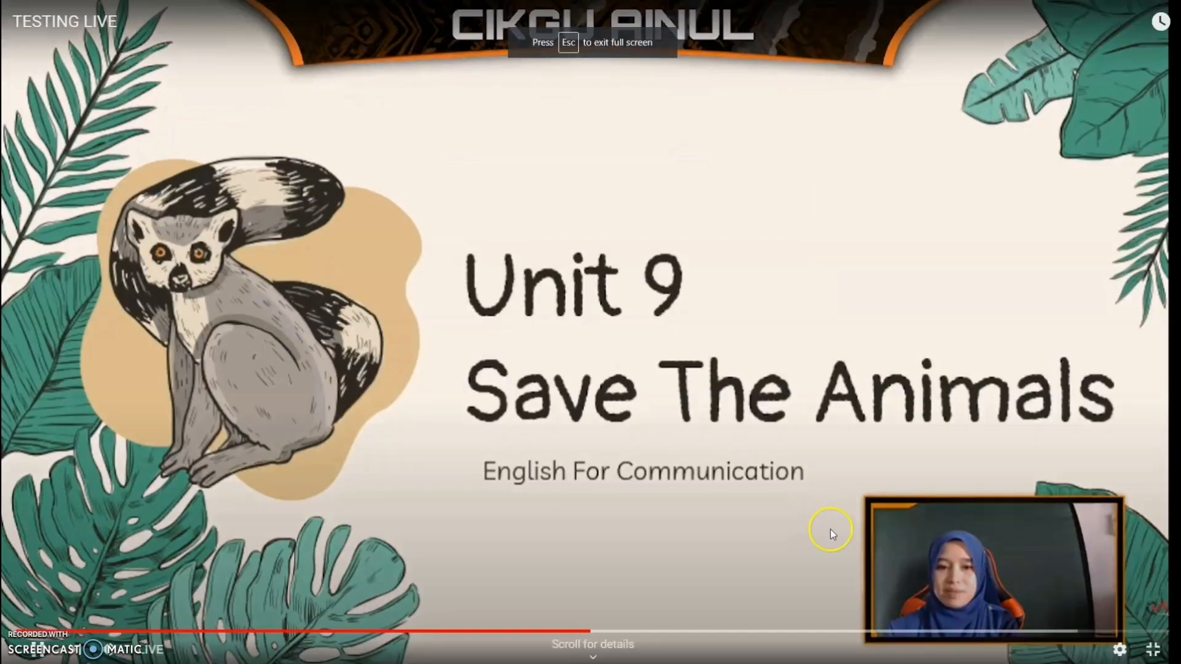
left_click(501, 631)
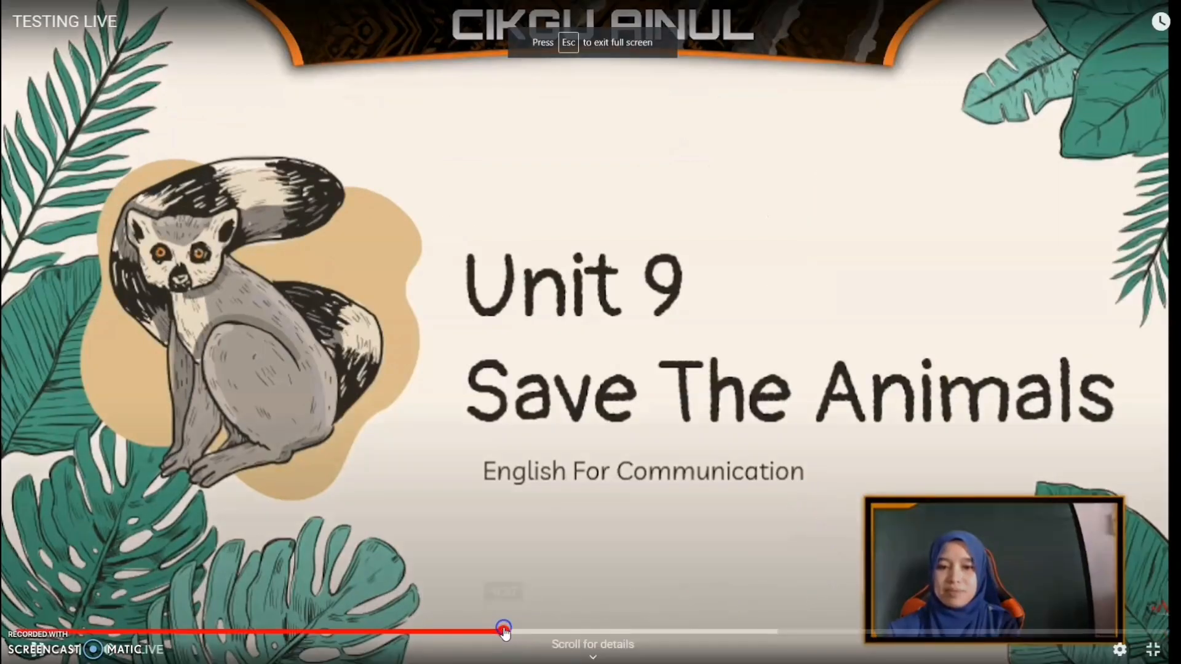